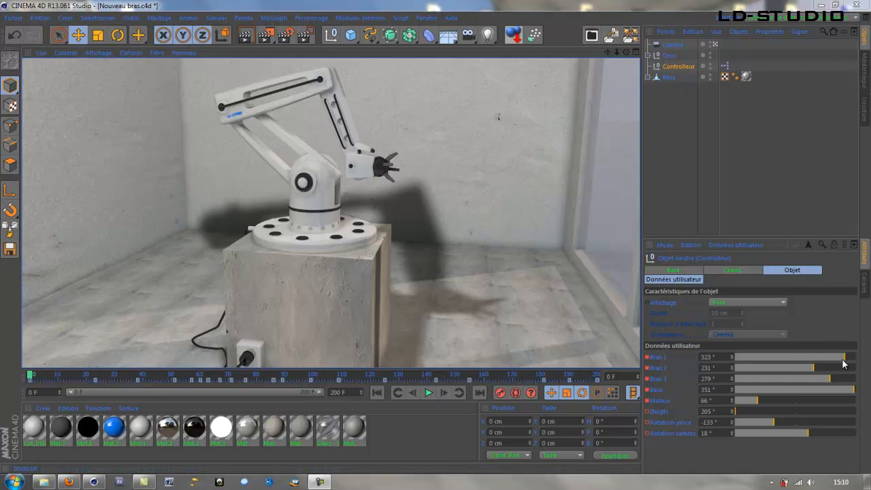
- Try the robot arm controller's Bras 1 and Bras 2 angles, play the animation briefly, and return to the first frame
{"action": "left_click_drag", "start_coordinate": [844, 364], "coordinate": [826, 370]}
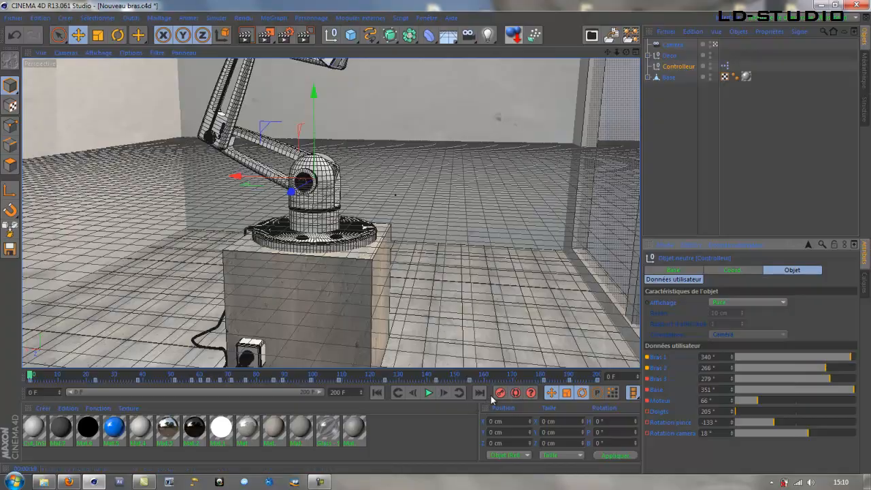
{"action": "left_click", "coordinate": [428, 393]}
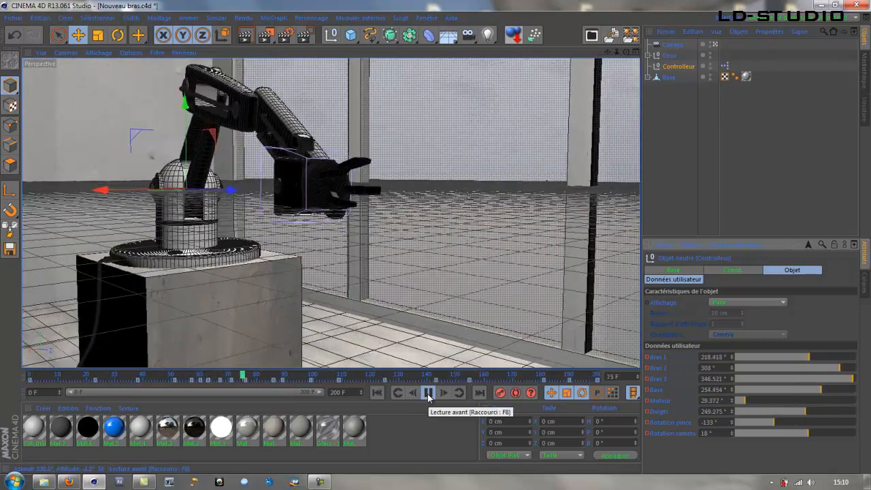
{"action": "left_click", "coordinate": [429, 392]}
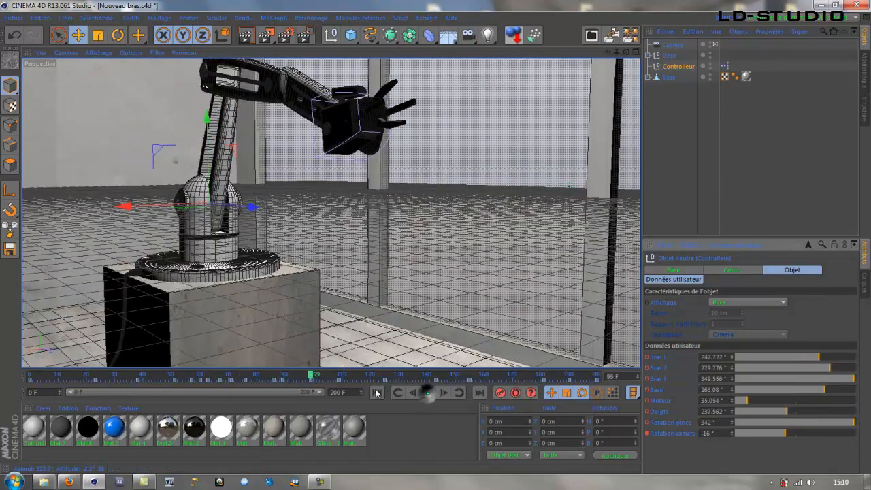
{"action": "left_click", "coordinate": [376, 393]}
- Create a new empty project
{"action": "left_click", "coordinate": [14, 17]}
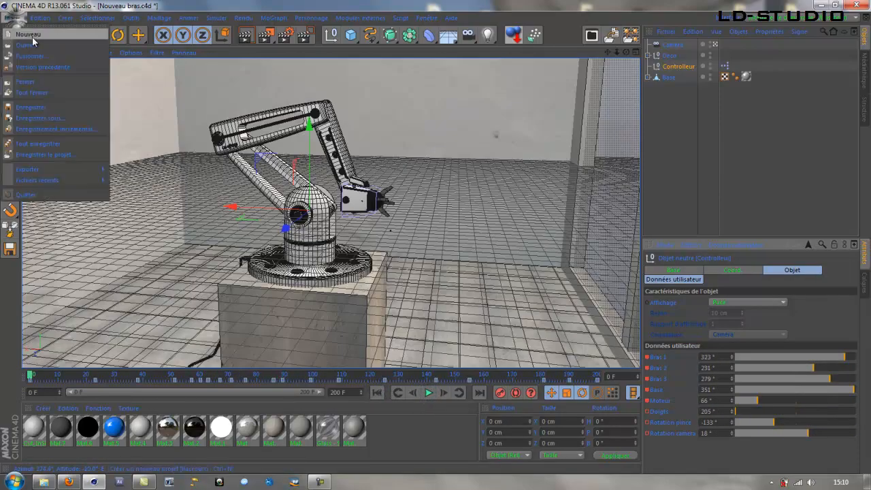
{"action": "left_click", "coordinate": [32, 36]}
{"action": "left_click_drag", "start_coordinate": [330, 254], "coordinate": [455, 258], "text": "alt"}
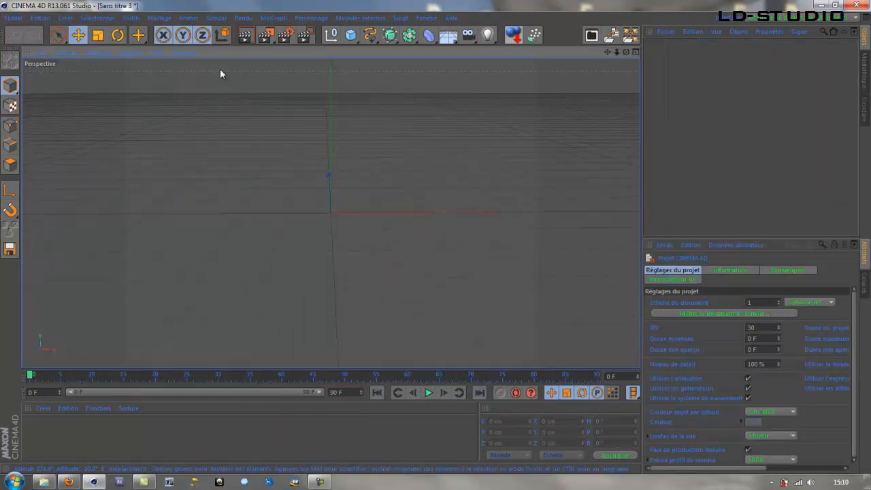
- Set the render output to the HDV/HDTV 720 25 film/video preset
{"action": "left_click", "coordinate": [285, 35]}
{"action": "left_click", "coordinate": [198, 47]}
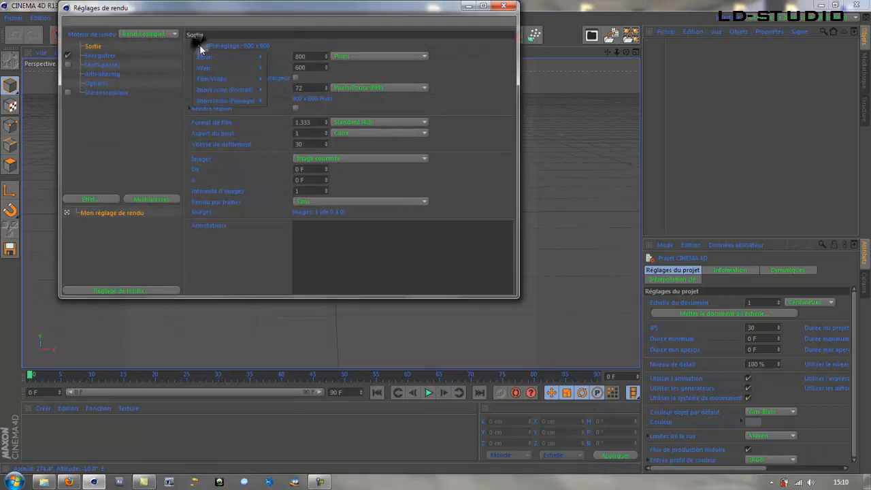
{"action": "mouse_move", "coordinate": [218, 79]}
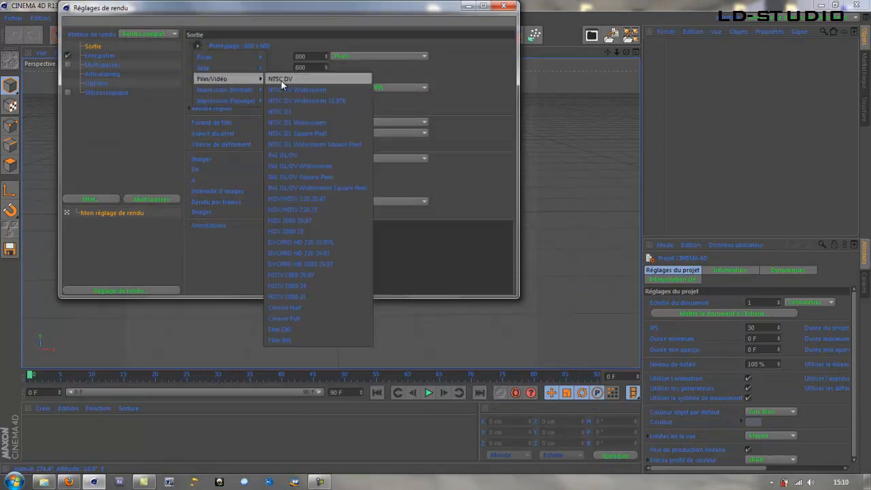
{"action": "left_click", "coordinate": [324, 211]}
{"action": "left_click", "coordinate": [504, 6]}
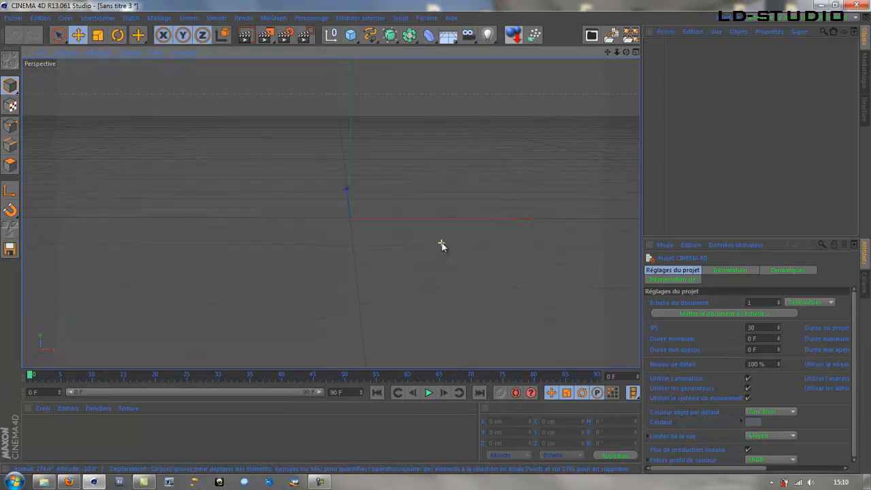
- Add a cube and stretch it to about 1210 cm in X and about 297 cm in Y
{"action": "mouse_move", "coordinate": [463, 206]}
{"action": "left_mouse_down", "text": "alt"}
{"action": "mouse_move", "coordinate": [422, 222]}
{"action": "mouse_move", "coordinate": [446, 230]}
{"action": "mouse_move", "coordinate": [443, 255]}
{"action": "mouse_move", "coordinate": [421, 265]}
{"action": "mouse_move", "coordinate": [433, 263]}
{"action": "left_mouse_up", "text": "alt"}
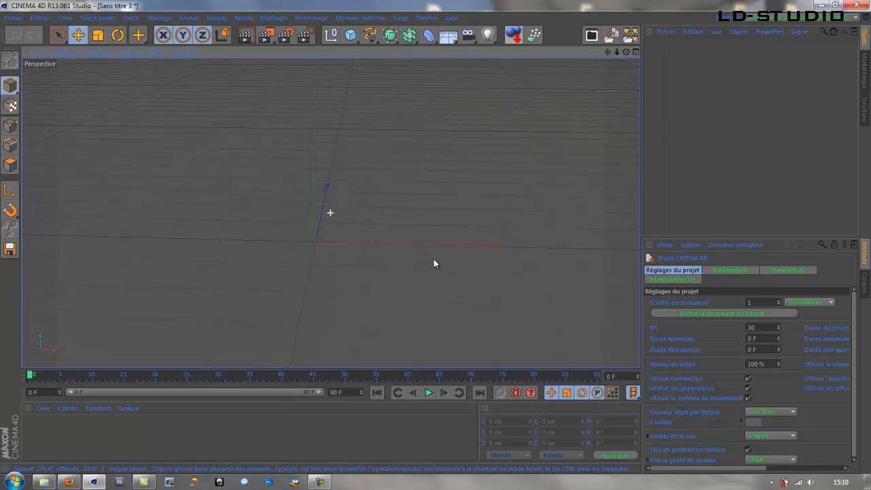
{"action": "left_click", "coordinate": [351, 37]}
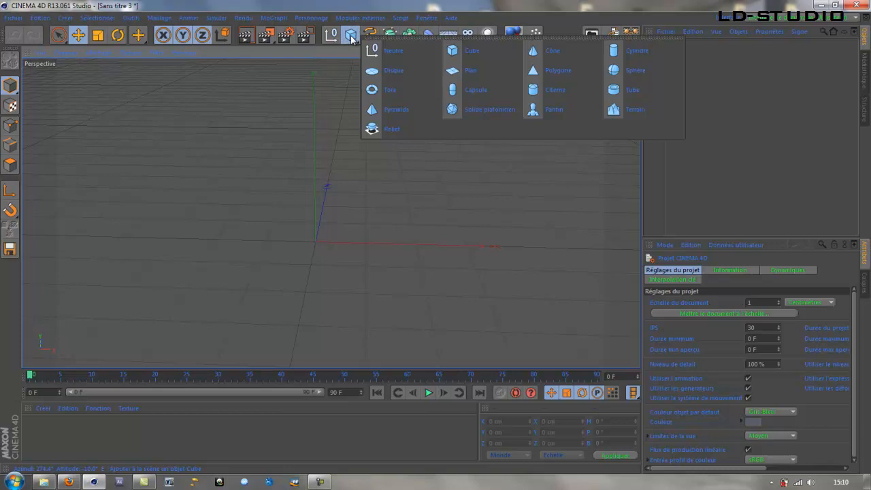
{"action": "left_click", "coordinate": [471, 51]}
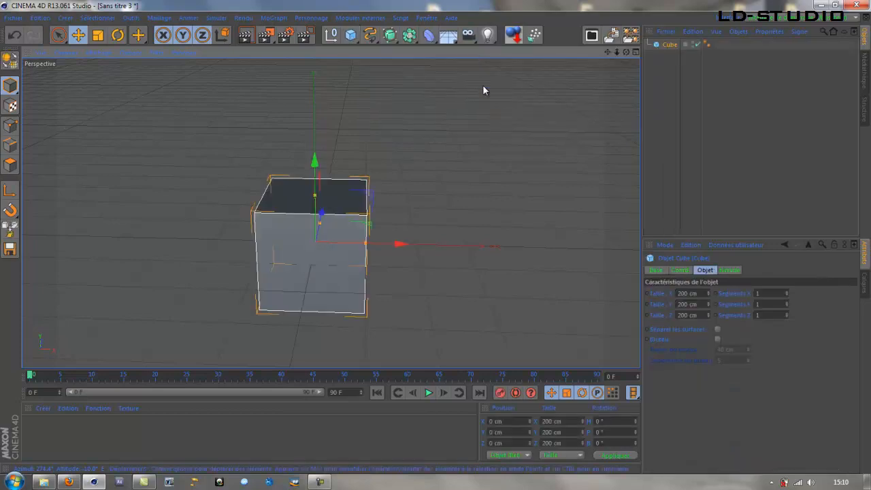
{"action": "left_click_drag", "start_coordinate": [364, 245], "coordinate": [626, 247]}
{"action": "scroll", "coordinate": [397, 295], "scroll_direction": "down", "scroll_amount": 2}
{"action": "left_click_drag", "start_coordinate": [330, 213], "coordinate": [329, 193]}
{"action": "scroll", "coordinate": [377, 319], "scroll_direction": "down", "scroll_amount": 2}
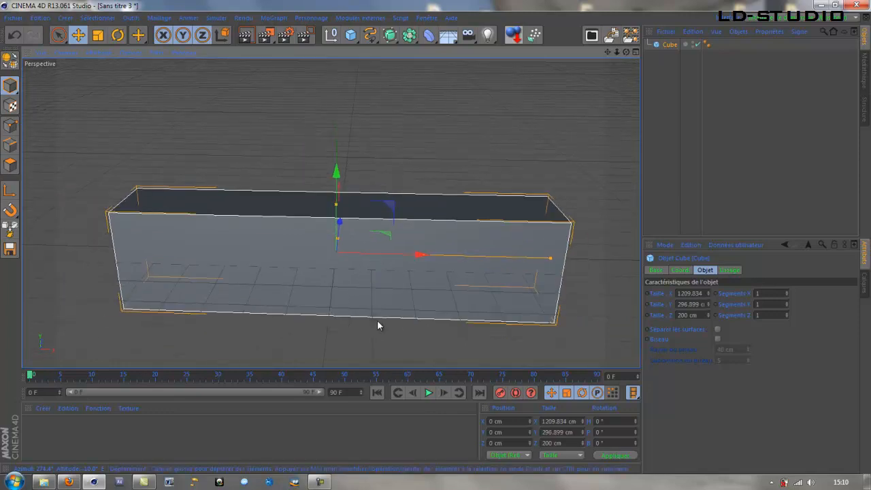
- Add a Taper (Effilage) deformer to the scene
{"action": "left_click_drag", "start_coordinate": [376, 320], "coordinate": [380, 300], "text": "alt"}
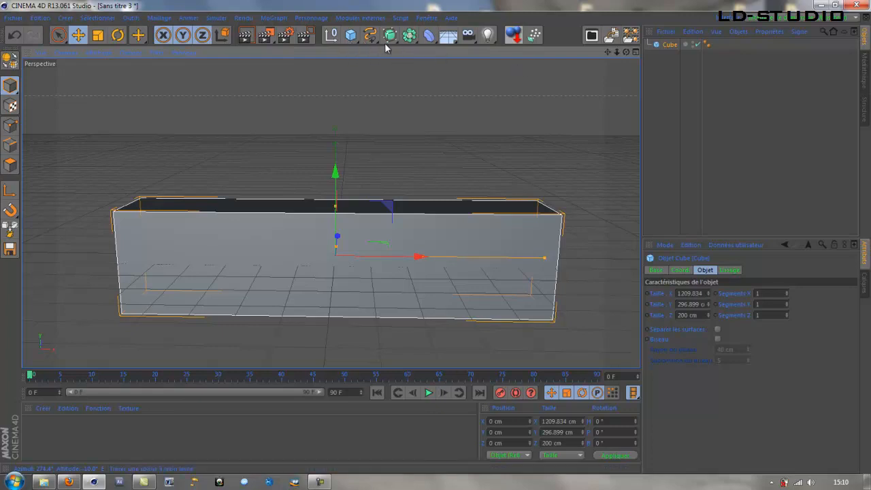
{"action": "left_click", "coordinate": [430, 37]}
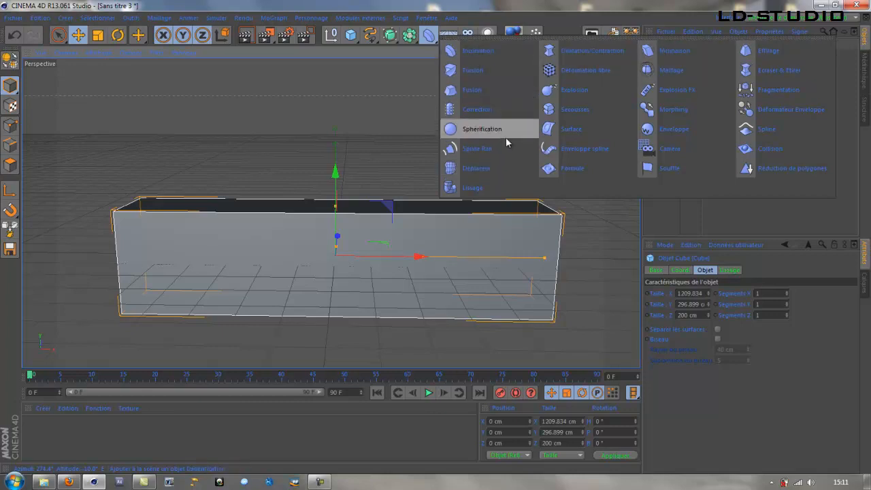
{"action": "left_click", "coordinate": [774, 57]}
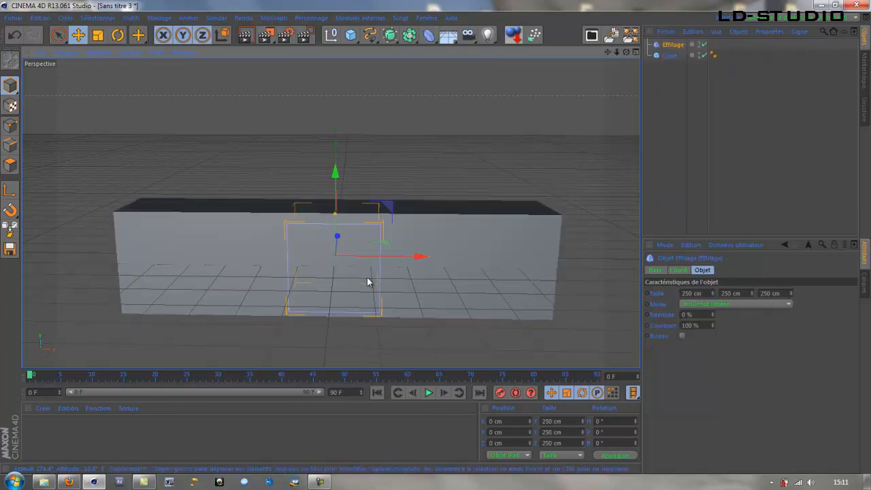
- Rotate the taper deformer to a bank angle of -90°
{"action": "left_click", "coordinate": [117, 35]}
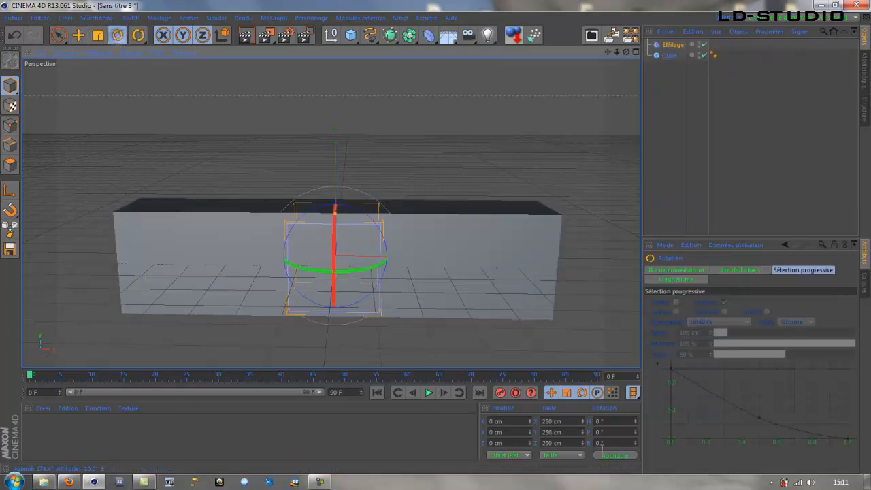
{"action": "type", "text": "-"}
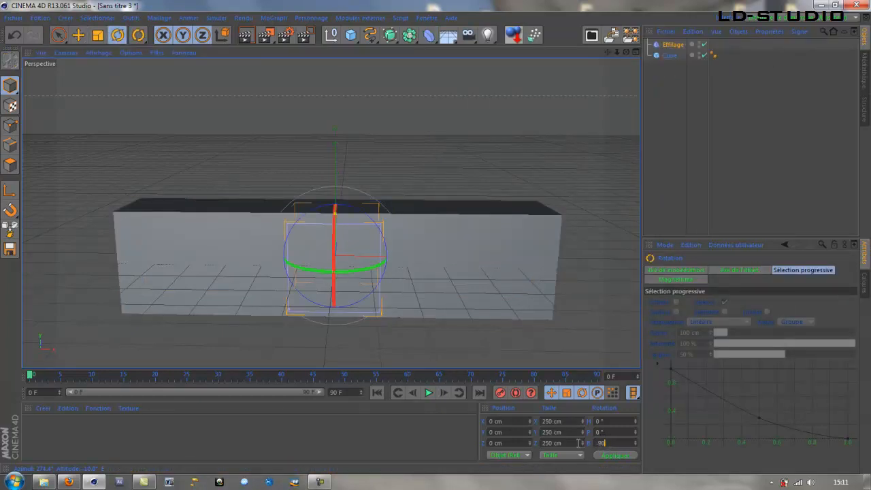
{"action": "type", "text": "90"}
{"action": "key", "text": "Return"}
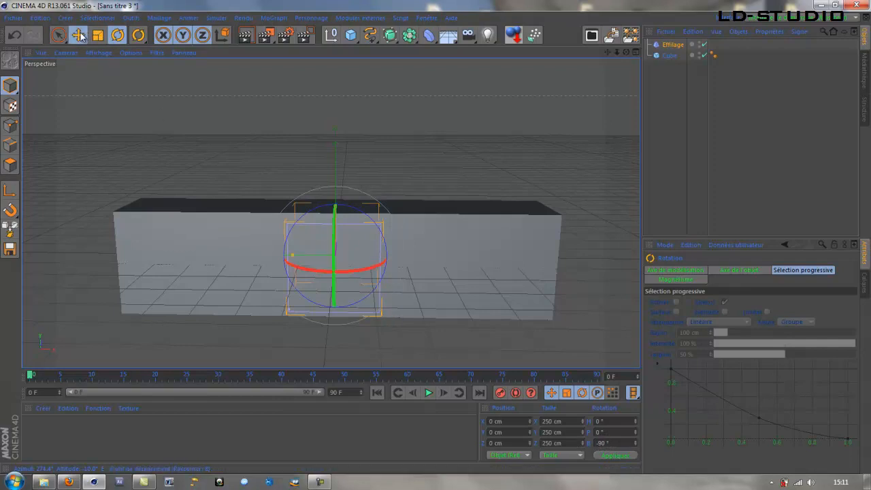
- Make the taper deformer a child of the cube and set its intensity to 52%
{"action": "key", "text": "e"}
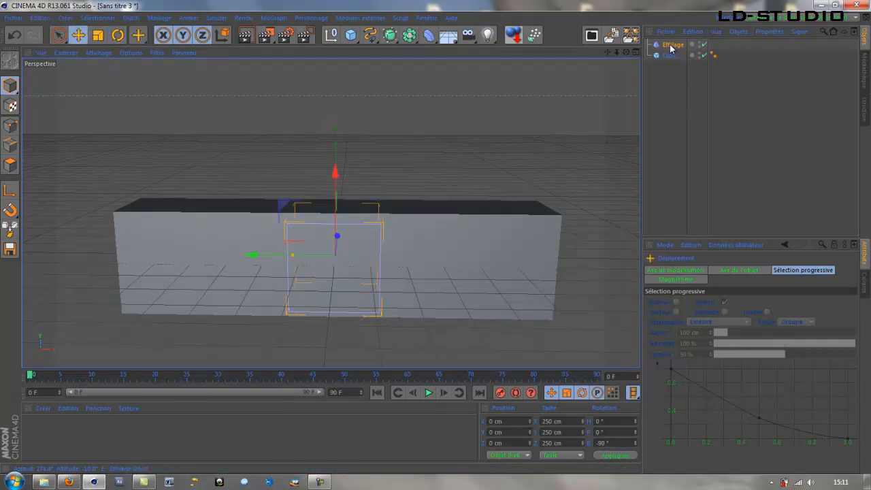
{"action": "left_click_drag", "start_coordinate": [669, 46], "coordinate": [670, 57]}
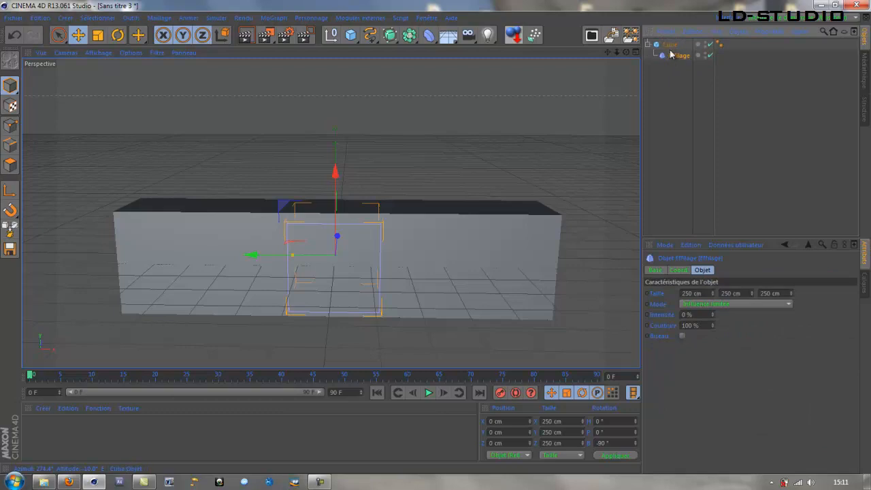
{"action": "left_click_drag", "start_coordinate": [712, 315], "coordinate": [712, 310]}
- Widen the tapered cube to about 241 cm in Z
{"action": "left_click", "coordinate": [669, 45]}
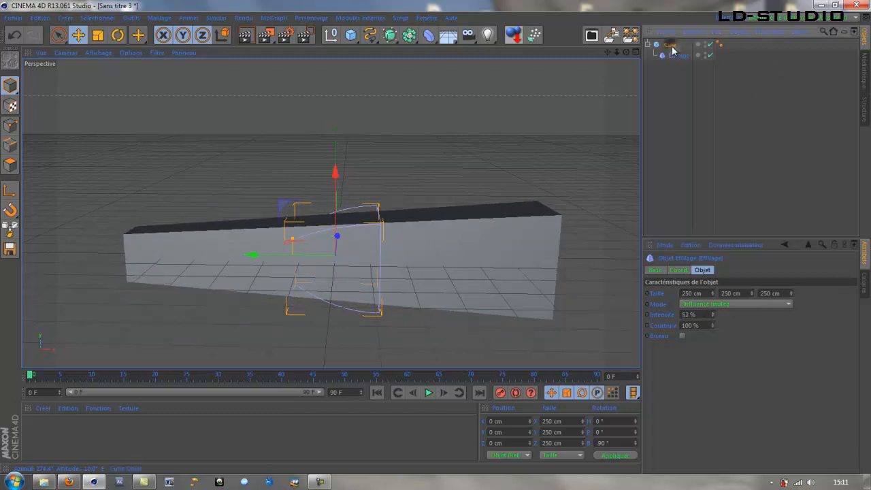
{"action": "left_click_drag", "start_coordinate": [496, 292], "coordinate": [324, 318], "text": "alt"}
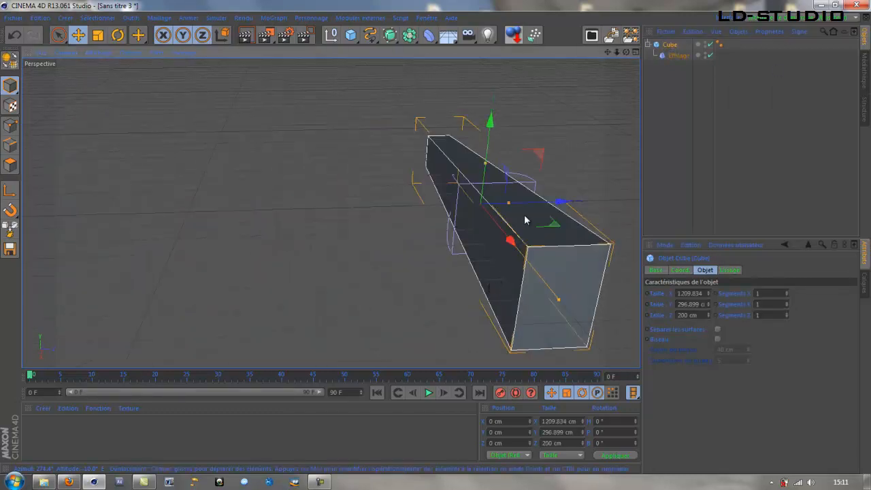
{"action": "left_click_drag", "start_coordinate": [512, 201], "coordinate": [427, 291]}
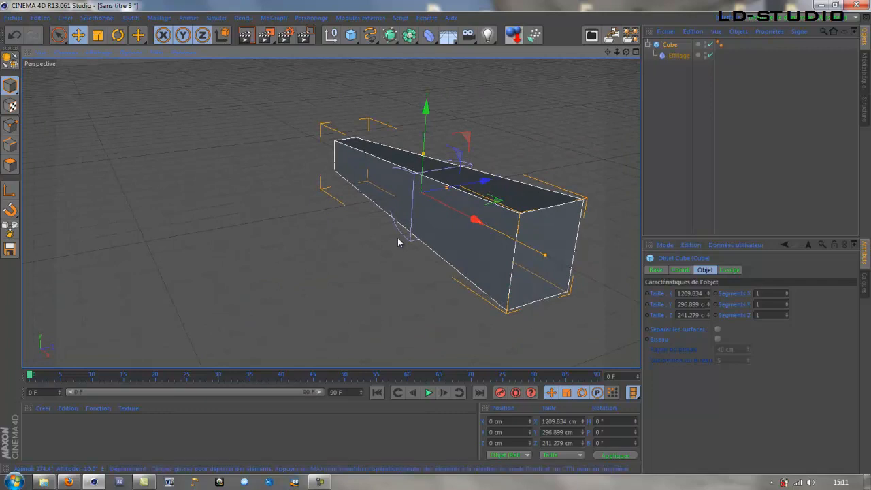
- Bevel the tapered cube's edges with a 22 cm radius and 4 subdivisions
{"action": "left_click", "coordinate": [717, 338]}
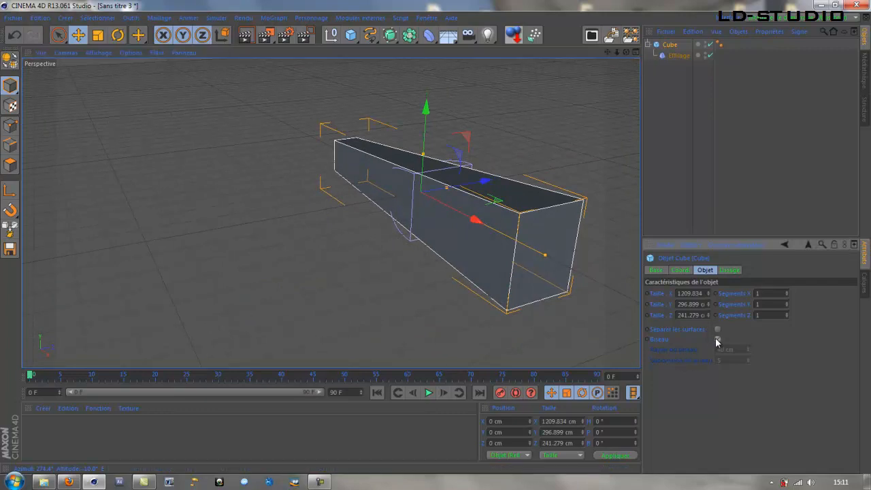
{"action": "left_click_drag", "start_coordinate": [748, 351], "coordinate": [755, 361]}
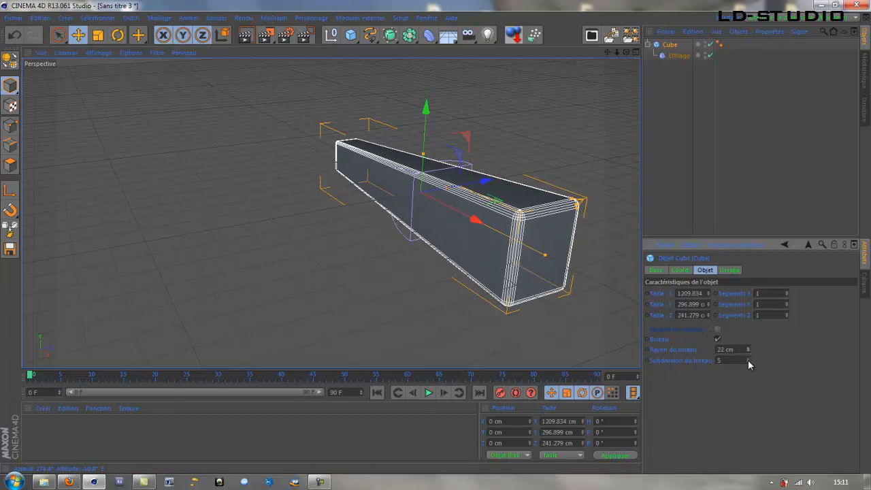
{"action": "left_click", "coordinate": [748, 362]}
- Duplicate the tapered cube with its deformer and reduce the copy's Y height to about 195 cm
{"action": "scroll", "coordinate": [417, 116], "scroll_direction": "up", "scroll_amount": 1}
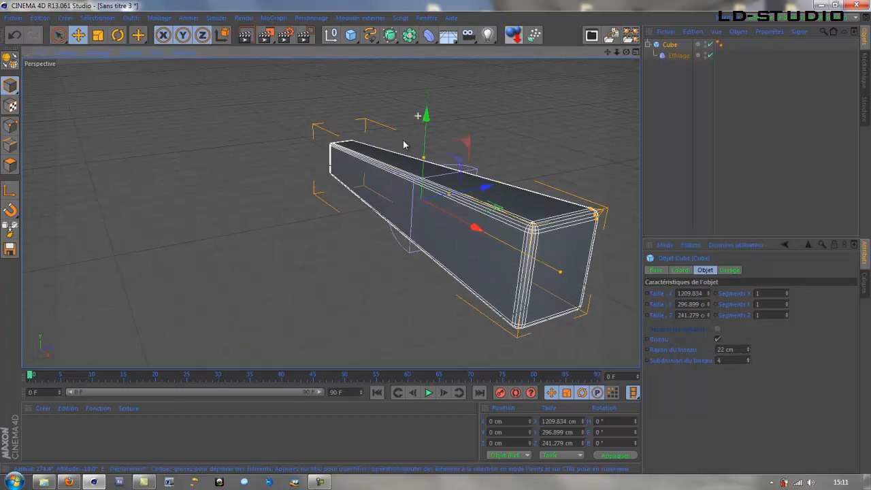
{"action": "left_click_drag", "start_coordinate": [330, 276], "coordinate": [606, 179], "text": "alt"}
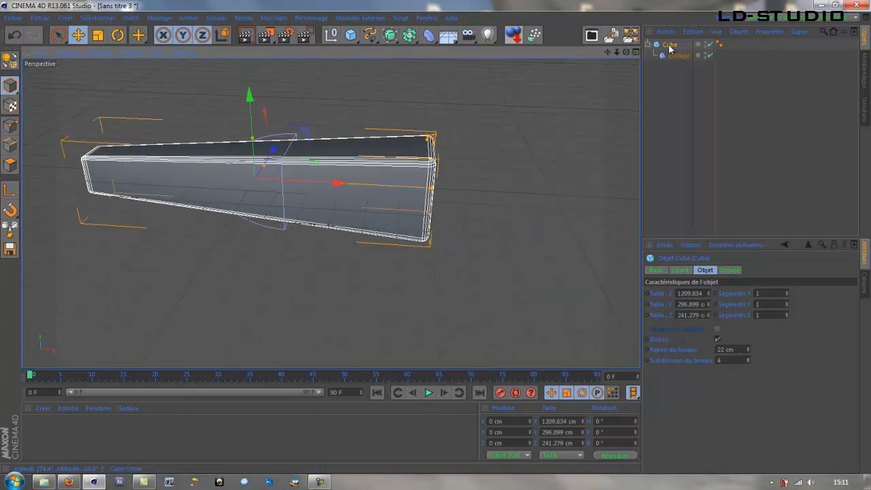
{"action": "key", "text": "ctrl+c"}
{"action": "key", "text": "ctrl+v"}
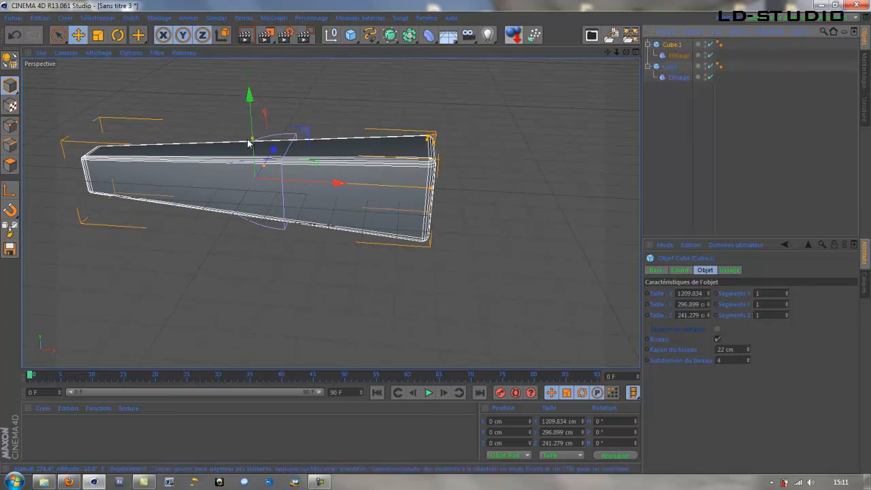
{"action": "left_click_drag", "start_coordinate": [251, 139], "coordinate": [252, 156]}
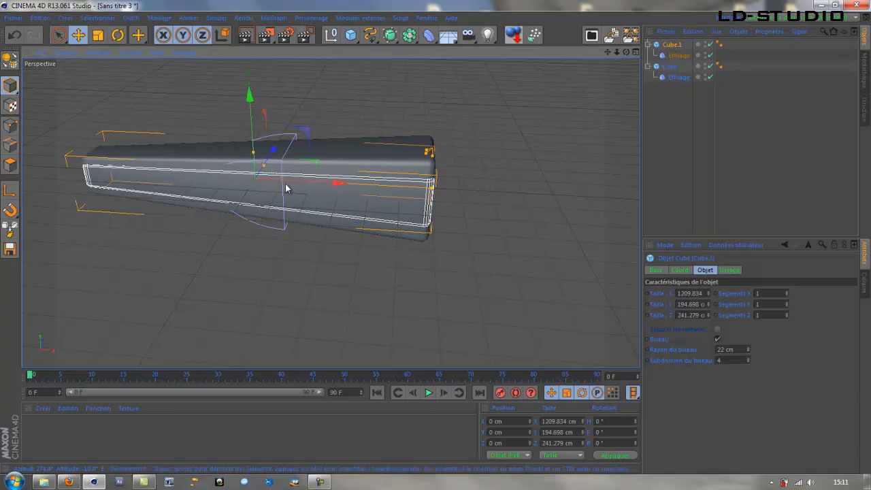
- Shorten the duplicated cube to about 777 cm in X, keeping it centred on the original
{"action": "left_click_drag", "start_coordinate": [341, 184], "coordinate": [333, 189]}
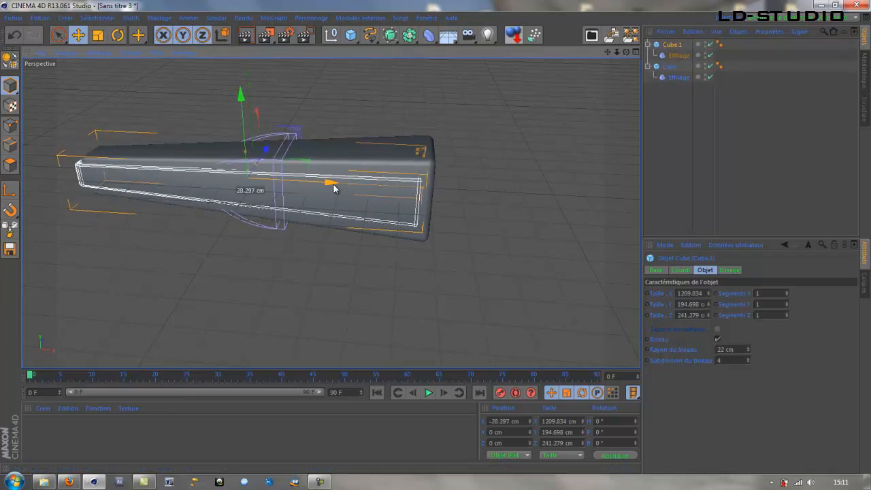
{"action": "key", "text": "ctrl+z"}
{"action": "scroll", "coordinate": [342, 174], "scroll_direction": "up", "scroll_amount": 3}
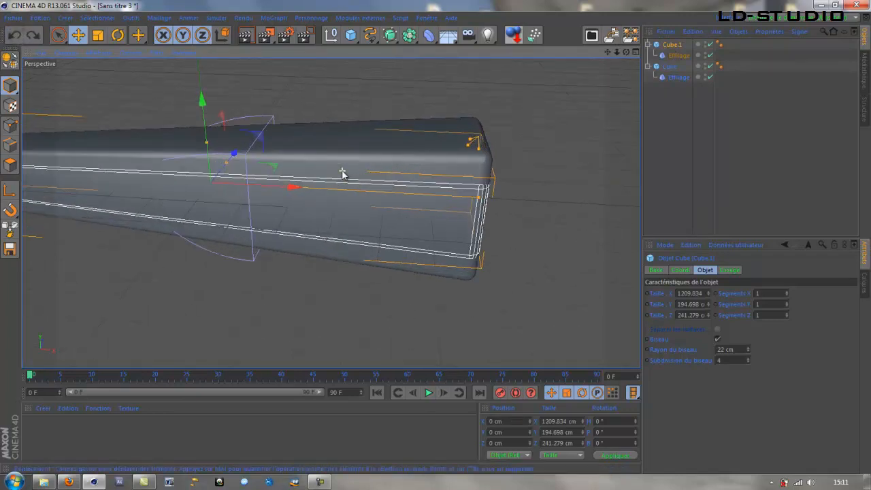
{"action": "scroll", "coordinate": [342, 174], "scroll_direction": "up", "scroll_amount": 2}
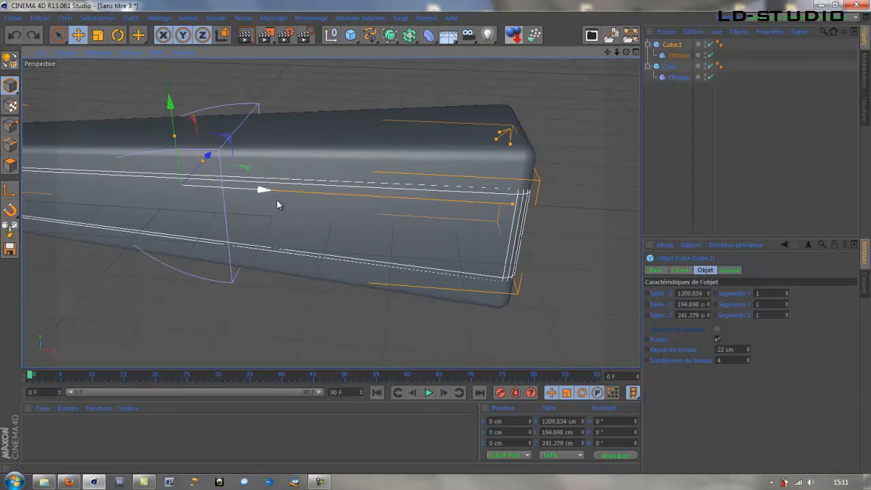
{"action": "left_click_drag", "start_coordinate": [512, 208], "coordinate": [387, 207]}
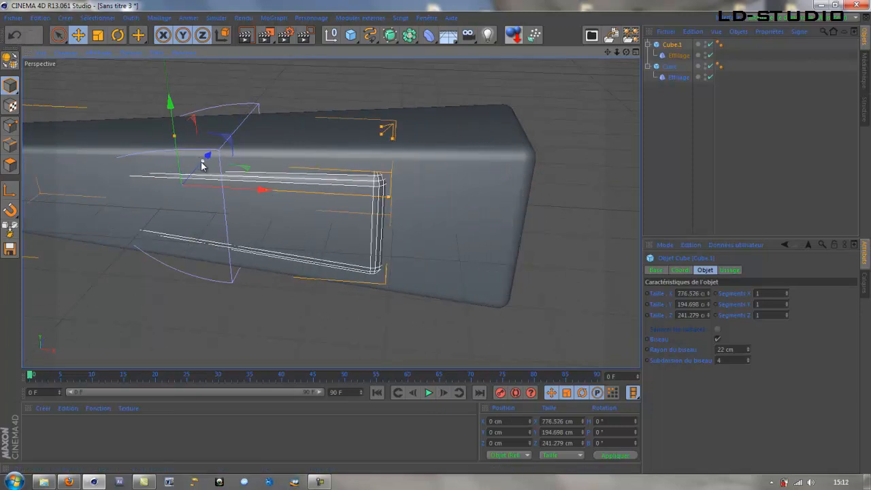
- Extend the duplicated cube's Z depth to about 565 cm and reduce its Y height to about 138 cm
{"action": "left_click_drag", "start_coordinate": [202, 165], "coordinate": [315, 258]}
{"action": "left_click_drag", "start_coordinate": [532, 259], "coordinate": [422, 292], "text": "alt"}
{"action": "left_click_drag", "start_coordinate": [289, 276], "coordinate": [420, 270], "text": "alt"}
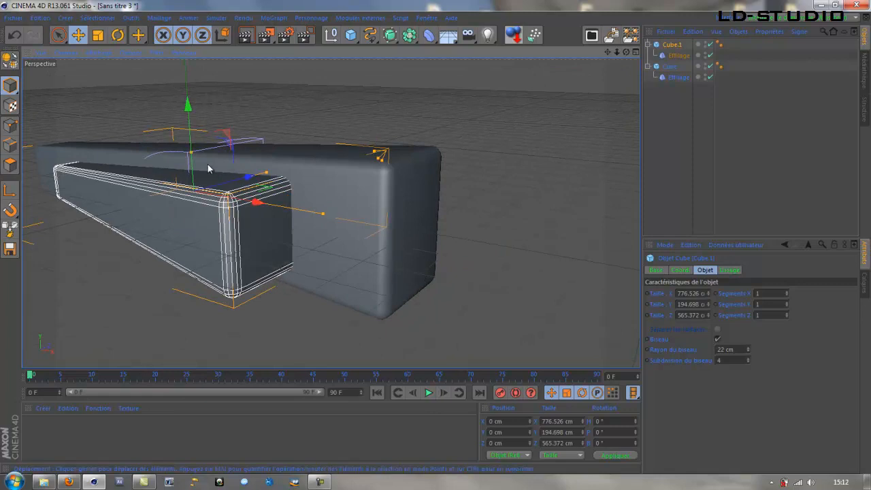
{"action": "left_click_drag", "start_coordinate": [191, 151], "coordinate": [190, 166]}
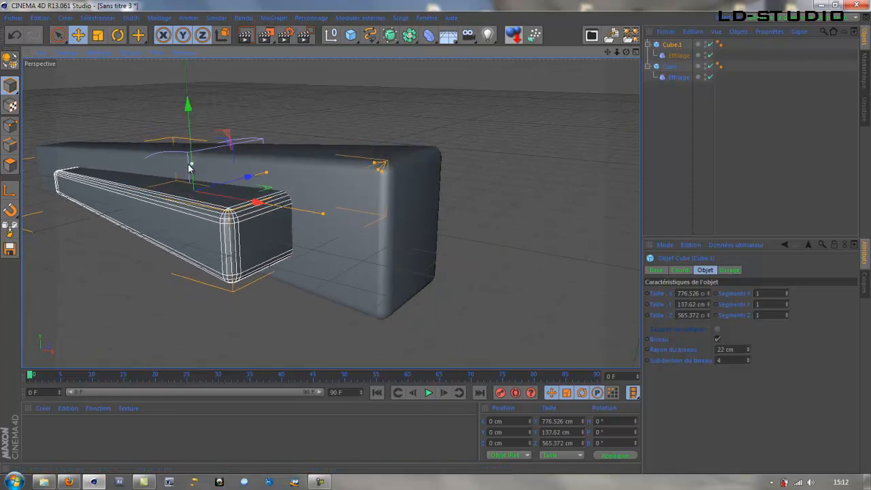
- Subtract the smaller tapered cube from the larger one with a Boolean object to cut an opening through the arm
{"action": "left_click_drag", "start_coordinate": [203, 303], "coordinate": [314, 298], "text": "alt"}
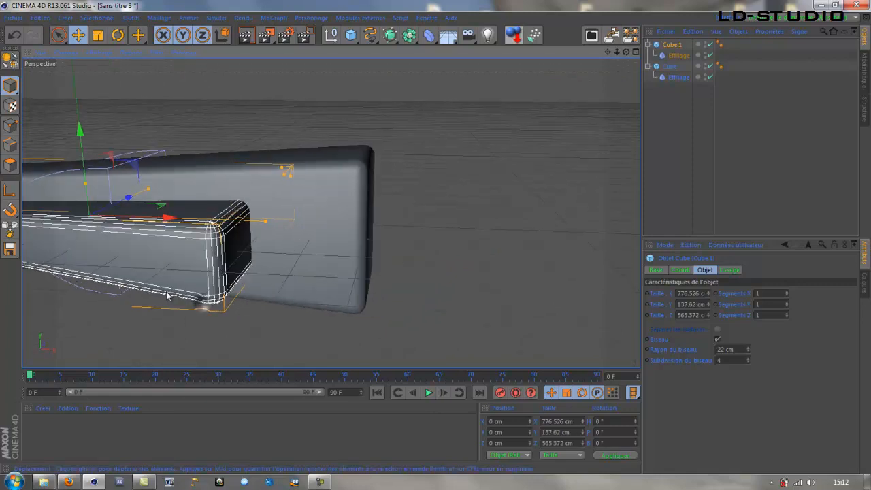
{"action": "left_click_drag", "start_coordinate": [166, 293], "coordinate": [502, 286], "text": "alt"}
{"action": "left_click_drag", "start_coordinate": [441, 297], "coordinate": [496, 330], "text": "alt"}
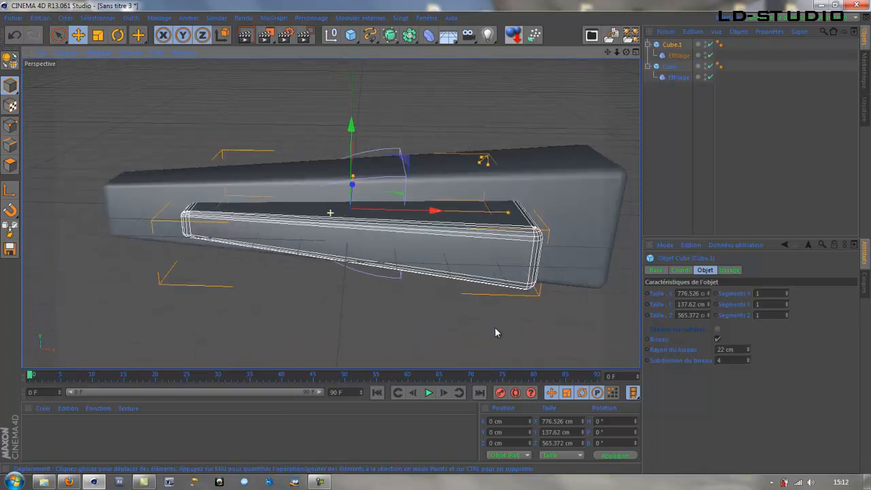
{"action": "left_click", "coordinate": [647, 45]}
{"action": "left_click", "coordinate": [647, 56]}
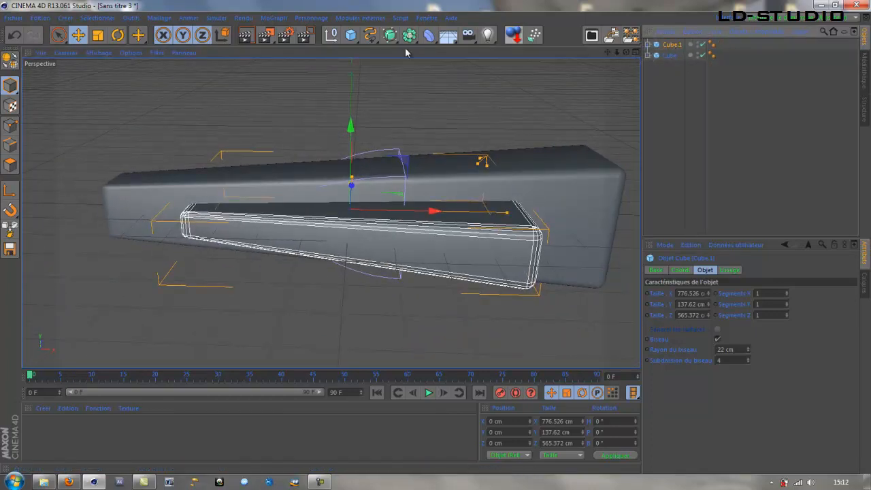
{"action": "left_click_drag", "start_coordinate": [412, 38], "coordinate": [611, 63]}
{"action": "left_click", "coordinate": [669, 56]}
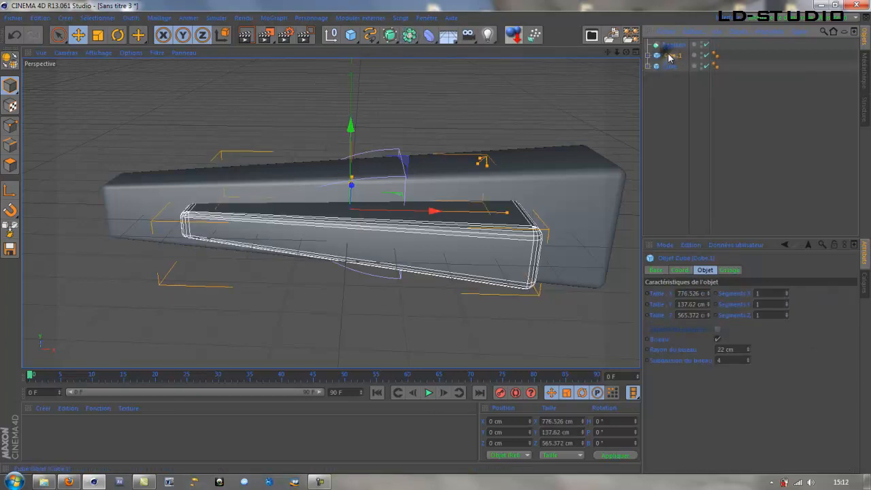
{"action": "left_click_drag", "start_coordinate": [668, 56], "coordinate": [670, 47]}
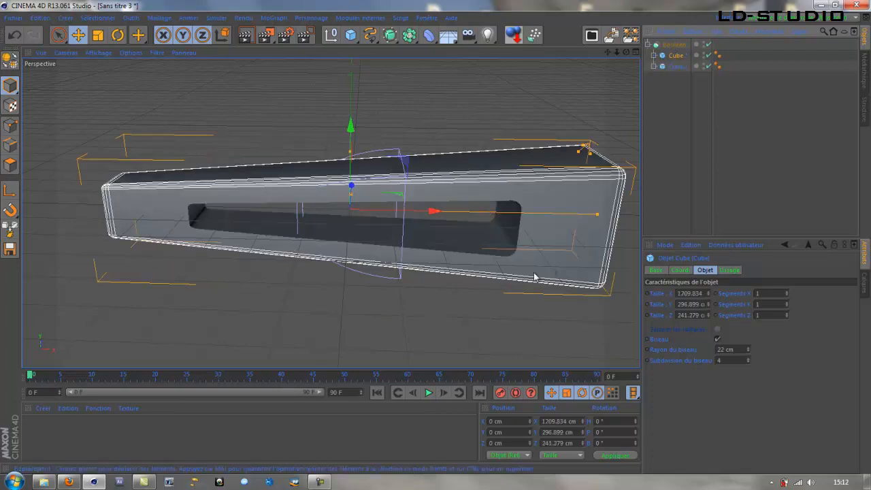
- Set the Boolean object to hide its new edges and to create a single object
{"action": "mouse_move", "coordinate": [353, 332]}
{"action": "left_mouse_down", "text": "alt"}
{"action": "mouse_move", "coordinate": [484, 327]}
{"action": "mouse_move", "coordinate": [595, 273]}
{"action": "mouse_move", "coordinate": [435, 319]}
{"action": "mouse_move", "coordinate": [385, 312]}
{"action": "left_mouse_up", "text": "alt"}
{"action": "left_click", "coordinate": [674, 44]}
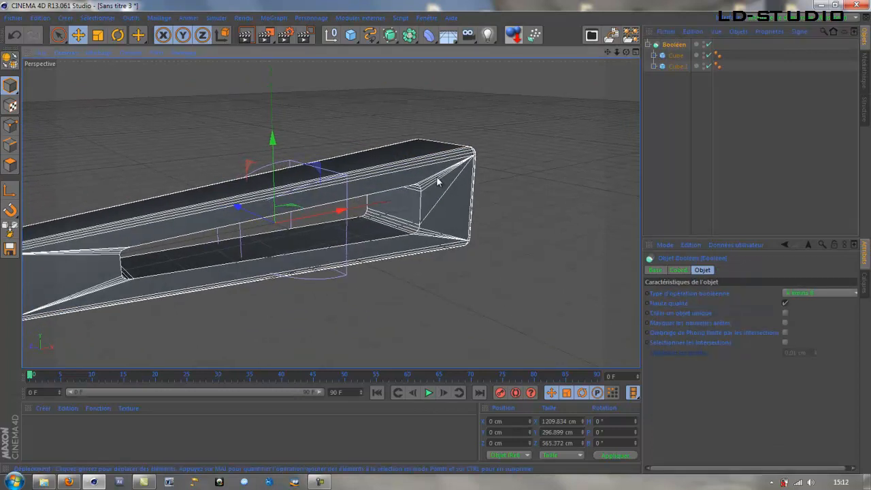
{"action": "left_click", "coordinate": [785, 322]}
{"action": "left_click_drag", "start_coordinate": [362, 316], "coordinate": [318, 307], "text": "alt"}
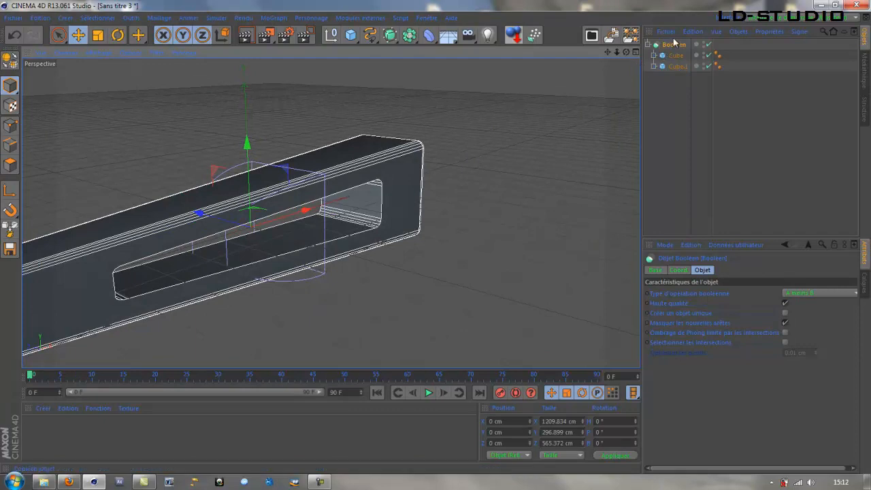
{"action": "left_click", "coordinate": [785, 314]}
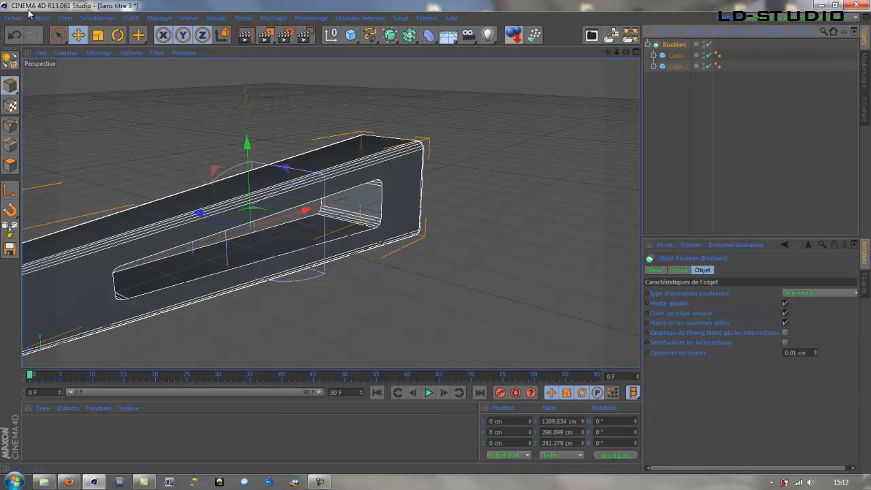
- Convert the Boolean into an editable polygon object and rename it Bras
{"action": "left_click", "coordinate": [10, 59]}
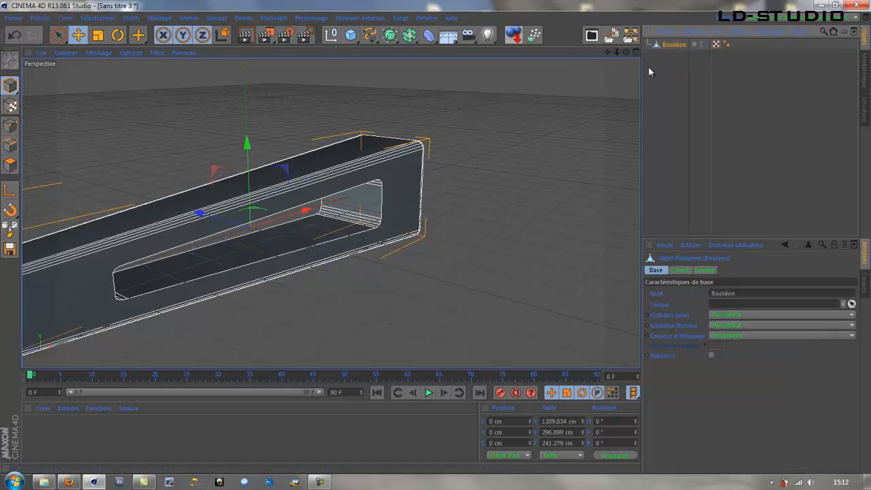
{"action": "left_click", "coordinate": [671, 44]}
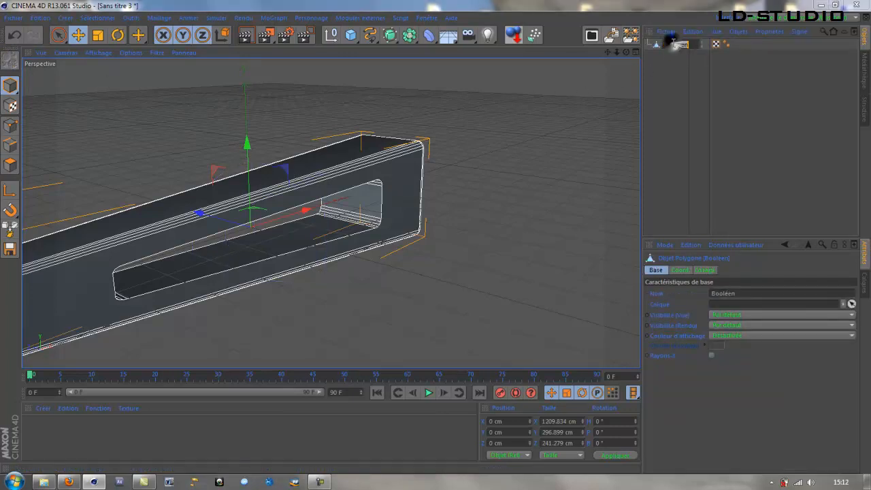
{"action": "type", "text": "Bras"}
{"action": "key", "text": "Return"}
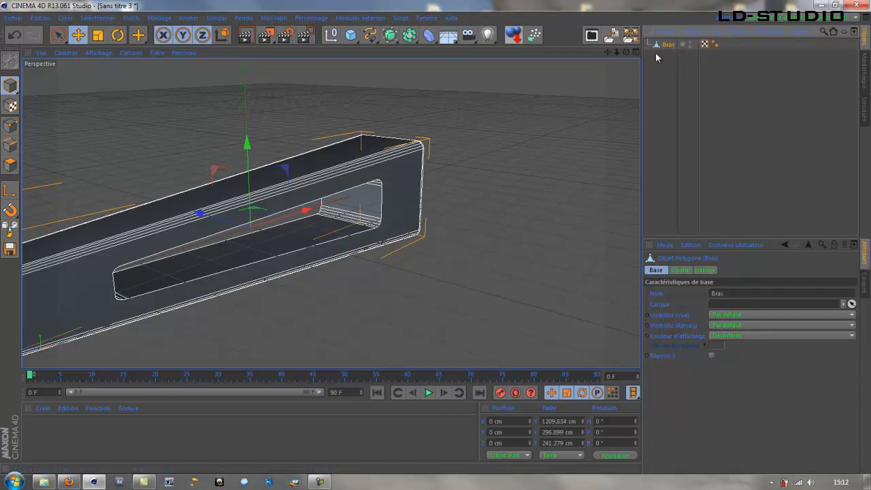
- Scale the arm down along Z to a thickness of about 58 cm
{"action": "left_click_drag", "start_coordinate": [266, 280], "coordinate": [372, 273], "text": "alt"}
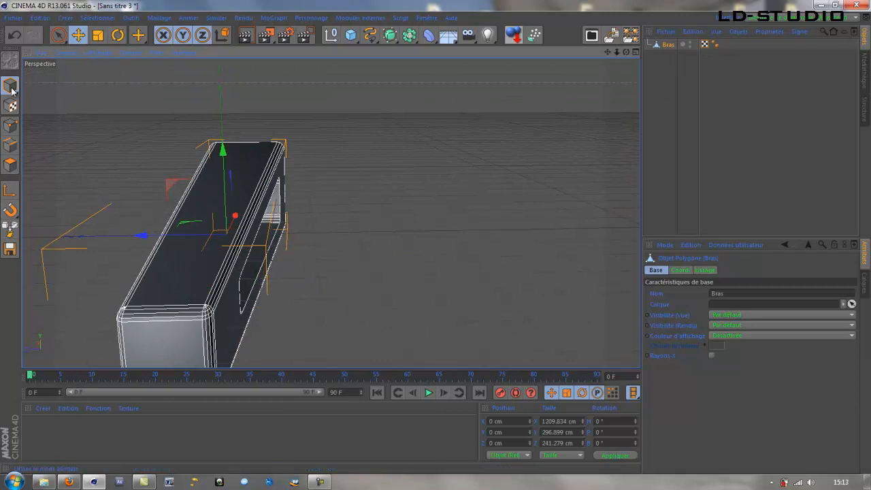
{"action": "left_click", "coordinate": [99, 36]}
{"action": "left_click_drag", "start_coordinate": [140, 238], "coordinate": [210, 244]}
{"action": "left_click_drag", "start_coordinate": [398, 338], "coordinate": [251, 349], "text": "alt"}
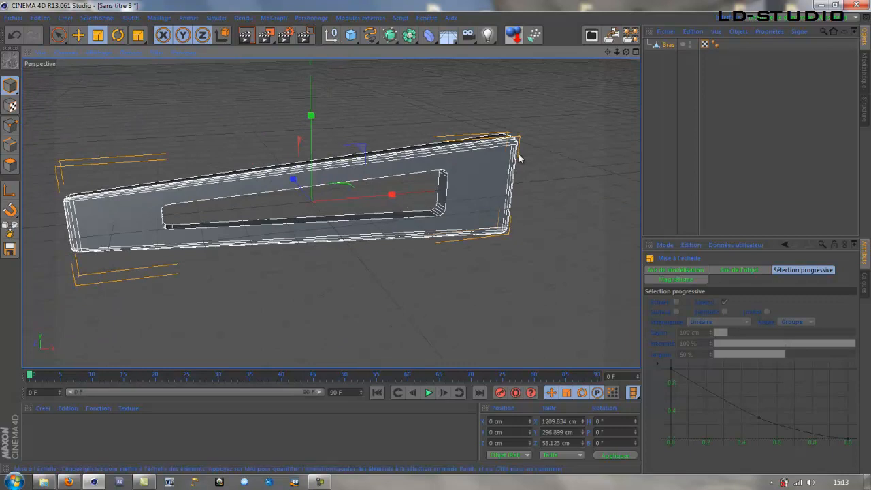
{"action": "mouse_move", "coordinate": [430, 308]}
{"action": "left_mouse_down", "text": "alt"}
{"action": "mouse_move", "coordinate": [408, 300]}
{"action": "mouse_move", "coordinate": [425, 303]}
{"action": "left_mouse_up", "text": "alt"}
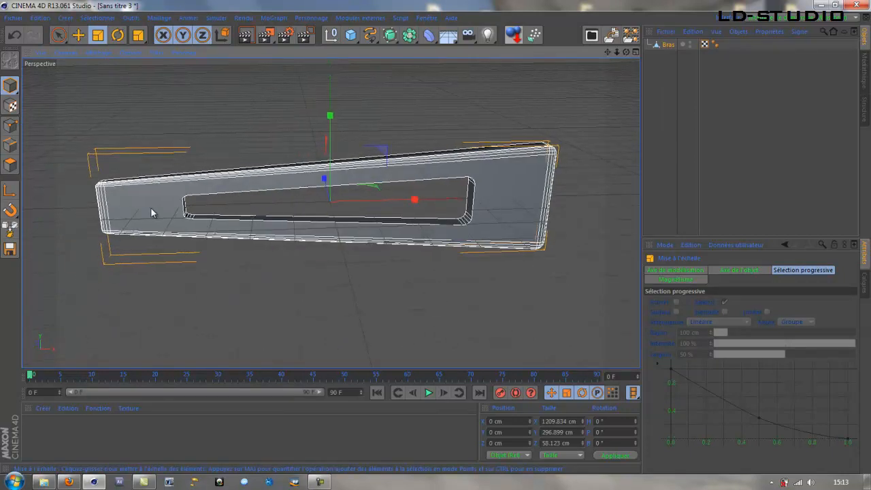
{"action": "left_click_drag", "start_coordinate": [318, 304], "coordinate": [315, 306], "text": "alt"}
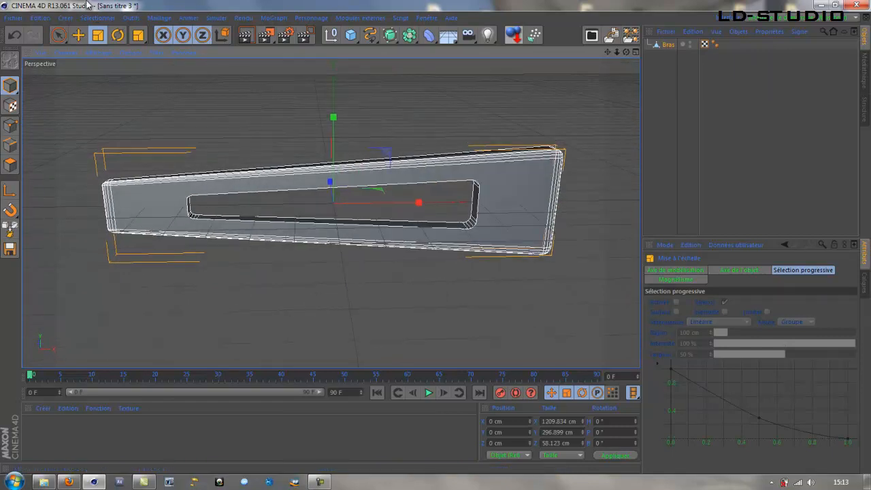
- Test-rotate the arm by about 23° in bank around its central pivot and undo the rotation
{"action": "left_click", "coordinate": [77, 36]}
{"action": "mouse_move", "coordinate": [384, 296]}
{"action": "left_mouse_down", "text": "alt"}
{"action": "mouse_move", "coordinate": [354, 315]}
{"action": "mouse_move", "coordinate": [367, 300]}
{"action": "left_mouse_up", "text": "alt"}
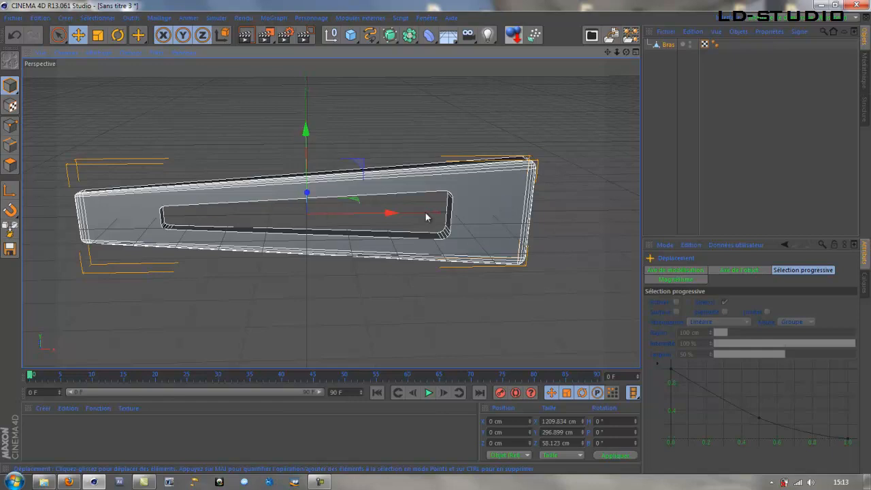
{"action": "left_click", "coordinate": [118, 35]}
{"action": "left_click_drag", "start_coordinate": [342, 187], "coordinate": [314, 215]}
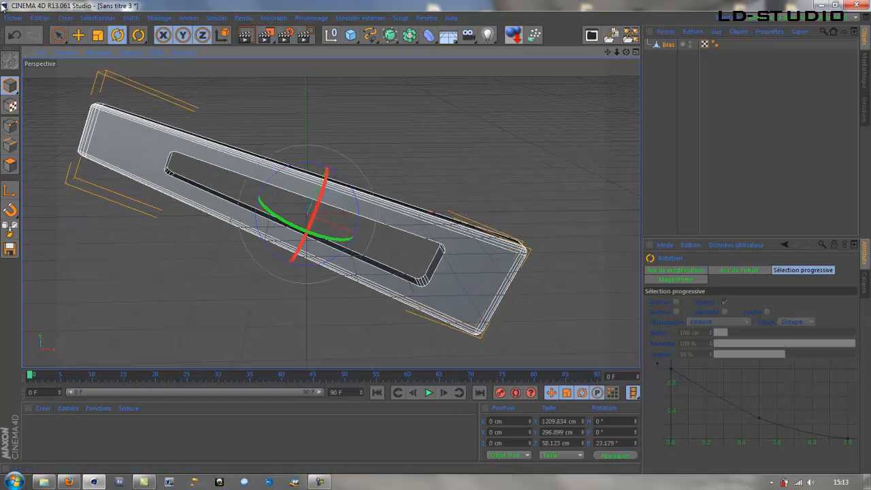
{"action": "left_click", "coordinate": [14, 35]}
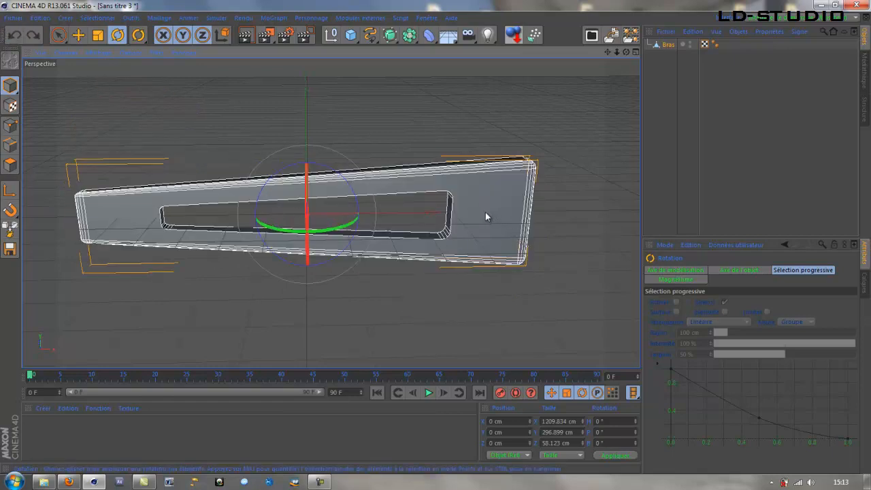
- Move the arm's pivot axis along X into its wide end, at about 490 cm, using the front view
{"action": "left_click", "coordinate": [78, 35]}
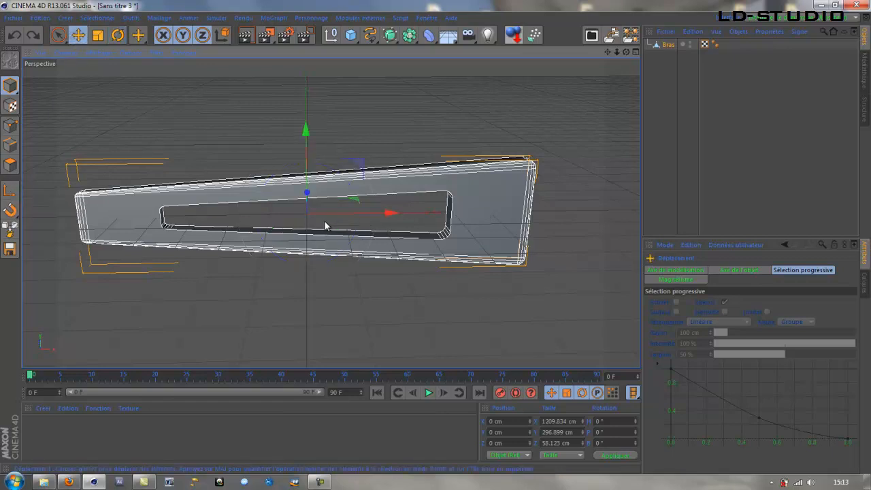
{"action": "left_click", "coordinate": [10, 191]}
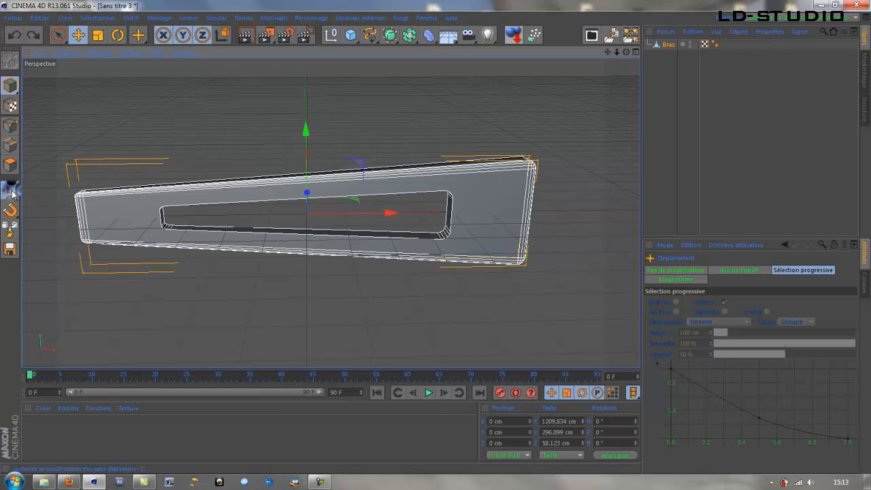
{"action": "middle_click", "coordinate": [267, 325]}
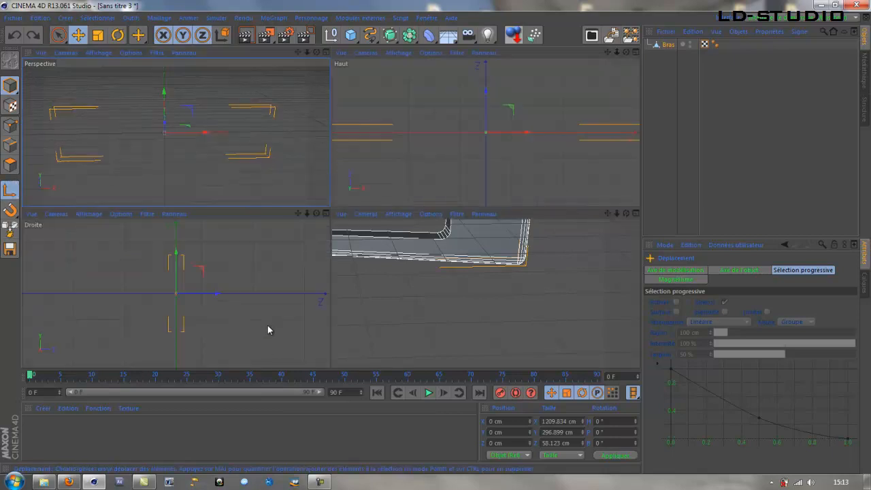
{"action": "middle_click", "coordinate": [430, 345]}
{"action": "scroll", "coordinate": [413, 310], "scroll_direction": "down", "scroll_amount": 3}
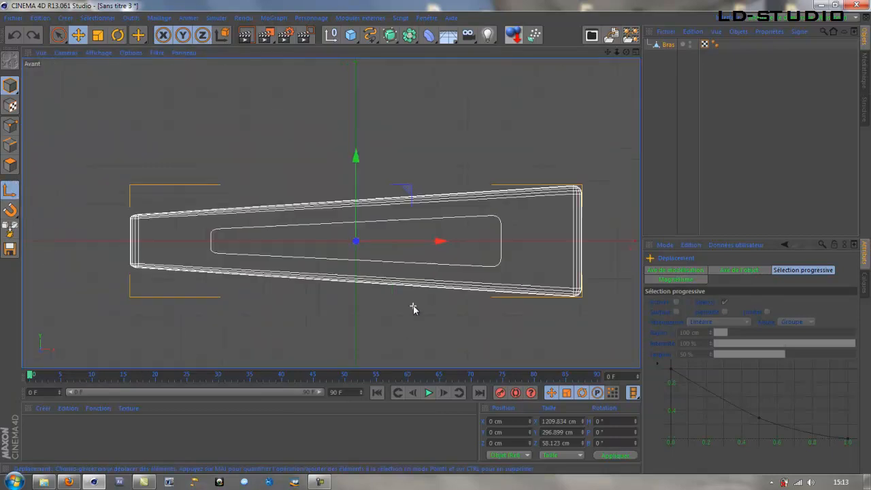
{"action": "middle_click_drag", "start_coordinate": [478, 335], "coordinate": [391, 334], "text": "alt"}
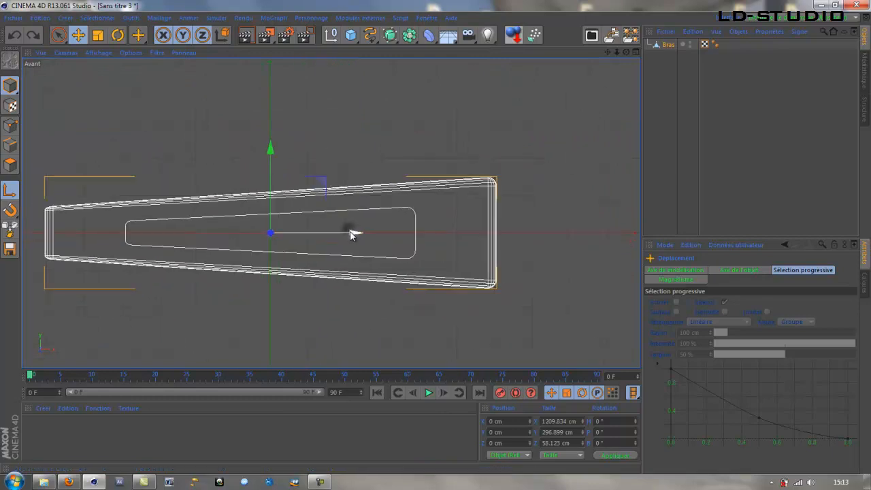
{"action": "left_click_drag", "start_coordinate": [356, 233], "coordinate": [533, 237]}
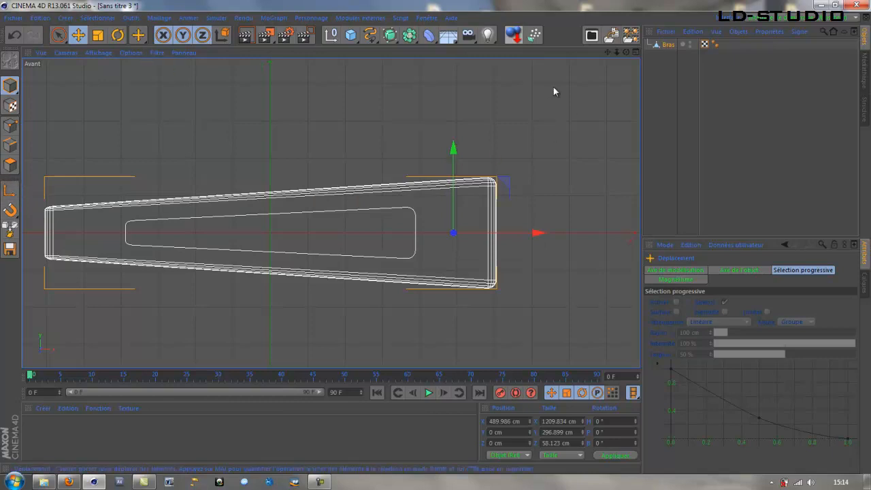
- Test-rotate the arm by about 3° in bank around the pivot at its wide end and undo the rotation
{"action": "middle_click", "coordinate": [388, 119]}
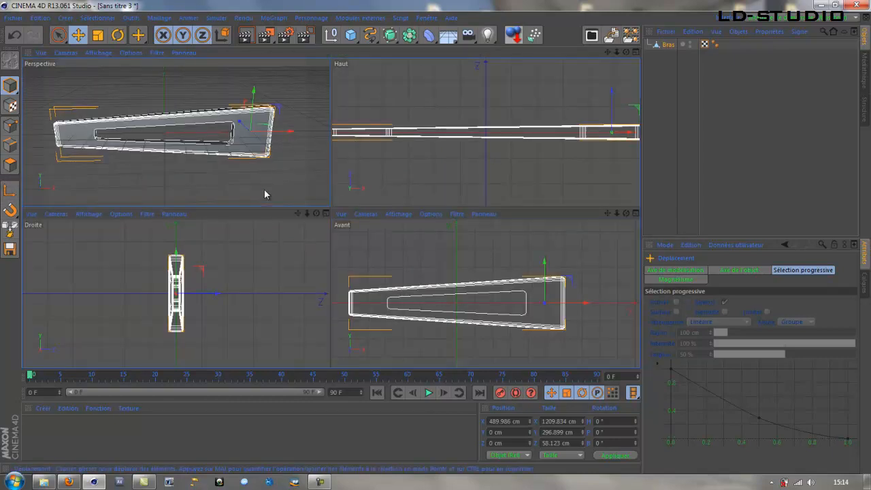
{"action": "middle_click", "coordinate": [265, 191]}
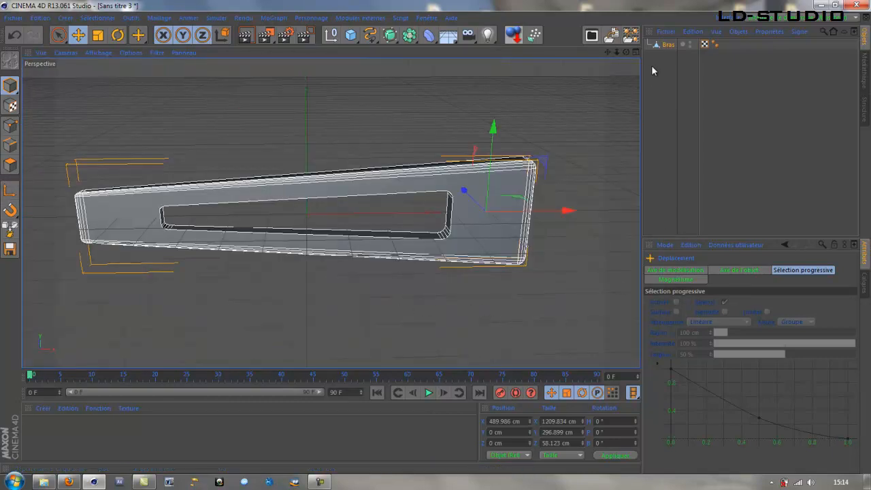
{"action": "left_click", "coordinate": [118, 35]}
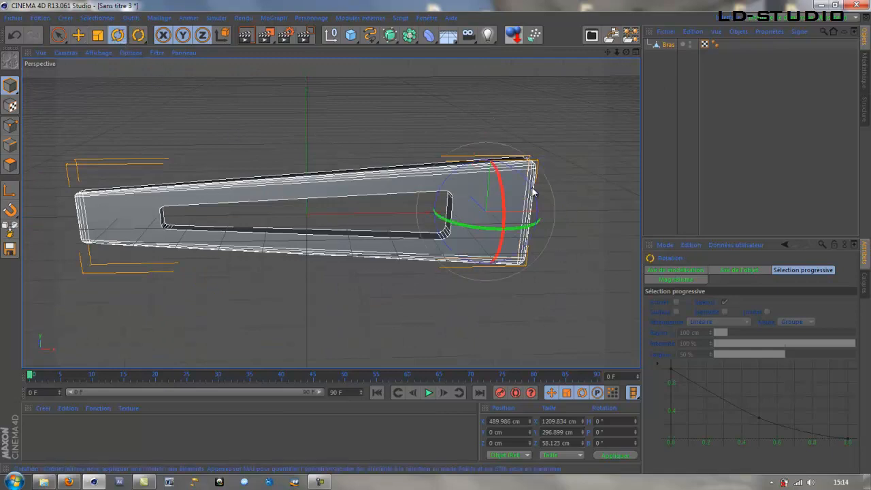
{"action": "mouse_move", "coordinate": [534, 190]}
{"action": "left_mouse_down"}
{"action": "mouse_move", "coordinate": [537, 227]}
{"action": "mouse_move", "coordinate": [542, 201]}
{"action": "mouse_move", "coordinate": [527, 195]}
{"action": "left_mouse_up"}
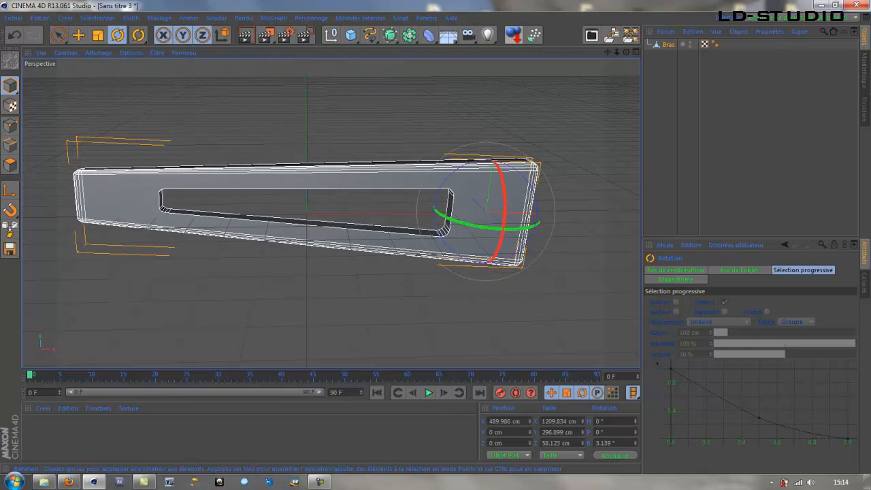
{"action": "left_click", "coordinate": [13, 34]}
{"action": "scroll", "coordinate": [361, 335], "scroll_direction": "down", "scroll_amount": 1}
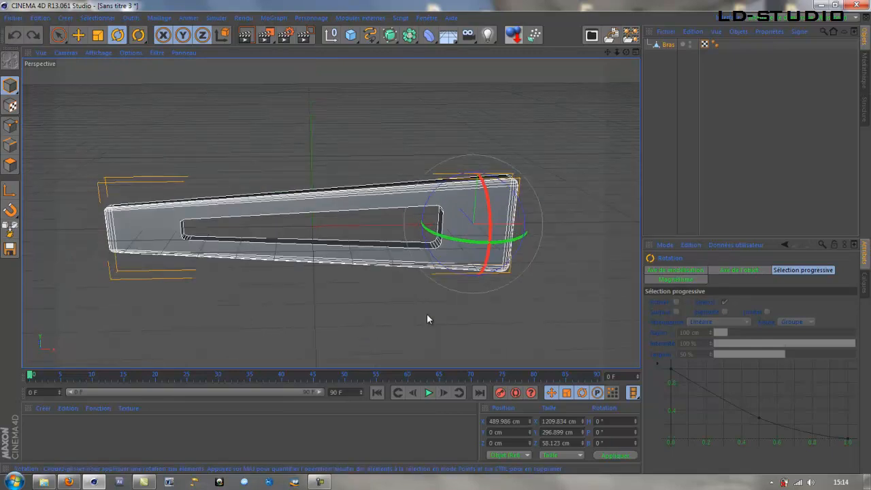
{"action": "left_click_drag", "start_coordinate": [430, 317], "coordinate": [398, 296], "text": "alt"}
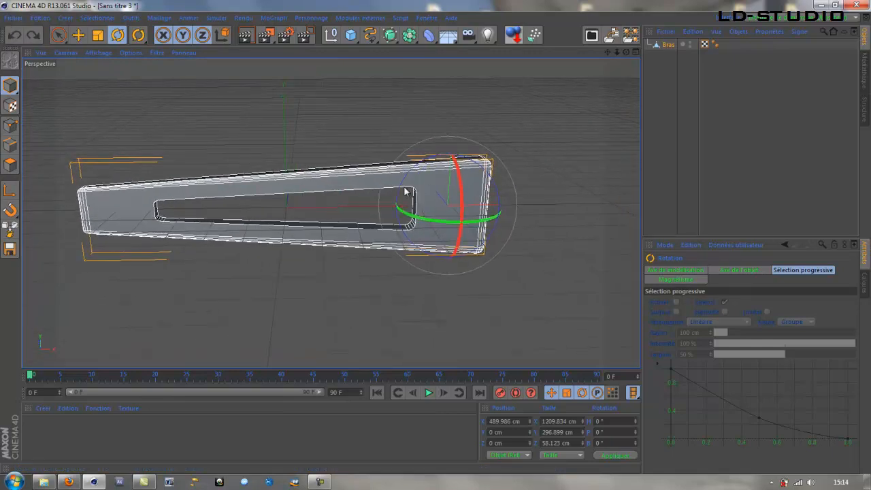
{"action": "left_click", "coordinate": [79, 35]}
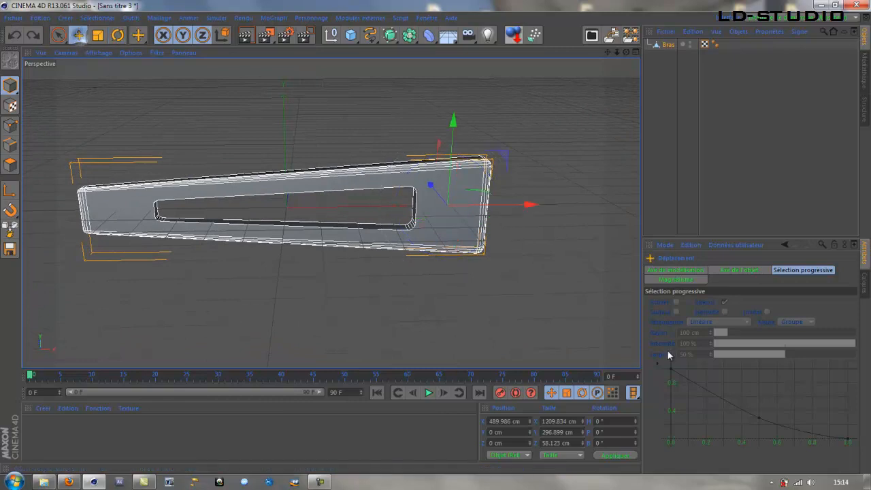
- Add a null object to the scene and name it Controlleur
{"action": "left_click", "coordinate": [331, 35]}
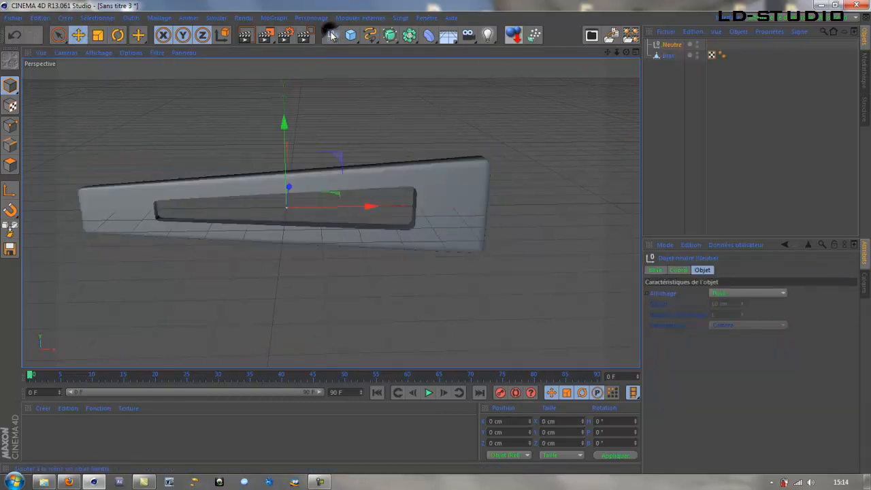
{"action": "double_click", "coordinate": [673, 44]}
{"action": "type", "text": "C"}
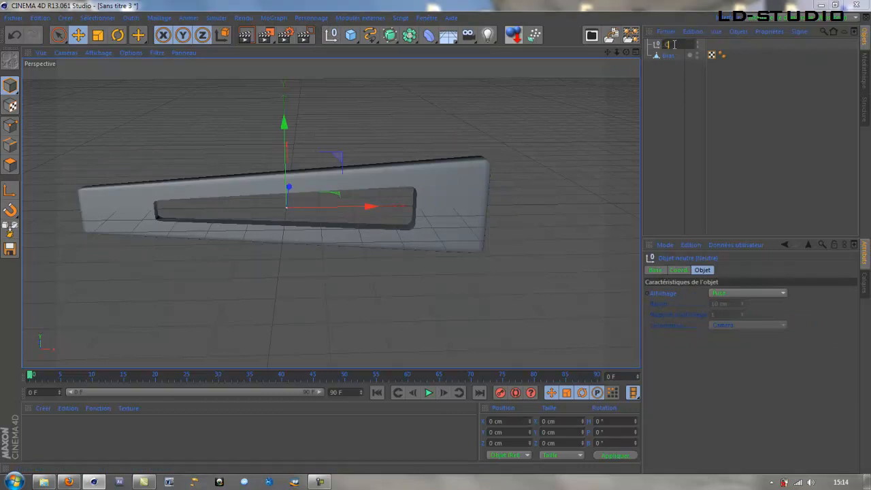
{"action": "type", "text": "ontrolleur"}
{"action": "key", "text": "Return"}
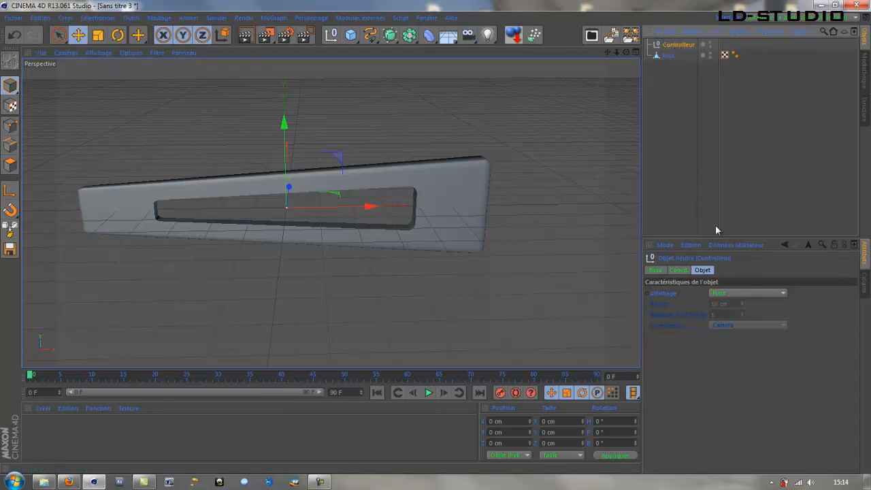
- Add a new user data entry to the Controlleur null and name it Bras
{"action": "left_click", "coordinate": [732, 243]}
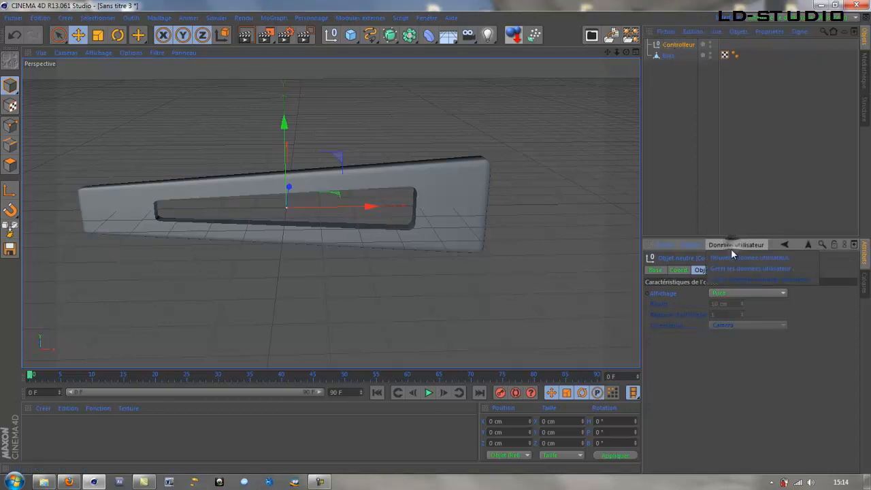
{"action": "left_click", "coordinate": [723, 255]}
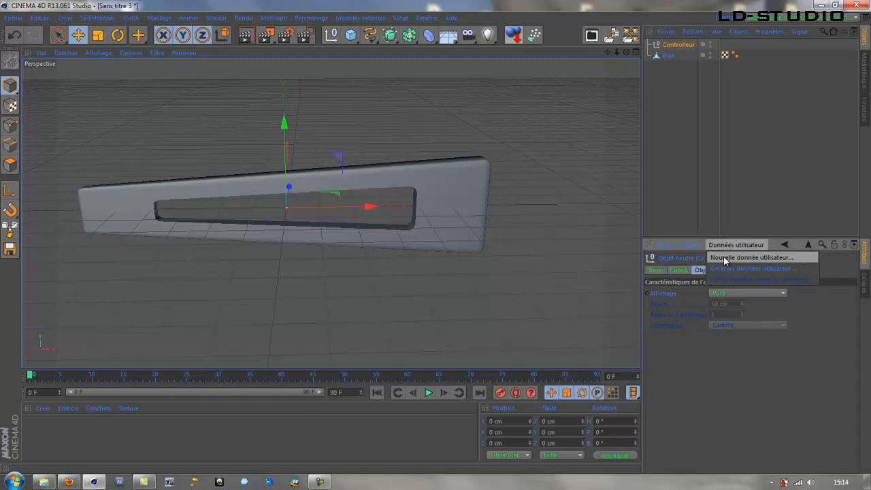
{"action": "left_click_drag", "start_coordinate": [658, 105], "coordinate": [327, 117]}
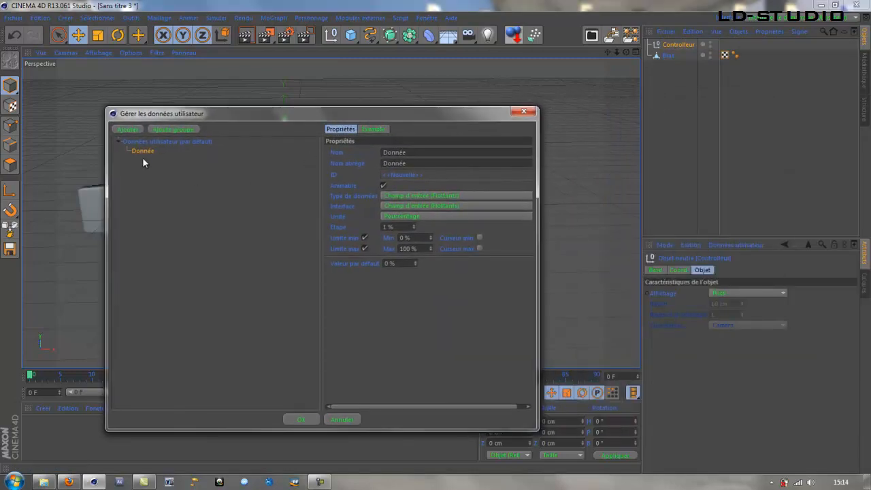
{"action": "double_click", "coordinate": [413, 152]}
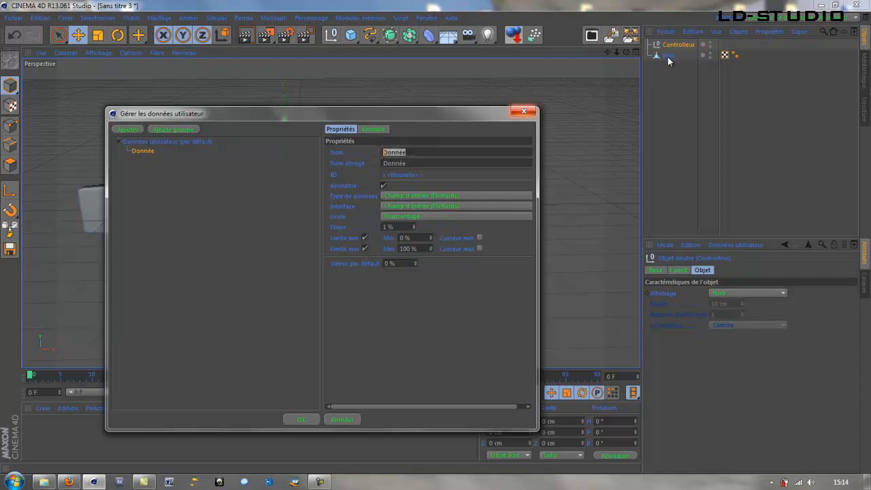
{"action": "type", "text": "Bras"}
{"action": "key", "text": "Return"}
- Give the Bras user data the interface "Curseur et champ d'entrée (Flottants)" with degrees as its unit, and confirm the user data settings
{"action": "left_click", "coordinate": [405, 196]}
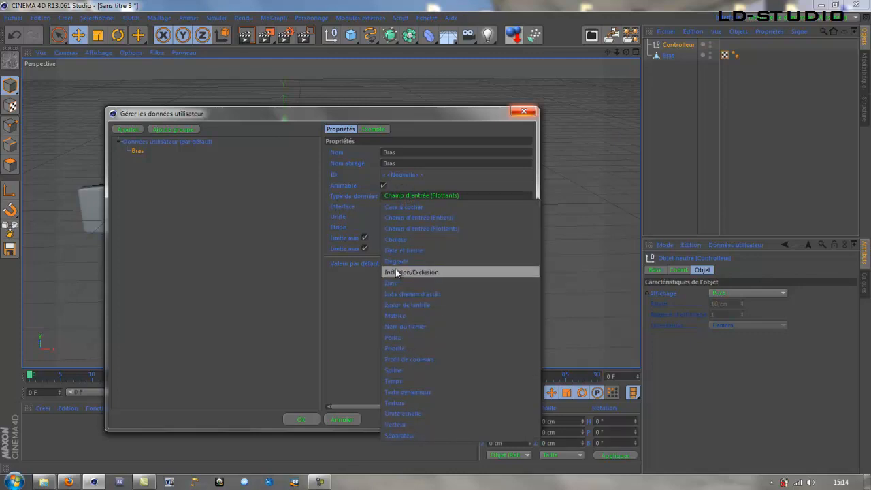
{"action": "left_click", "coordinate": [398, 114]}
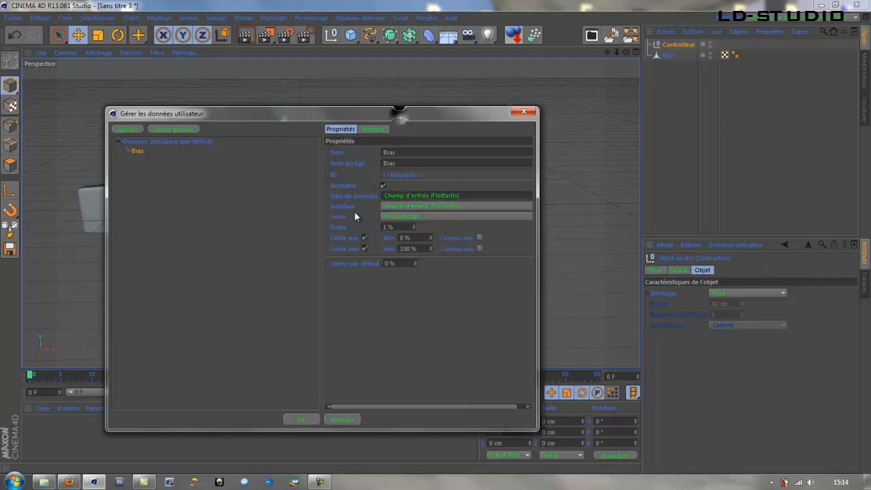
{"action": "left_click", "coordinate": [400, 207]}
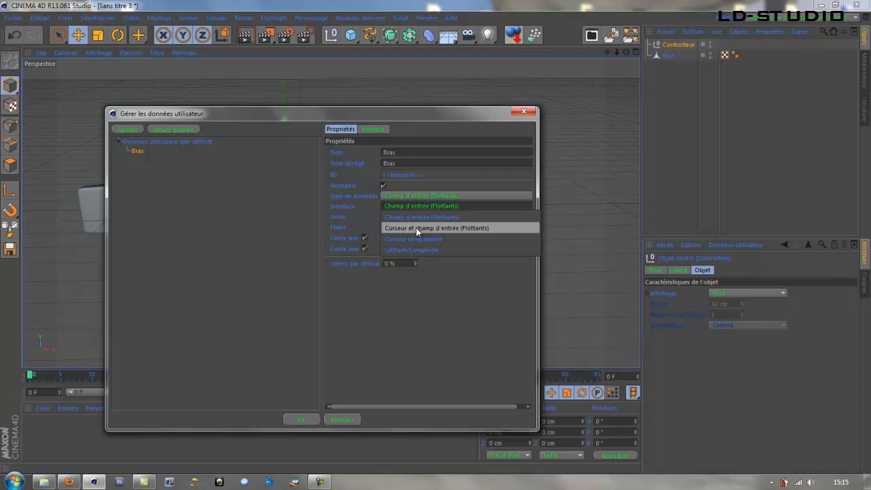
{"action": "left_click", "coordinate": [420, 228]}
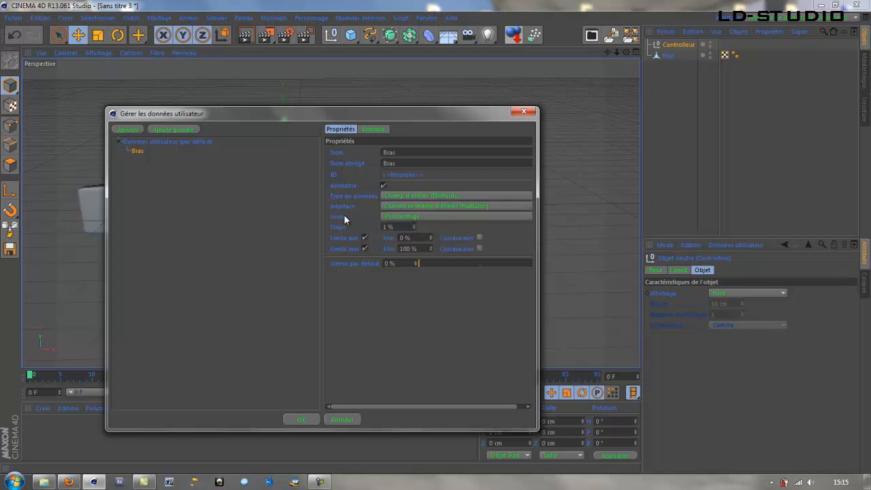
{"action": "left_click", "coordinate": [405, 216]}
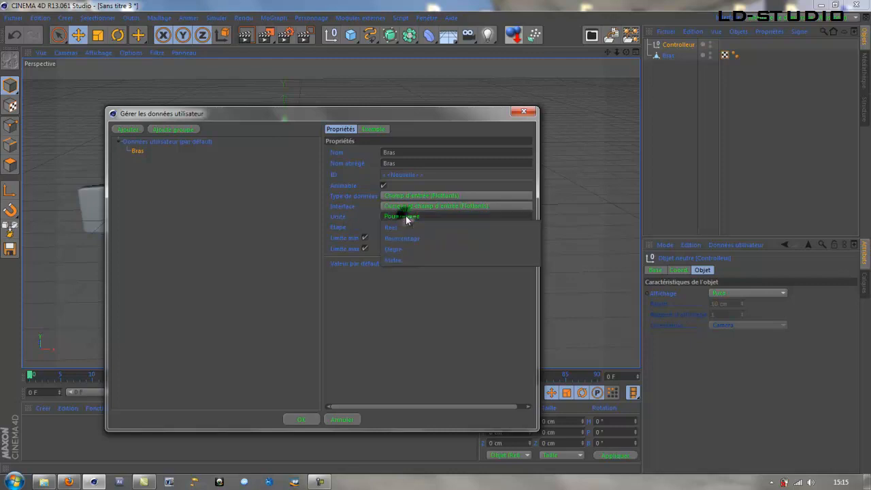
{"action": "left_click", "coordinate": [396, 251]}
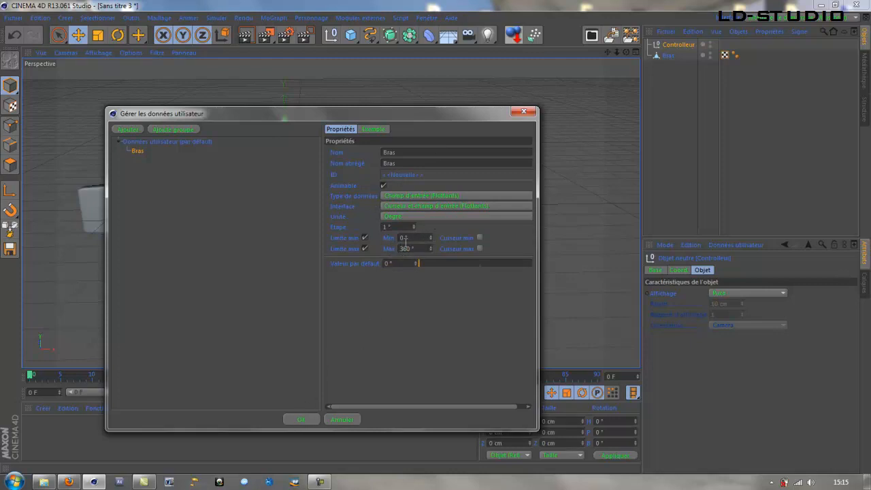
{"action": "left_click", "coordinate": [304, 419]}
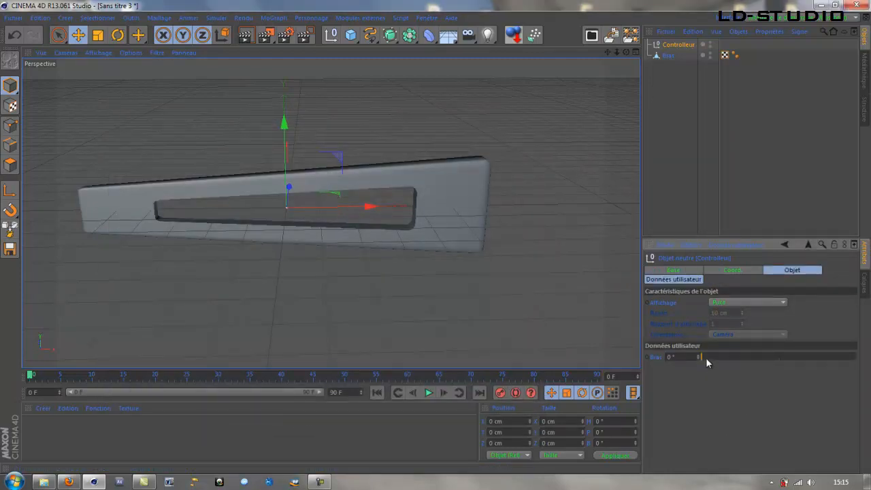
- Add an XPresso tag to the Controlleur null
{"action": "mouse_move", "coordinate": [706, 357]}
{"action": "left_mouse_down"}
{"action": "mouse_move", "coordinate": [769, 355]}
{"action": "mouse_move", "coordinate": [705, 364]}
{"action": "left_mouse_up"}
{"action": "left_click", "coordinate": [672, 114]}
{"action": "left_click", "coordinate": [672, 45]}
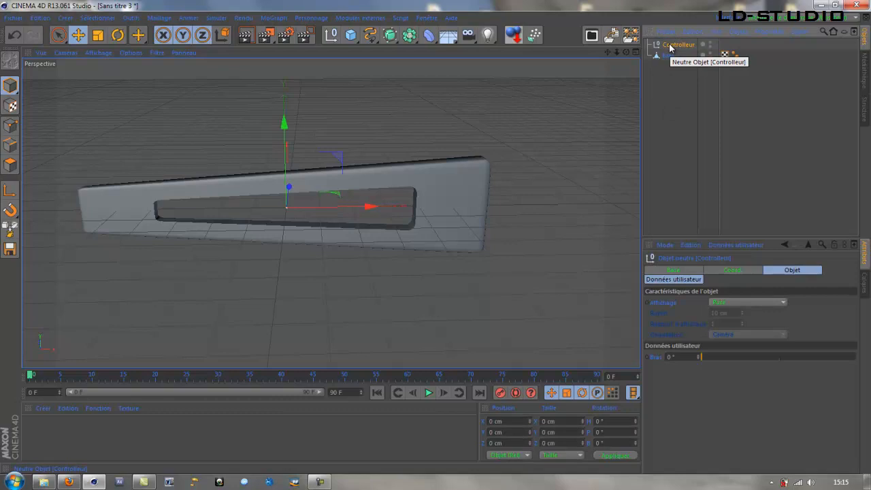
{"action": "right_click", "coordinate": [670, 46]}
{"action": "mouse_move", "coordinate": [694, 53]}
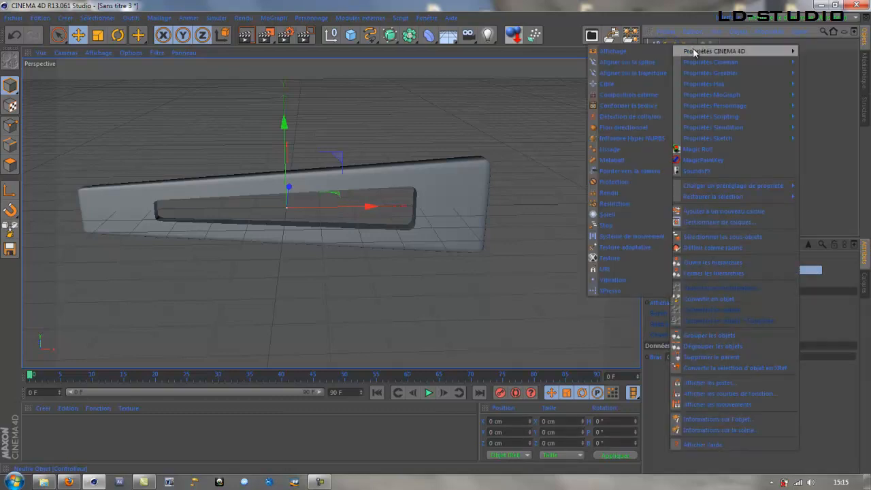
{"action": "left_click", "coordinate": [619, 290]}
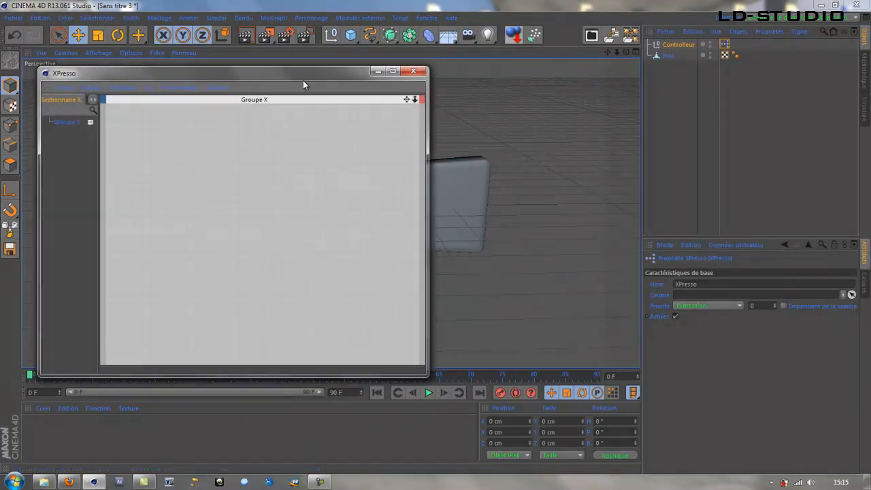
- Add the Controlleur null and the Bras object as nodes in an enlarged XPresso graph, and widen the Controlleur node
{"action": "left_click_drag", "start_coordinate": [303, 78], "coordinate": [354, 98]}
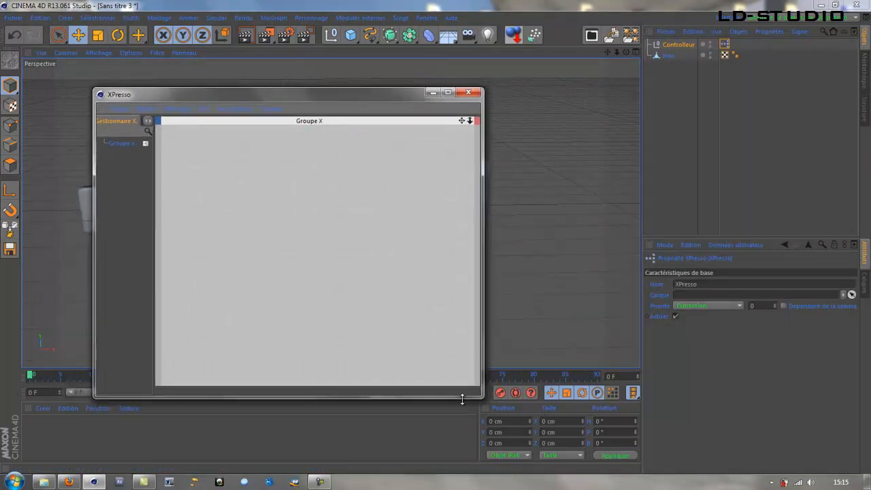
{"action": "left_click_drag", "start_coordinate": [462, 397], "coordinate": [461, 434]}
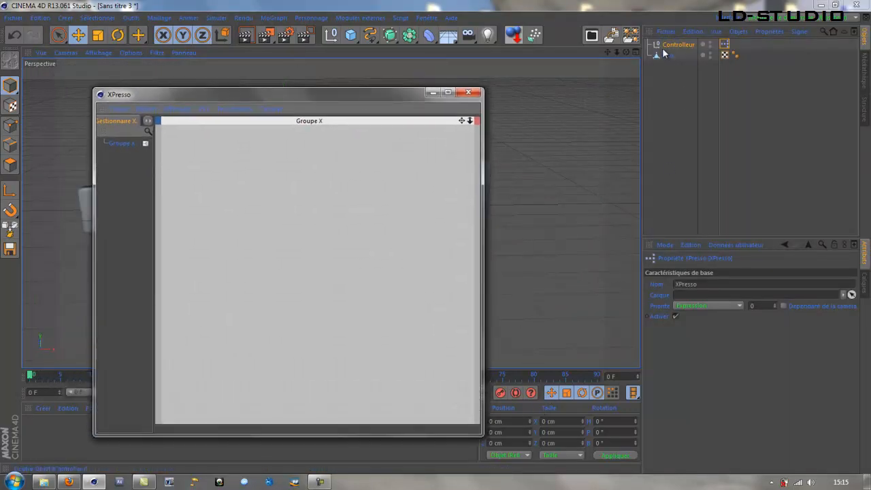
{"action": "left_click_drag", "start_coordinate": [675, 45], "coordinate": [202, 253]}
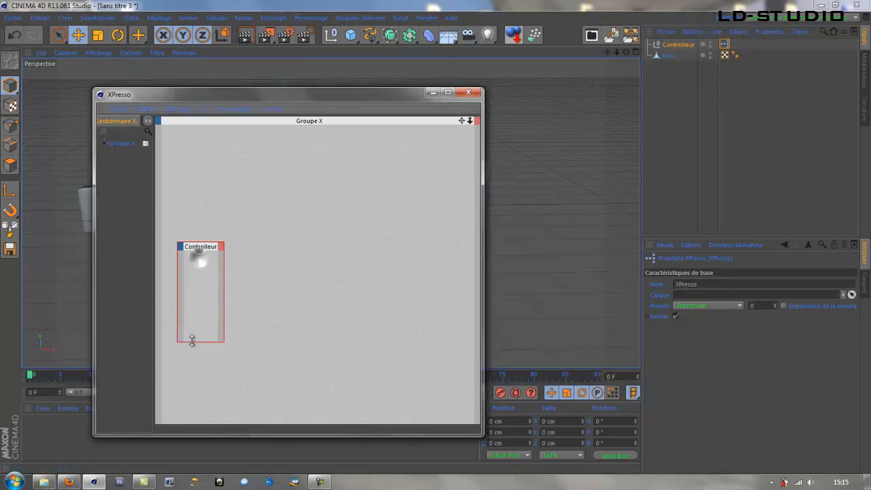
{"action": "left_click_drag", "start_coordinate": [668, 56], "coordinate": [374, 158]}
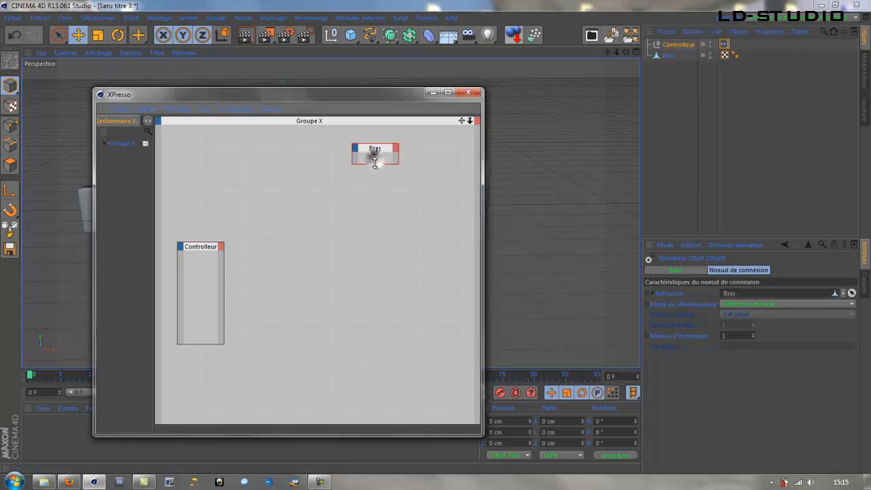
{"action": "left_click", "coordinate": [223, 280]}
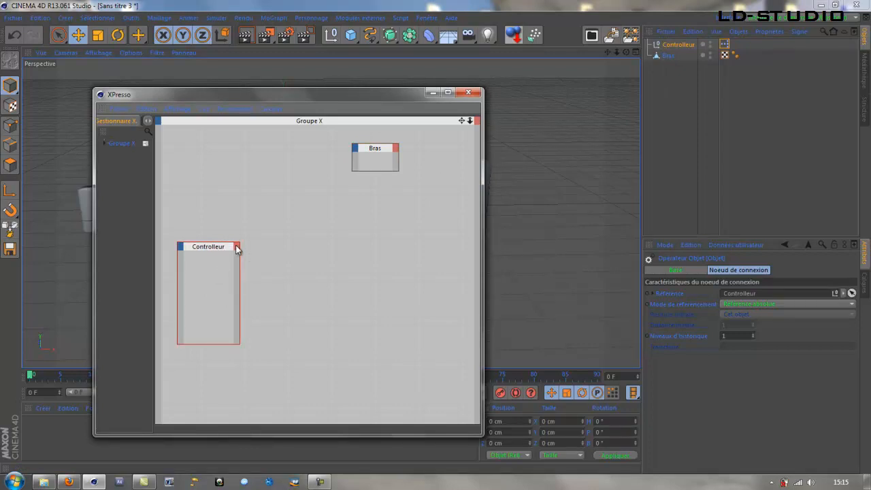
- Add an output port for the Bras user data to the Controlleur node
{"action": "left_click", "coordinate": [237, 248]}
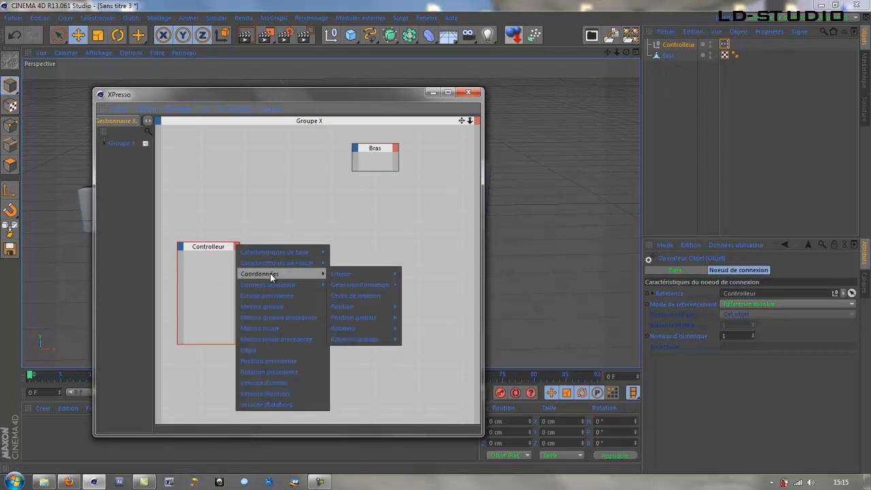
{"action": "mouse_move", "coordinate": [252, 286]}
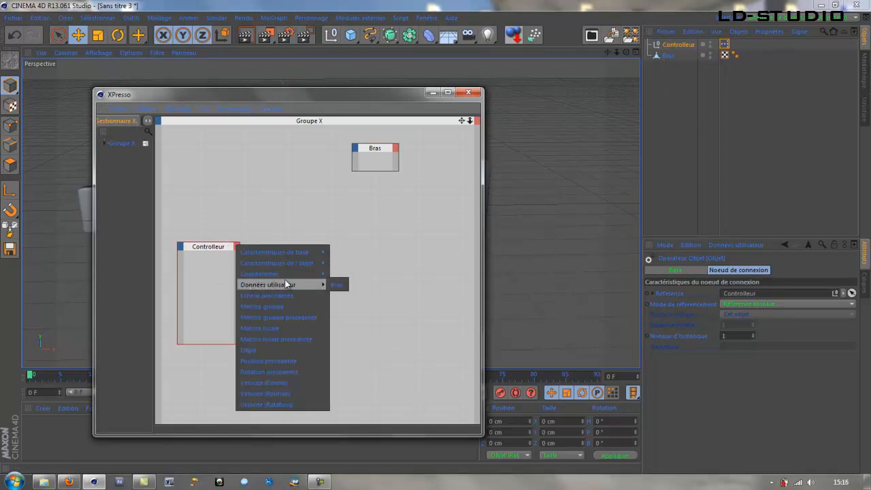
{"action": "left_click", "coordinate": [336, 284]}
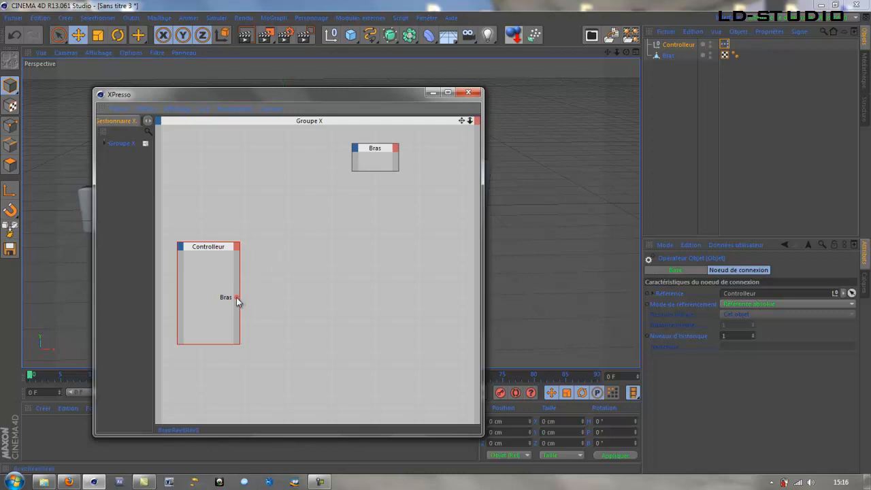
{"action": "left_click_drag", "start_coordinate": [236, 297], "coordinate": [355, 149]}
{"action": "left_click", "coordinate": [355, 150]}
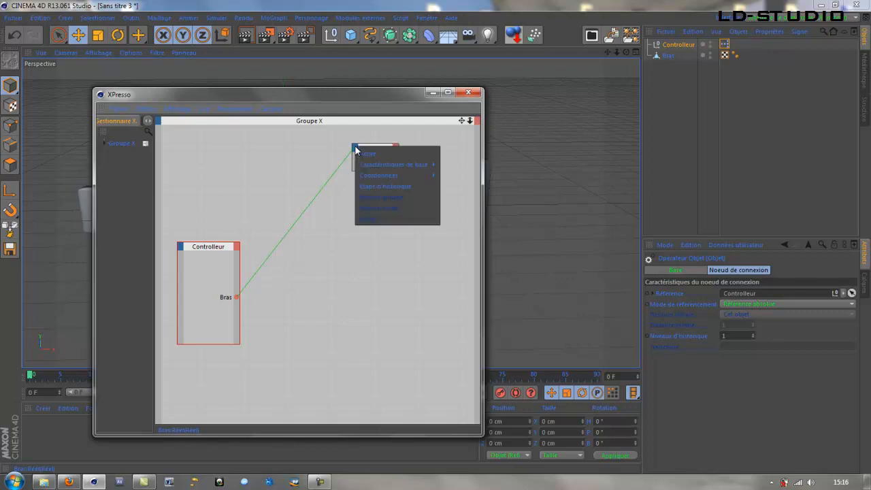
{"action": "mouse_move", "coordinate": [380, 174]}
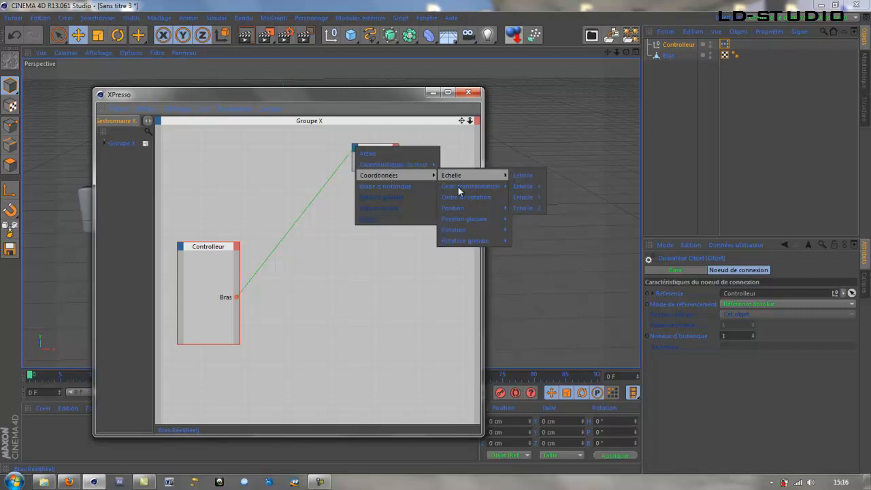
{"action": "left_click", "coordinate": [384, 90]}
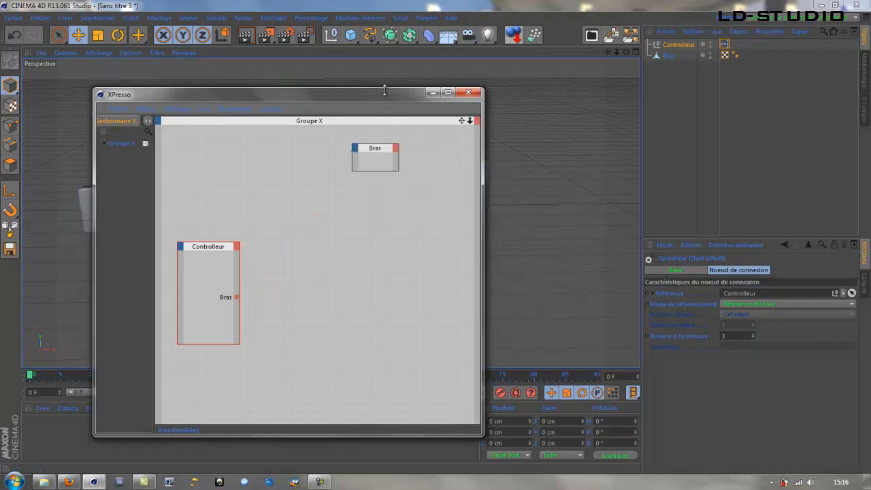
- Test-rotate the Bras object to about -41° in pitch through its coordinates, and reset the pitch to 0°
{"action": "left_click_drag", "start_coordinate": [403, 98], "coordinate": [392, 267]}
{"action": "left_click", "coordinate": [669, 55]}
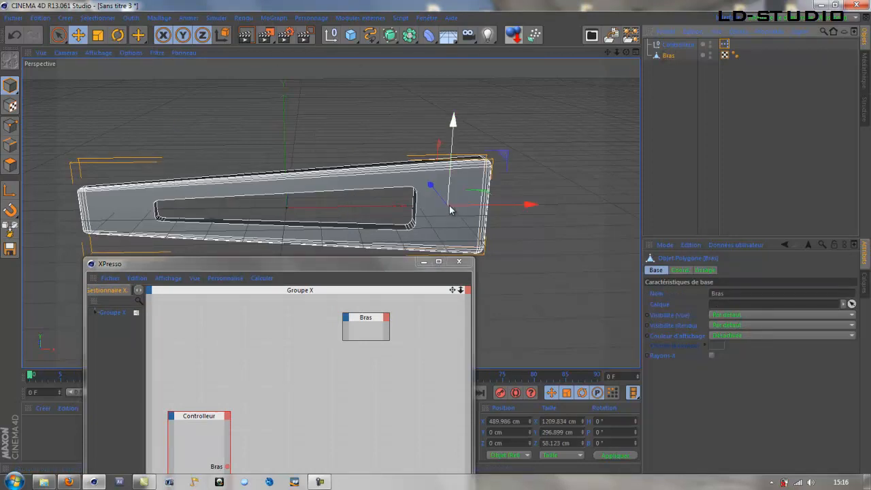
{"action": "left_click", "coordinate": [681, 270]}
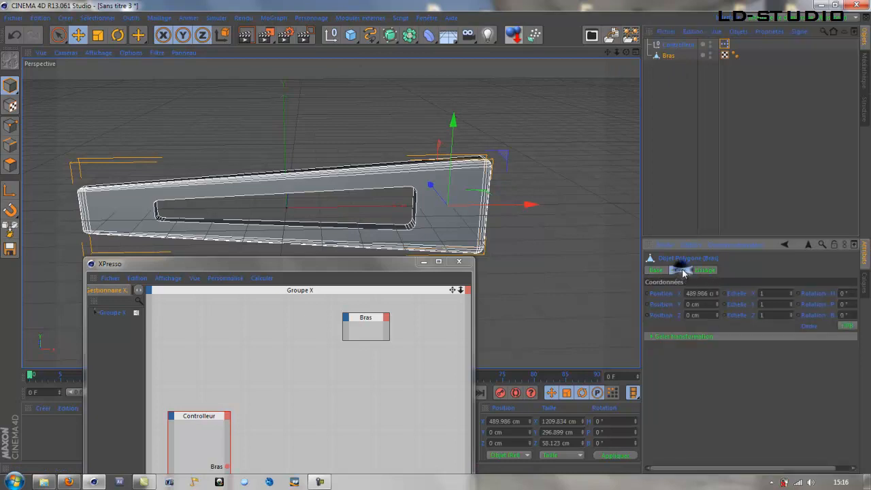
{"action": "left_click_drag", "start_coordinate": [709, 468], "coordinate": [719, 468]}
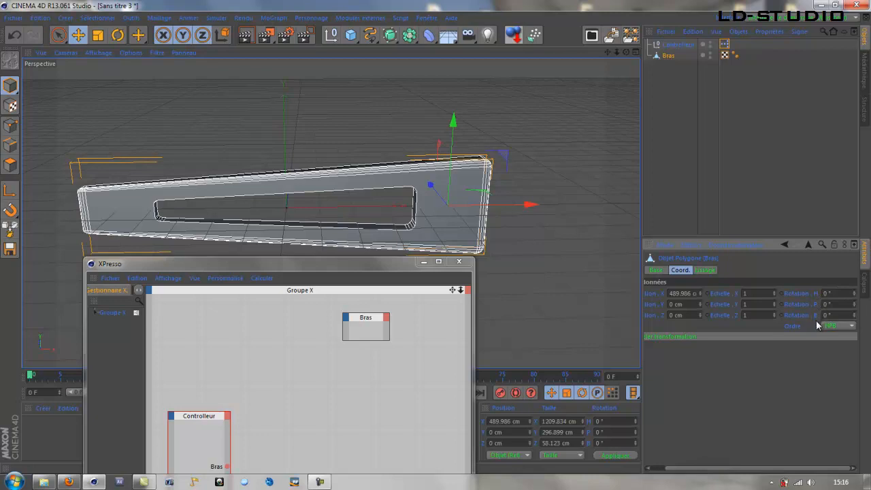
{"action": "mouse_move", "coordinate": [854, 320]}
{"action": "left_mouse_down"}
{"action": "mouse_move", "coordinate": [854, 299]}
{"action": "mouse_move", "coordinate": [855, 320]}
{"action": "left_mouse_up"}
{"action": "left_click_drag", "start_coordinate": [854, 318], "coordinate": [854, 321]}
{"action": "mouse_move", "coordinate": [854, 307]}
{"action": "left_mouse_down"}
{"action": "mouse_move", "coordinate": [855, 326]}
{"action": "mouse_move", "coordinate": [855, 299]}
{"action": "left_mouse_up"}
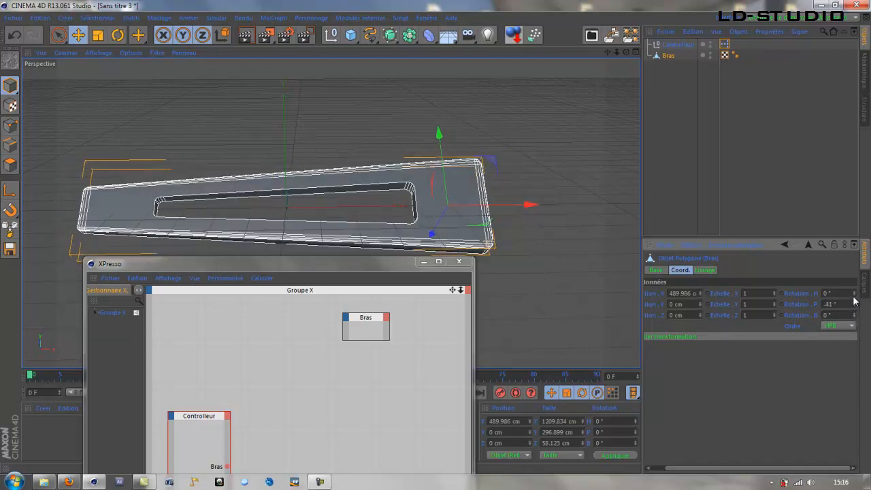
{"action": "type", "text": "0"}
{"action": "key", "text": "Return"}
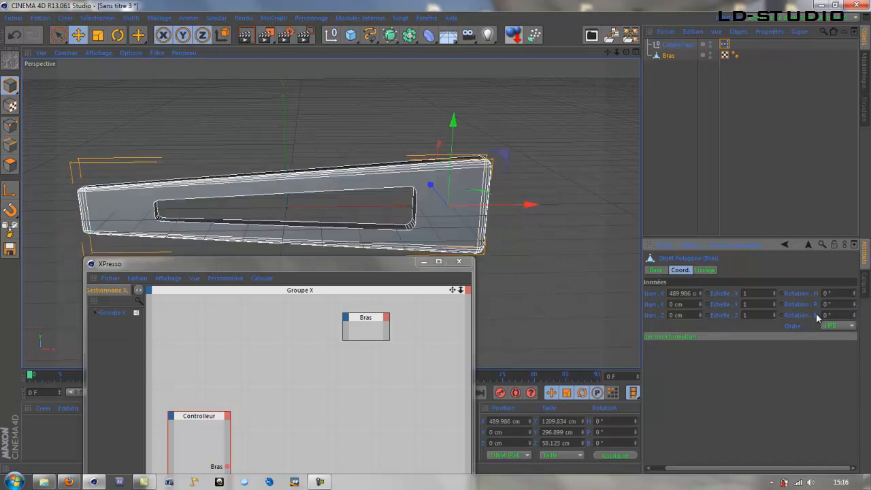
- Test-rotate the Bras object to about -10° in bank, and reset the bank to 0°
{"action": "left_click_drag", "start_coordinate": [854, 321], "coordinate": [854, 311]}
{"action": "double_click", "coordinate": [831, 314]}
{"action": "type", "text": "0"}
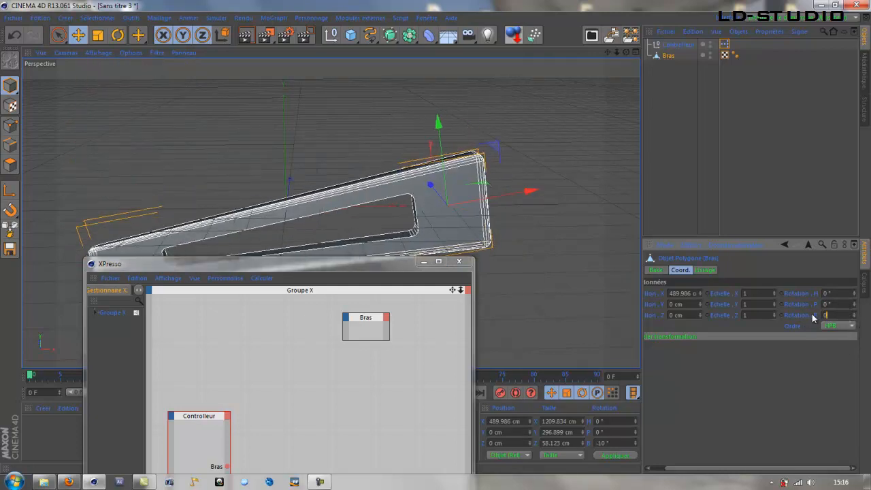
{"action": "key", "text": "Return"}
- Connect the Controlleur node's Bras output to a new Rotation . B input on the Bras node in the XPresso graph
{"action": "left_click_drag", "start_coordinate": [386, 268], "coordinate": [396, 99]}
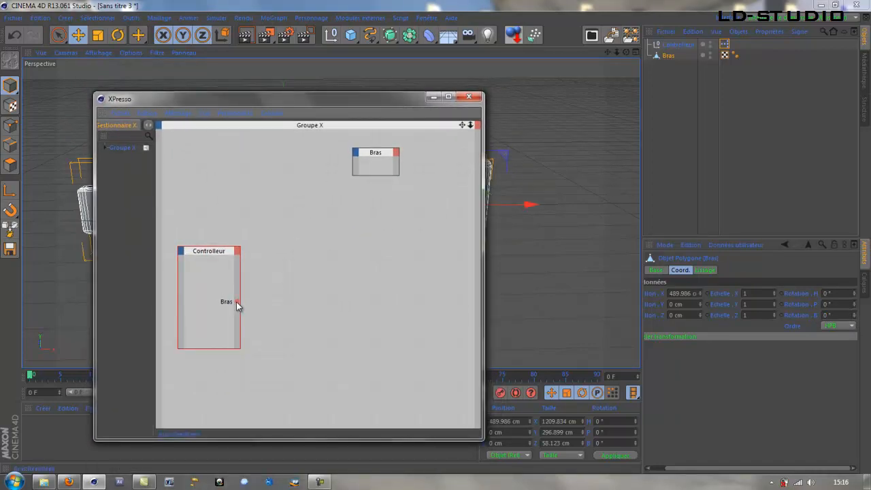
{"action": "left_click_drag", "start_coordinate": [236, 302], "coordinate": [354, 155]}
{"action": "left_click", "coordinate": [355, 155]}
{"action": "mouse_move", "coordinate": [378, 181]}
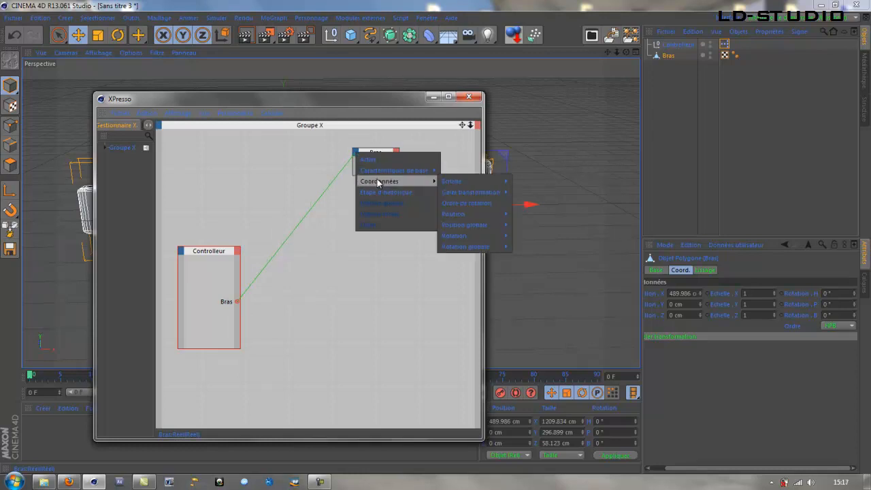
{"action": "mouse_move", "coordinate": [457, 237]}
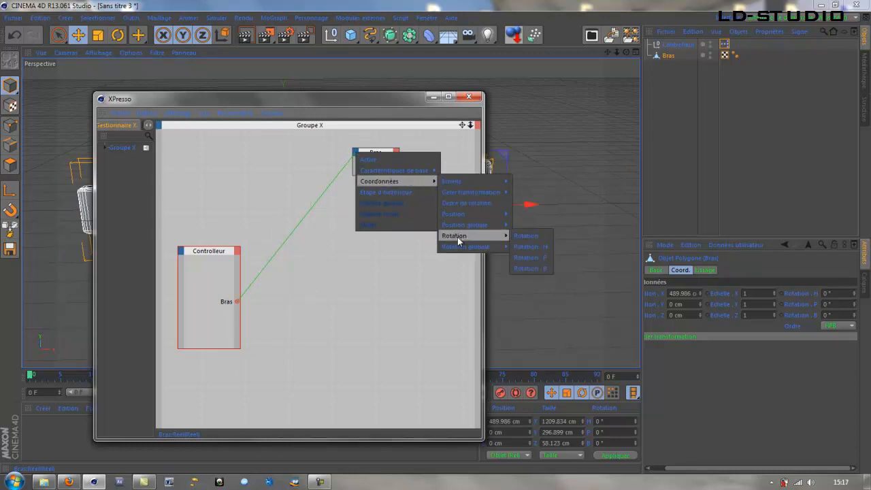
{"action": "left_click", "coordinate": [537, 268]}
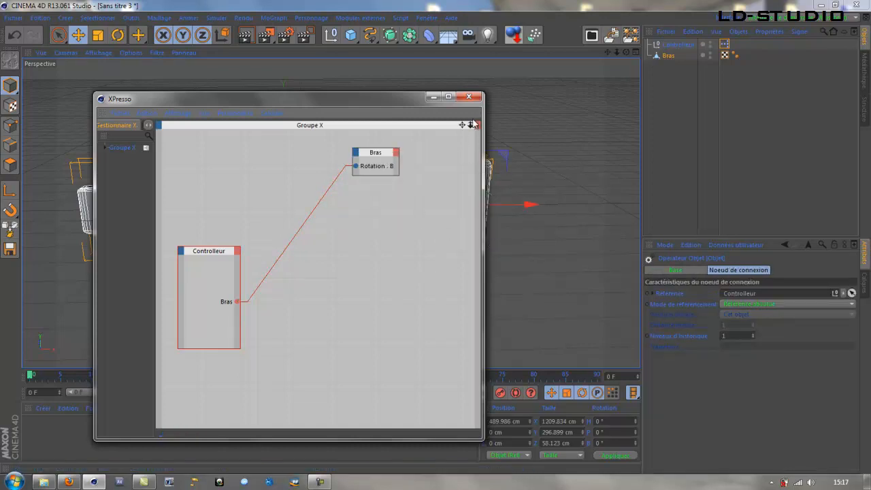
- Close the XPresso editor and test the Controlleur's Bras user data slider, returning it to 0°
{"action": "left_click", "coordinate": [468, 96]}
{"action": "left_click", "coordinate": [674, 45]}
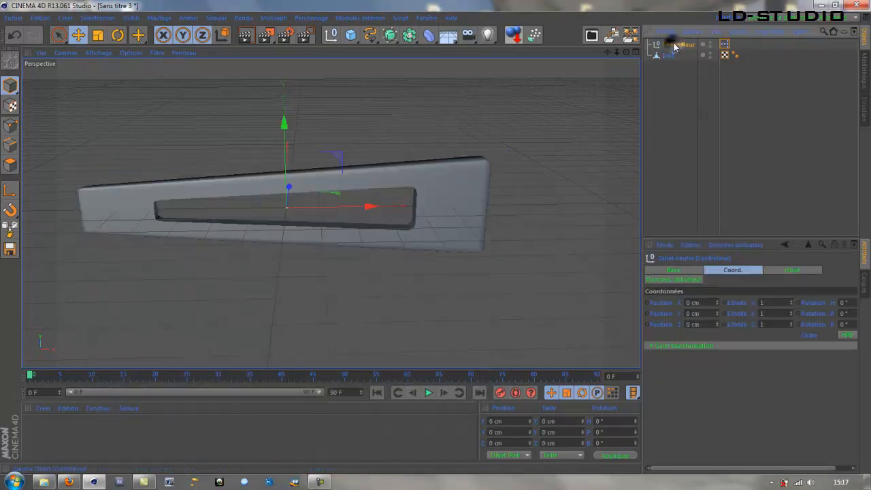
{"action": "left_click", "coordinate": [670, 279]}
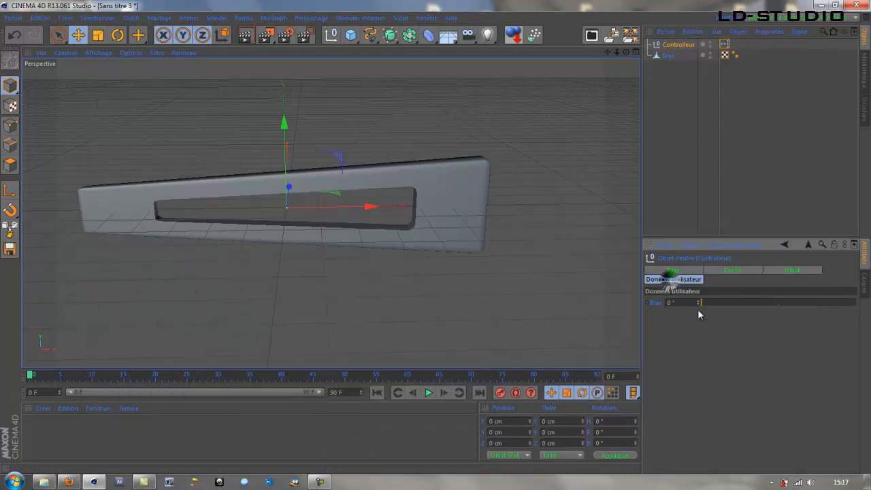
{"action": "left_click_drag", "start_coordinate": [705, 305], "coordinate": [678, 310]}
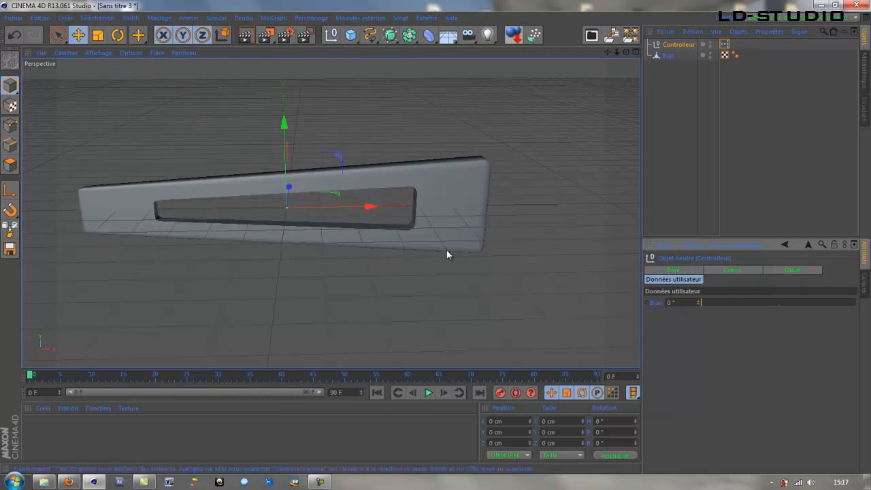
{"action": "scroll", "coordinate": [431, 252], "scroll_direction": "down", "scroll_amount": 2}
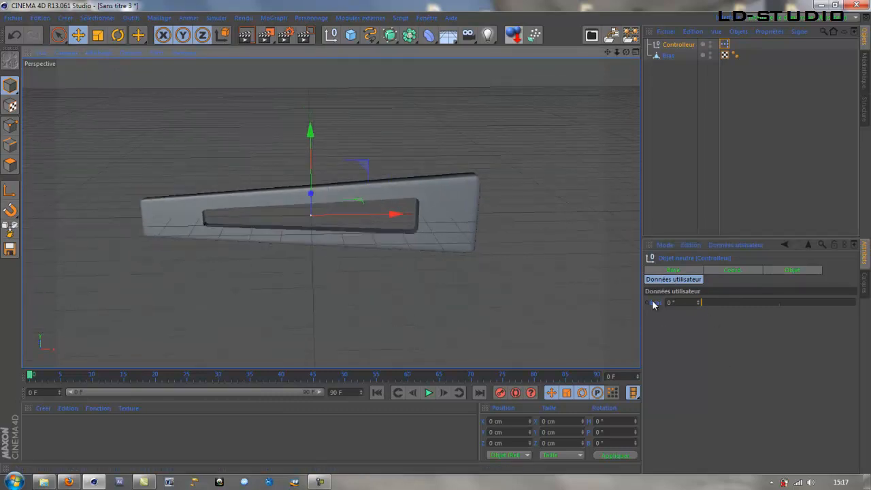
{"action": "mouse_move", "coordinate": [702, 305]}
{"action": "left_mouse_down"}
{"action": "mouse_move", "coordinate": [864, 313]}
{"action": "mouse_move", "coordinate": [702, 311]}
{"action": "left_mouse_up"}
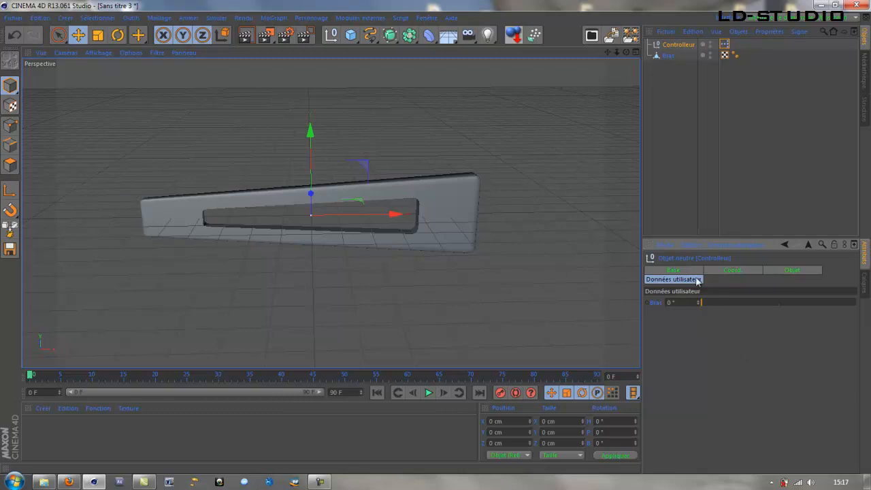
- Set the limits of the Controlleur's Bras user data to a minimum of -90° and a maximum of 90°
{"action": "left_click", "coordinate": [728, 246]}
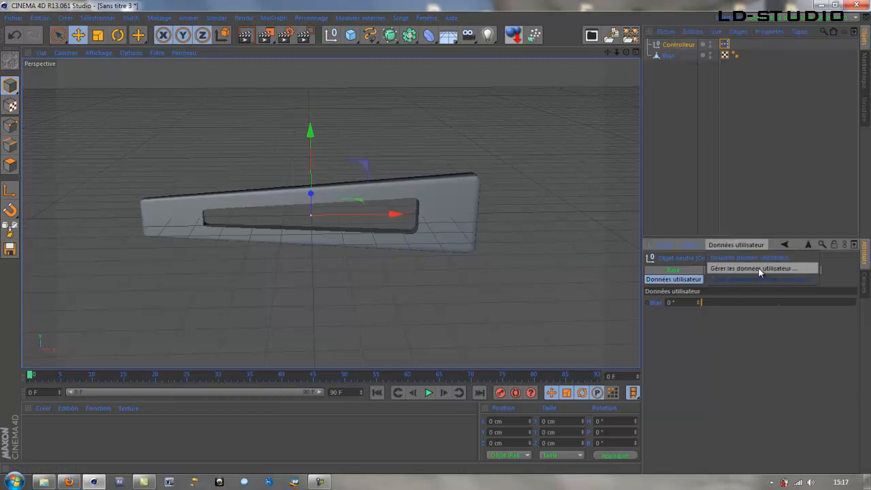
{"action": "left_click", "coordinate": [755, 268]}
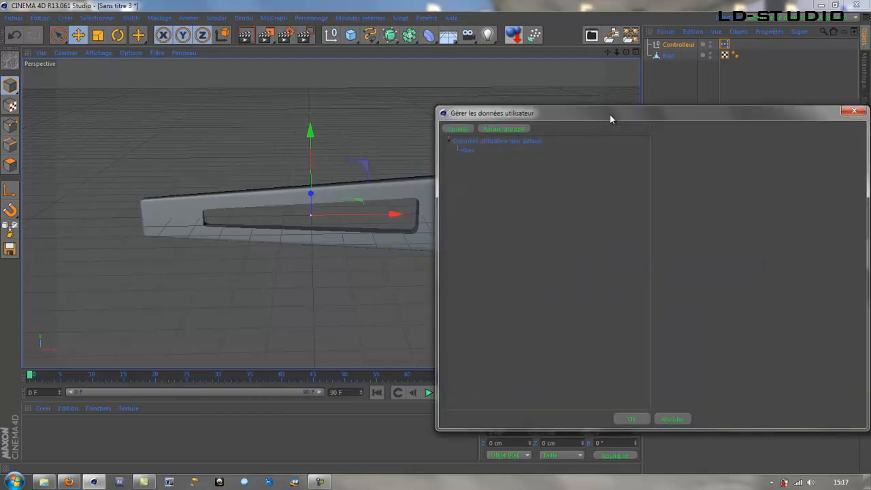
{"action": "left_click_drag", "start_coordinate": [610, 116], "coordinate": [284, 125]}
{"action": "left_click", "coordinate": [181, 152]}
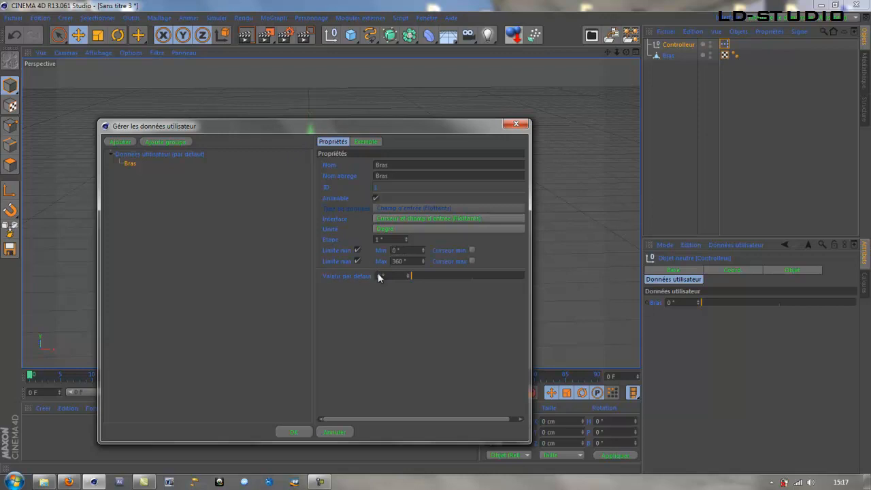
{"action": "left_click", "coordinate": [409, 274]}
{"action": "left_click_drag", "start_coordinate": [384, 127], "coordinate": [408, 134]}
{"action": "left_click", "coordinate": [373, 260]}
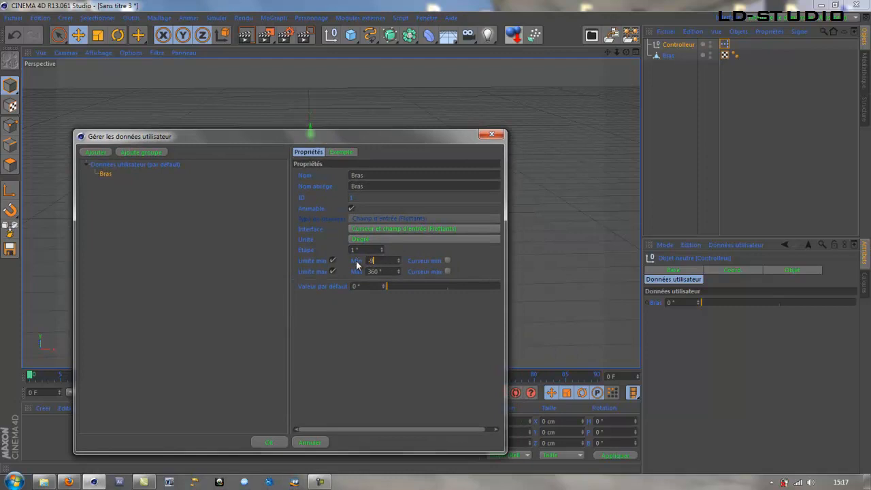
{"action": "type", "text": "-90"}
{"action": "left_click", "coordinate": [400, 332]}
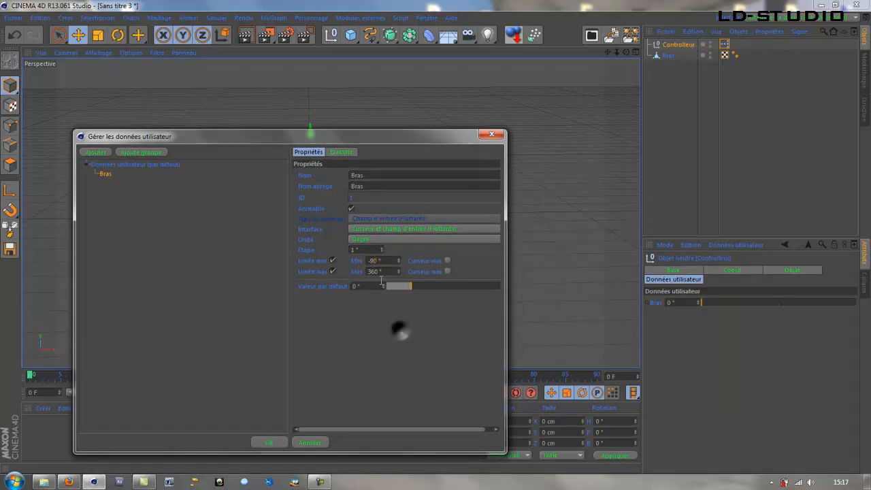
{"action": "left_click", "coordinate": [376, 271]}
{"action": "type", "text": "90"}
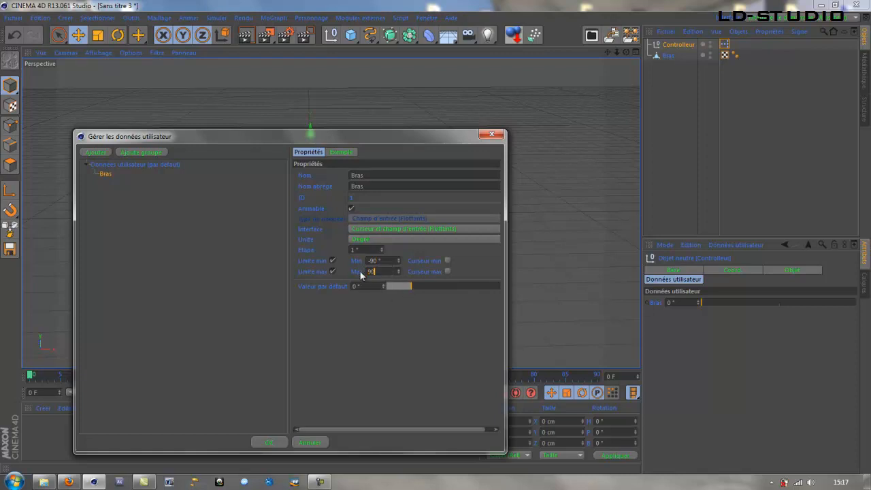
{"action": "key", "text": "Return"}
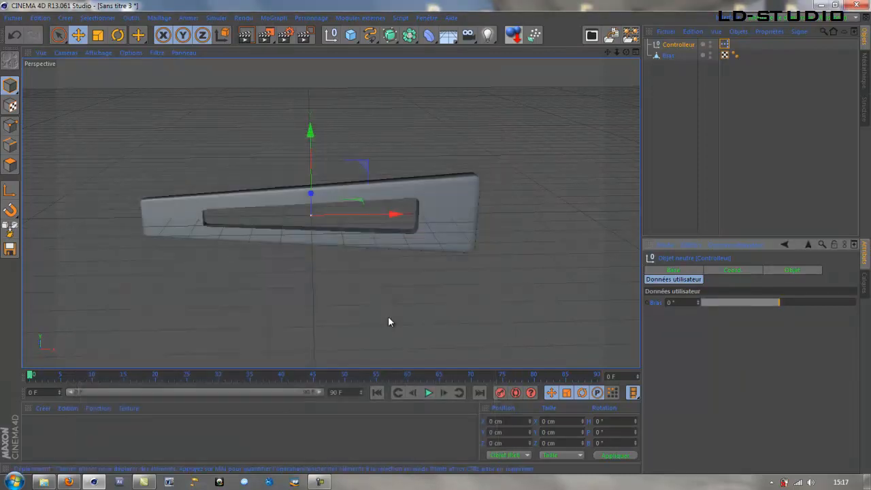
- Set the Bras user data's default value to about -1°, and test the Bras slider, returning it to 0°
{"action": "left_click", "coordinate": [741, 245]}
{"action": "left_click", "coordinate": [738, 265]}
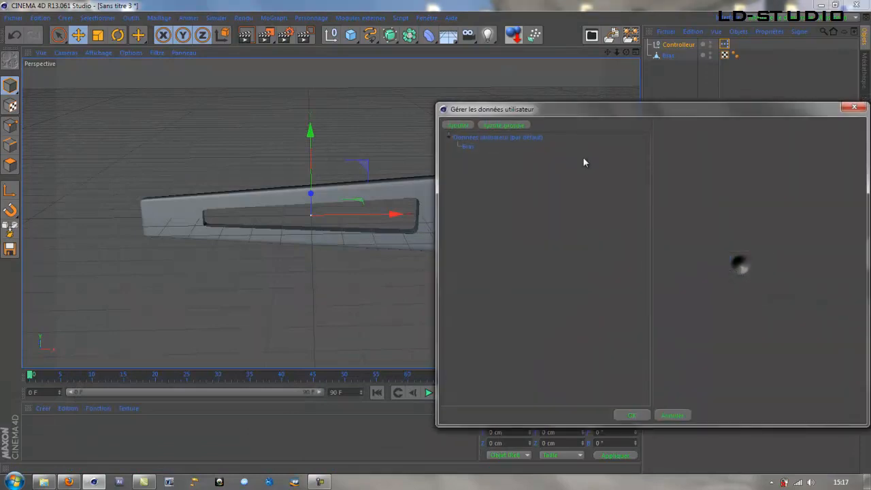
{"action": "left_click", "coordinate": [468, 147]}
{"action": "left_click_drag", "start_coordinate": [590, 117], "coordinate": [247, 132]}
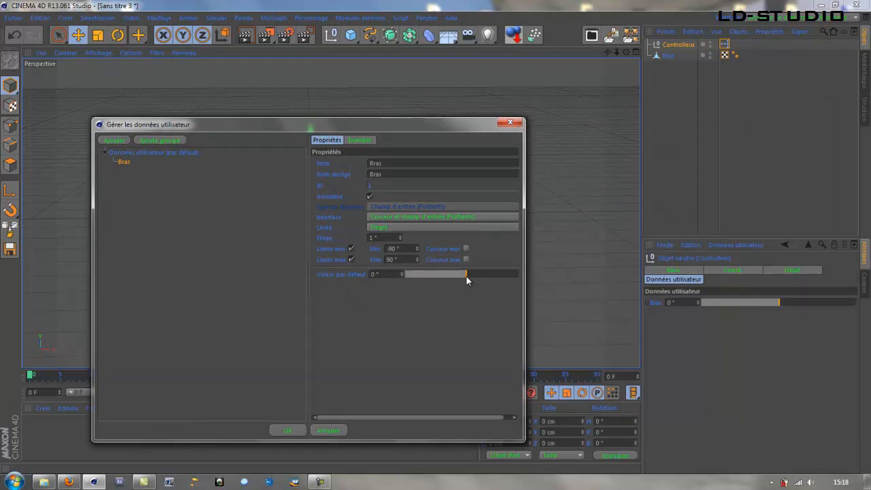
{"action": "left_click_drag", "start_coordinate": [412, 127], "coordinate": [409, 252]}
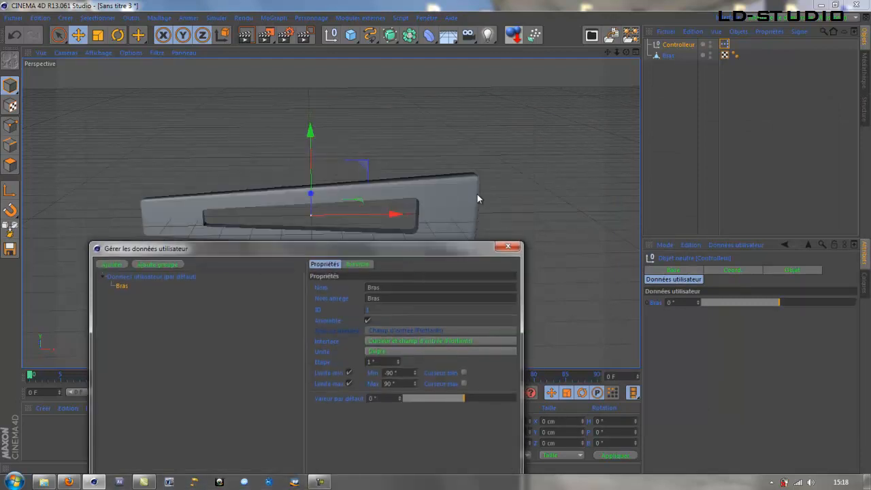
{"action": "left_click_drag", "start_coordinate": [462, 401], "coordinate": [403, 402]}
{"action": "mouse_move", "coordinate": [464, 400]}
{"action": "left_mouse_down"}
{"action": "mouse_move", "coordinate": [508, 401]}
{"action": "mouse_move", "coordinate": [463, 406]}
{"action": "left_mouse_up"}
{"action": "left_click_drag", "start_coordinate": [500, 248], "coordinate": [498, 148]}
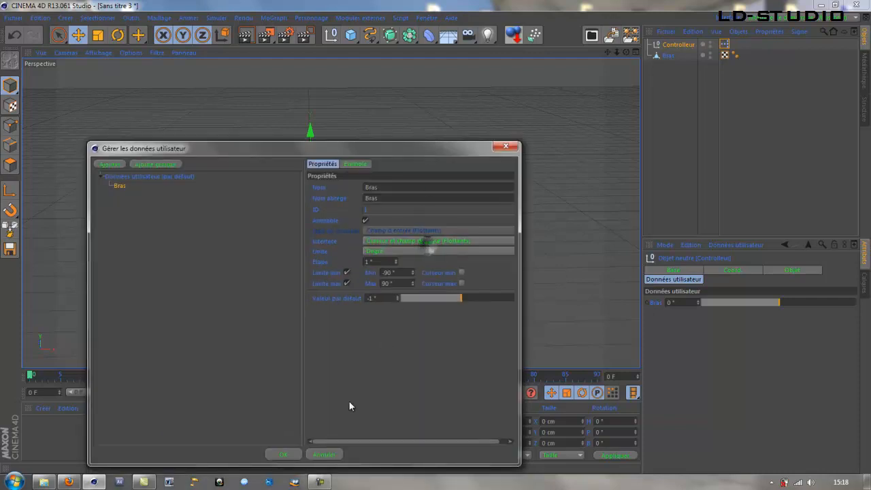
{"action": "left_click", "coordinate": [282, 455]}
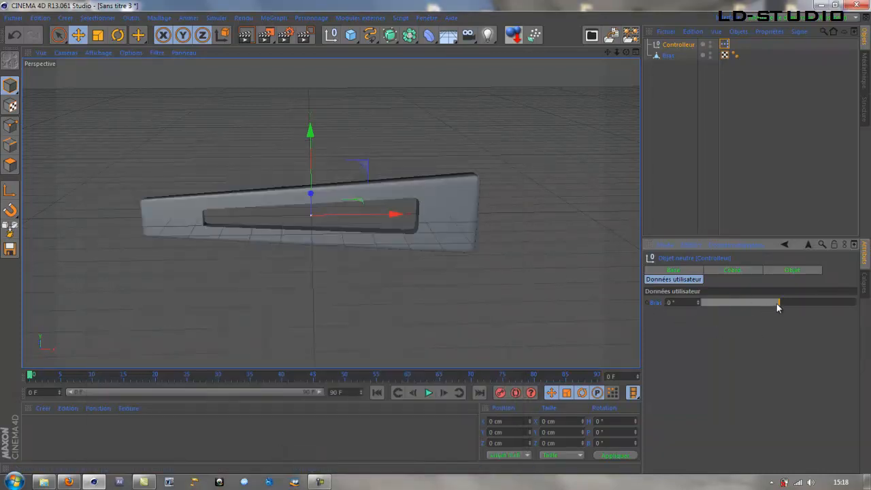
{"action": "mouse_move", "coordinate": [778, 304]}
{"action": "left_mouse_down"}
{"action": "mouse_move", "coordinate": [701, 304]}
{"action": "mouse_move", "coordinate": [864, 313]}
{"action": "mouse_move", "coordinate": [701, 319]}
{"action": "mouse_move", "coordinate": [779, 313]}
{"action": "left_mouse_up"}
- Duplicate the Bras object and place the copy below Bras in the object hierarchy
{"action": "left_click", "coordinate": [667, 56]}
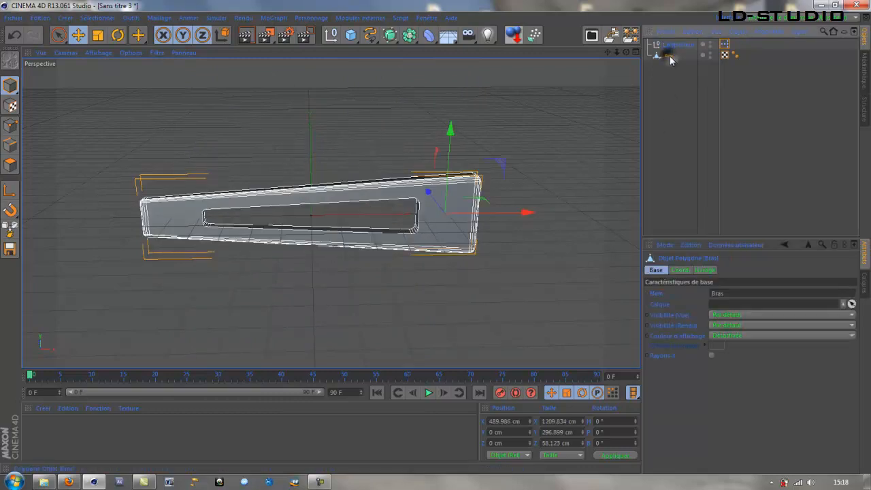
{"action": "left_click", "coordinate": [682, 84]}
{"action": "left_click", "coordinate": [668, 58]}
{"action": "key", "text": "ctrl+c"}
{"action": "key", "text": "ctrl+v"}
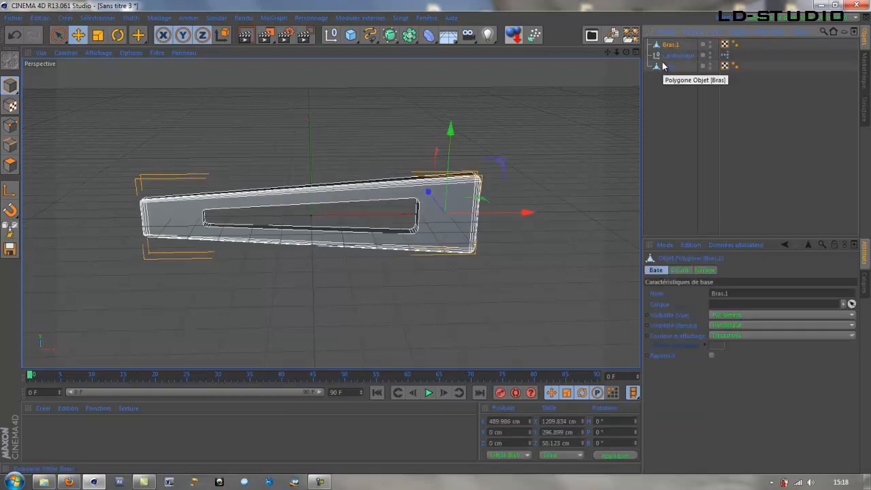
{"action": "left_click_drag", "start_coordinate": [669, 44], "coordinate": [664, 75]}
- Move the duplicated arm to about -552 cm in X and -44 cm in Z, beside the narrow end of Bras
{"action": "left_click_drag", "start_coordinate": [530, 219], "coordinate": [248, 267]}
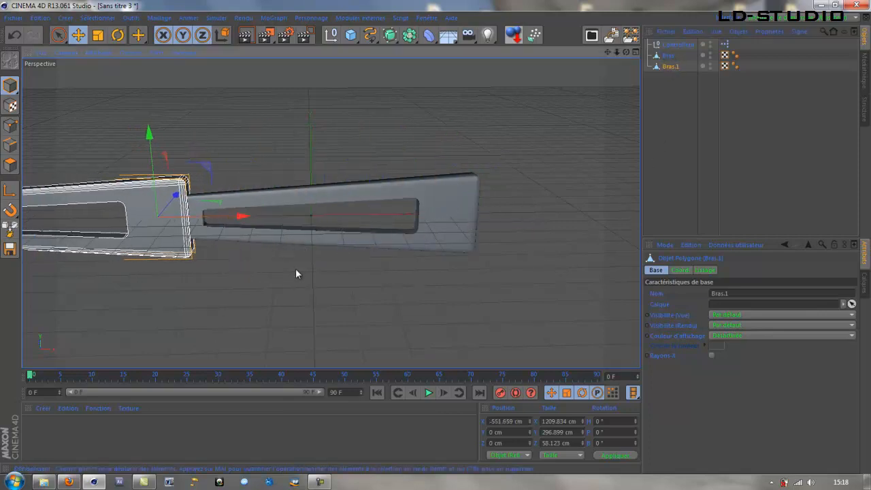
{"action": "left_click_drag", "start_coordinate": [326, 265], "coordinate": [167, 293], "text": "alt"}
{"action": "left_click_drag", "start_coordinate": [368, 140], "coordinate": [357, 142]}
{"action": "scroll", "coordinate": [293, 98], "scroll_direction": "up", "scroll_amount": 3}
{"action": "left_click_drag", "start_coordinate": [294, 101], "coordinate": [265, 231], "text": "alt"}
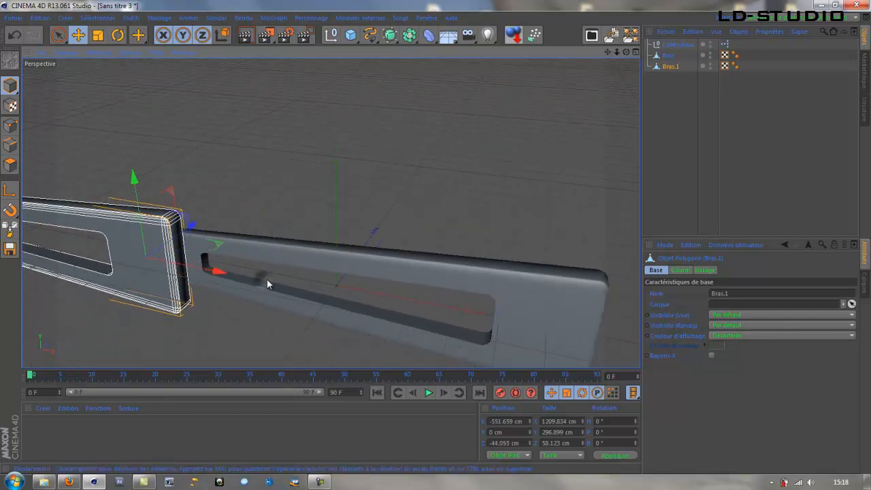
{"action": "left_click_drag", "start_coordinate": [267, 278], "coordinate": [455, 269], "text": "alt"}
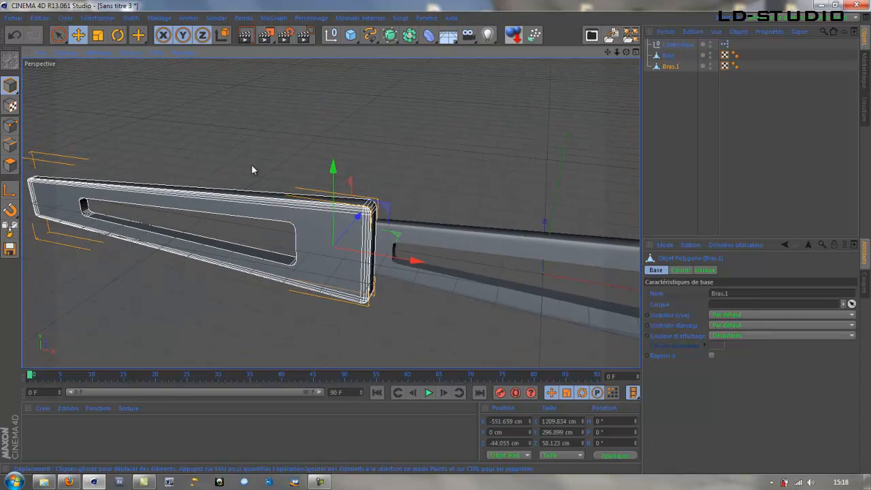
- Scale the Bras.1 arm to about 212 cm in Y and shift it along X to about -511 cm
{"action": "left_click", "coordinate": [98, 36]}
{"action": "left_click_drag", "start_coordinate": [334, 167], "coordinate": [332, 194]}
{"action": "left_click_drag", "start_coordinate": [493, 309], "coordinate": [417, 326], "text": "alt"}
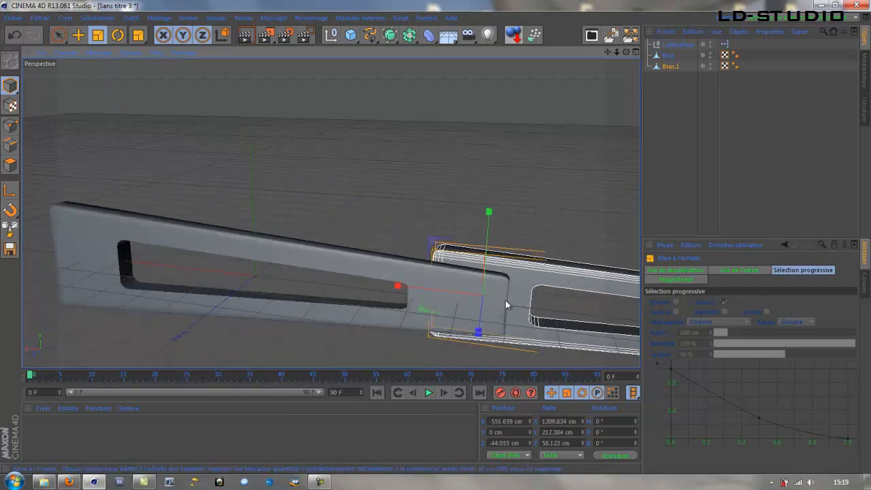
{"action": "left_click", "coordinate": [78, 35]}
{"action": "left_click_drag", "start_coordinate": [398, 289], "coordinate": [379, 289]}
{"action": "left_click_drag", "start_coordinate": [381, 323], "coordinate": [418, 307], "text": "alt"}
{"action": "left_click", "coordinate": [665, 67]}
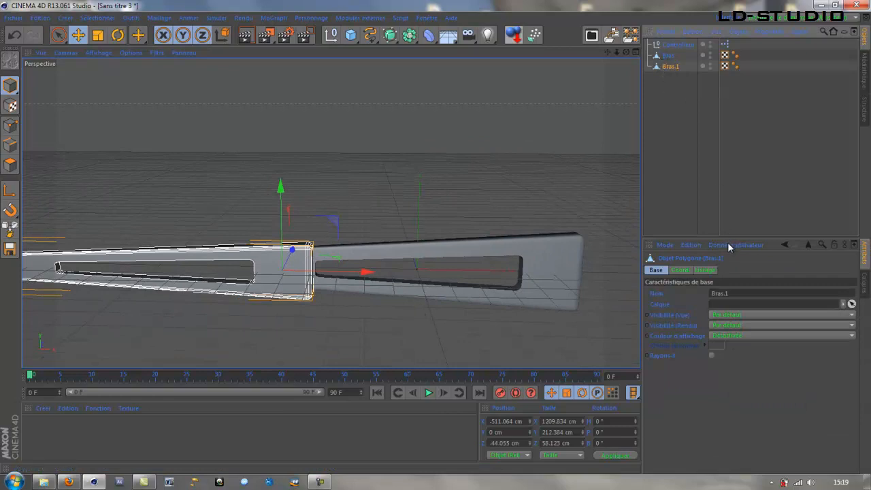
- Add a new user data entry named Bras 1 to the Controlleur null
{"action": "left_click", "coordinate": [677, 45]}
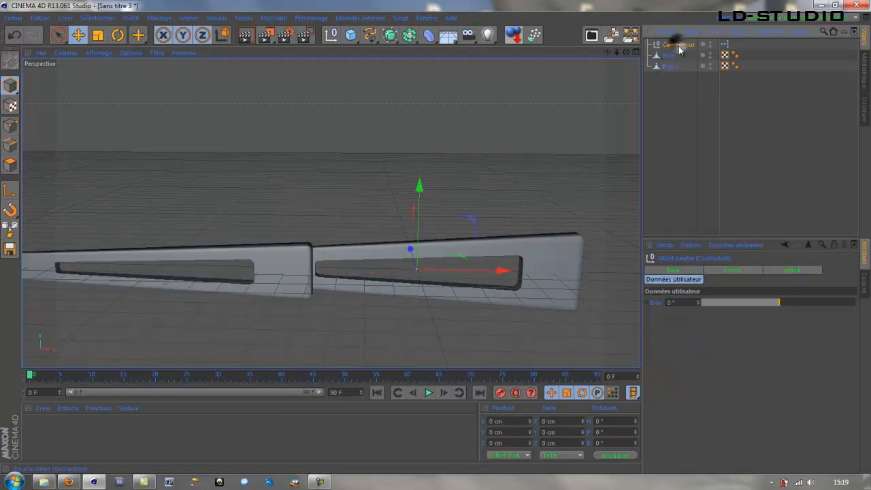
{"action": "left_click", "coordinate": [733, 244]}
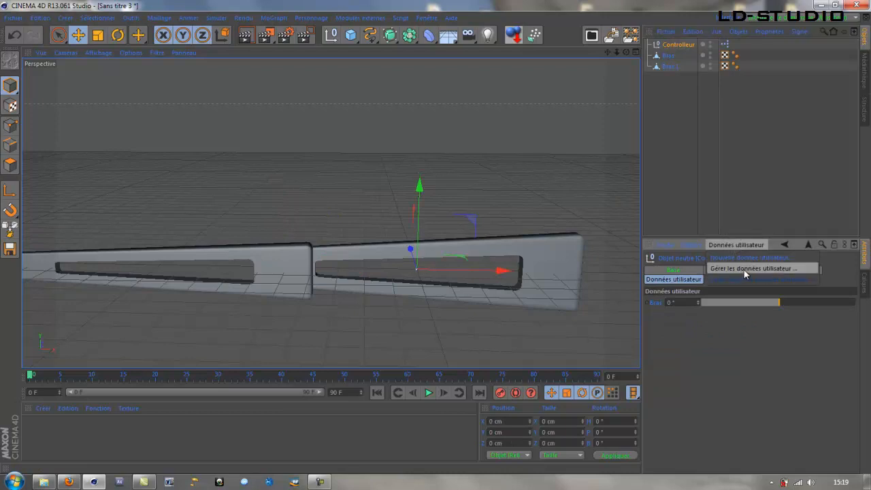
{"action": "left_click", "coordinate": [743, 269]}
{"action": "left_click_drag", "start_coordinate": [612, 118], "coordinate": [342, 131]}
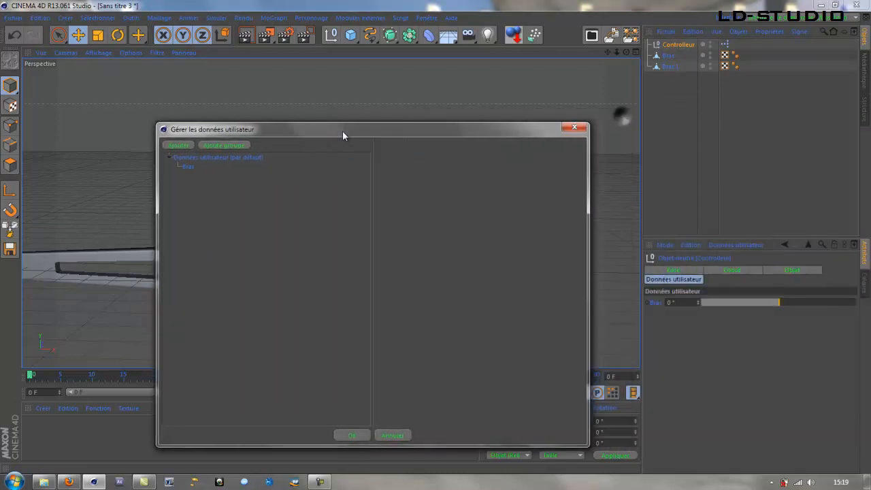
{"action": "left_click", "coordinate": [177, 145]}
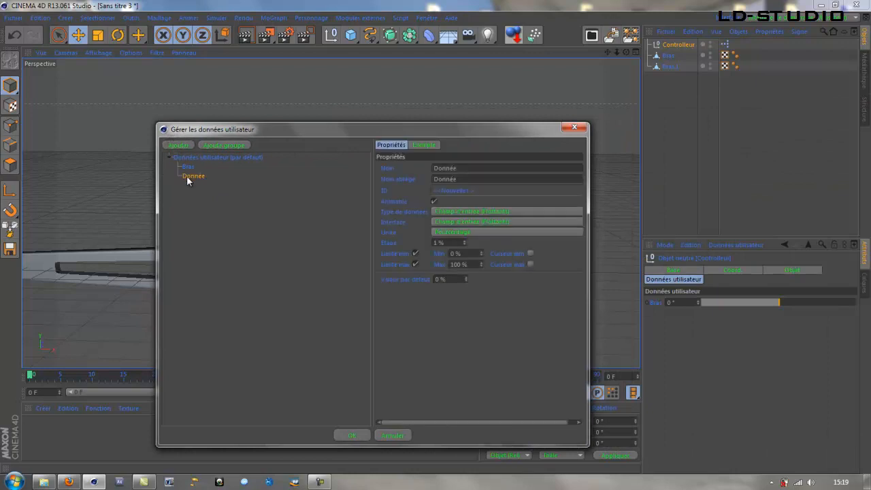
{"action": "double_click", "coordinate": [459, 168]}
{"action": "type", "text": "Bras 1"}
- Set the Bras 1 user data's interface to Curseur et champ d'entrée (Flottants) and its unit to Degré
{"action": "left_click", "coordinate": [440, 222]}
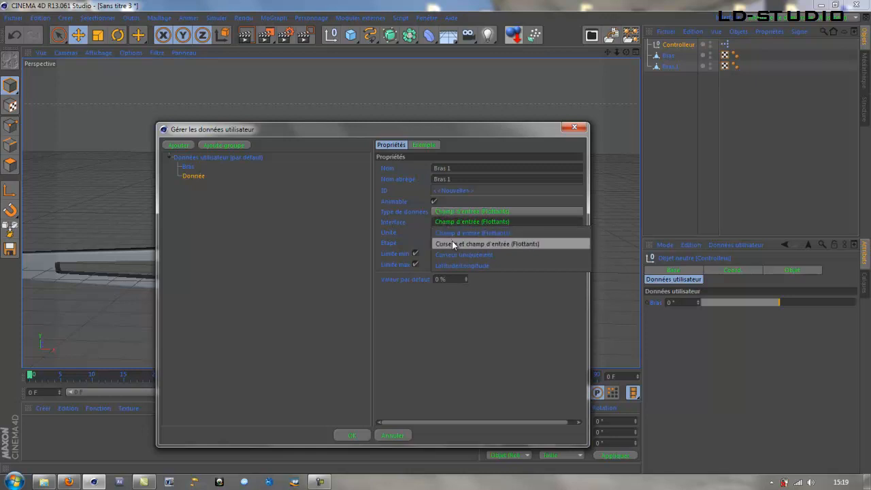
{"action": "left_click", "coordinate": [452, 244]}
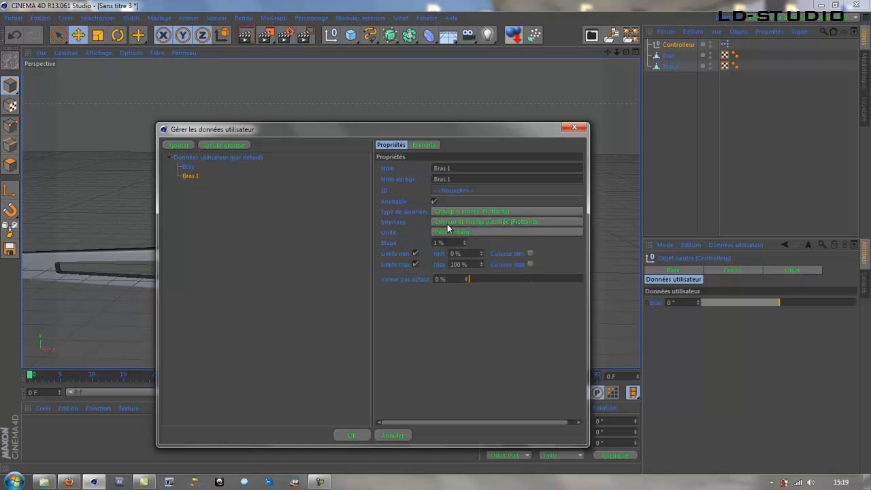
{"action": "left_click", "coordinate": [460, 232]}
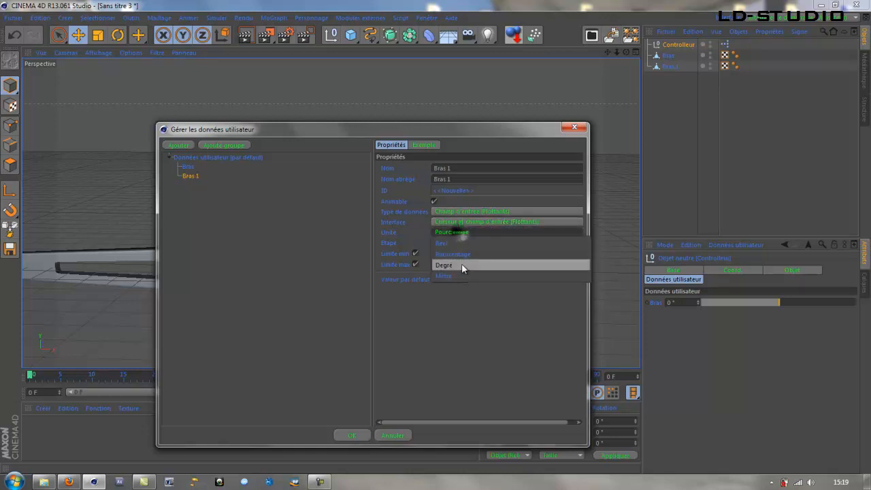
{"action": "left_click", "coordinate": [461, 263]}
{"action": "left_click_drag", "start_coordinate": [493, 124], "coordinate": [473, 115]}
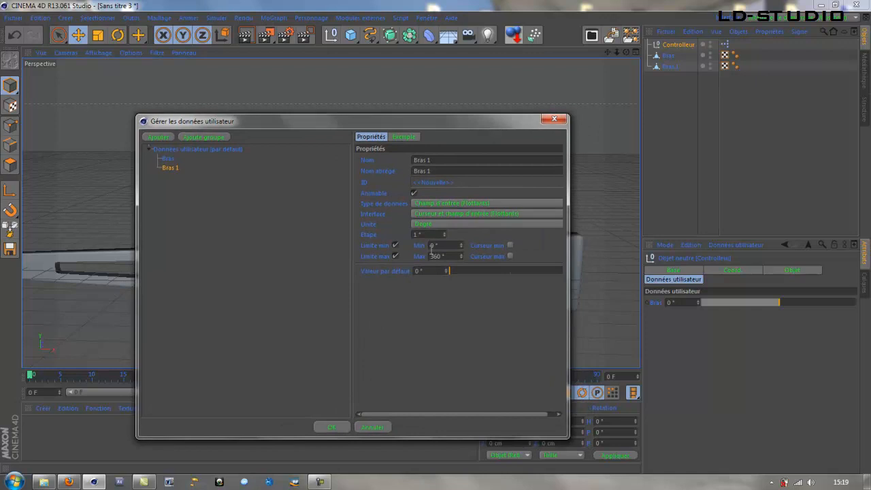
{"action": "left_click", "coordinate": [329, 427]}
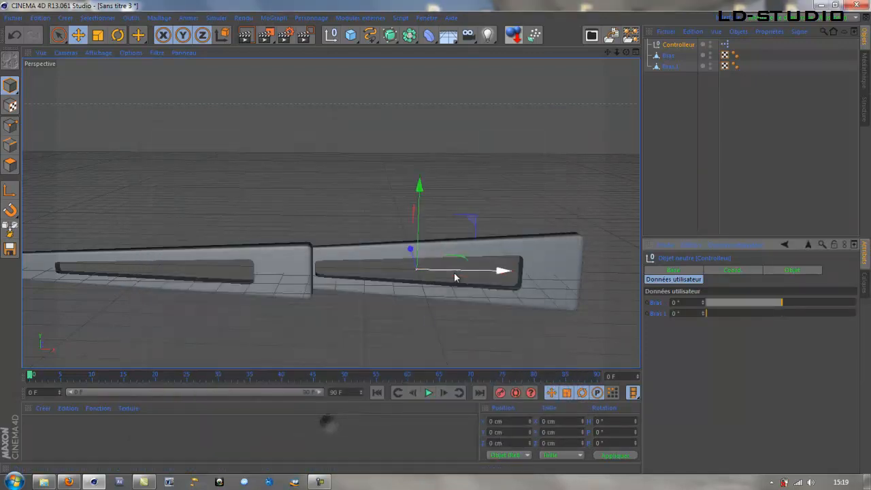
- Test the Bras 1 slider, leaving it at about 19°, and open the Controlleur's XPresso graph
{"action": "left_click_drag", "start_coordinate": [711, 313], "coordinate": [763, 321]}
{"action": "left_click_drag", "start_coordinate": [695, 323], "coordinate": [685, 329]}
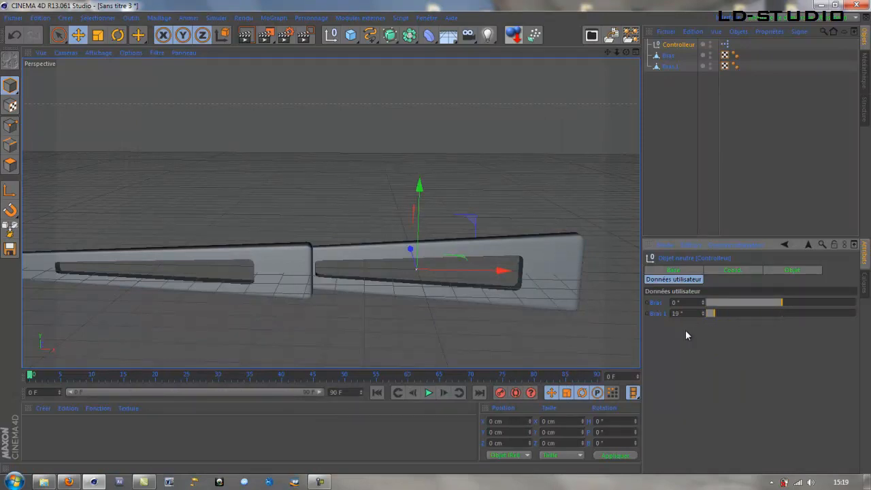
{"action": "double_click", "coordinate": [724, 45]}
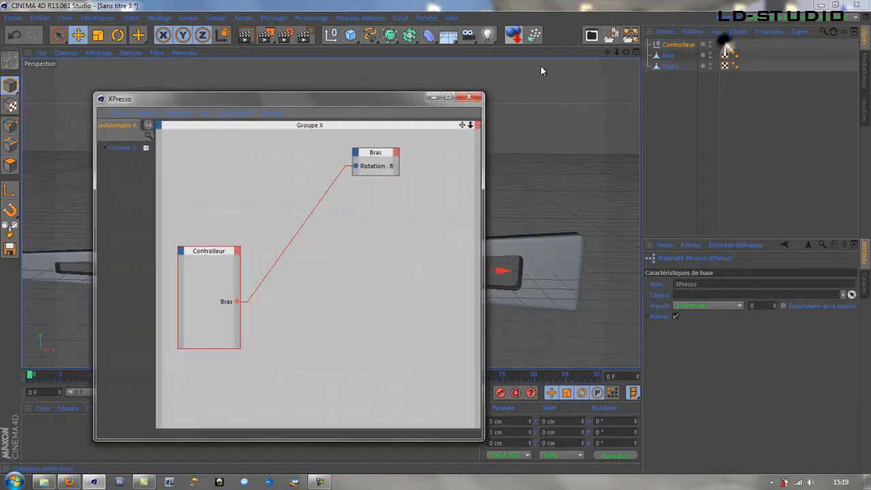
- Add the Bras.1 object as a node in the XPresso graph and give the Controlleur node a Bras 1 user data output
{"action": "mouse_move", "coordinate": [383, 98]}
{"action": "left_mouse_down"}
{"action": "mouse_move", "coordinate": [376, 90]}
{"action": "mouse_move", "coordinate": [388, 89]}
{"action": "left_mouse_up"}
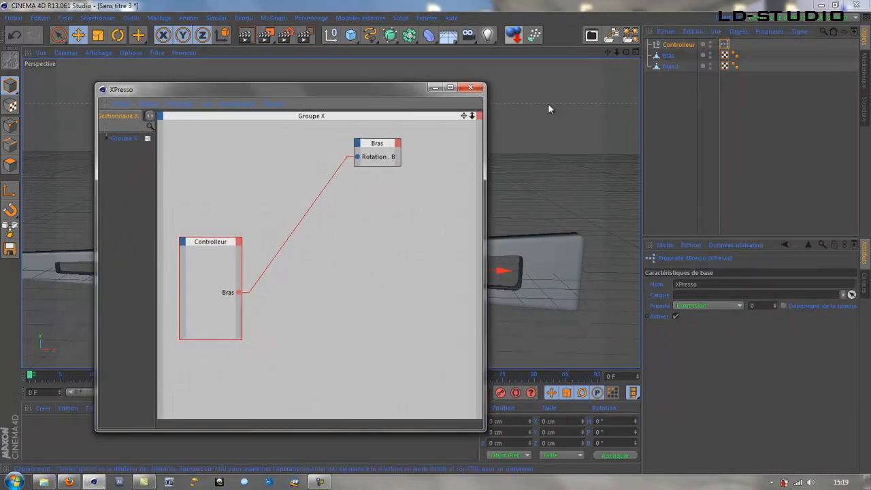
{"action": "left_click", "coordinate": [669, 66]}
{"action": "left_click_drag", "start_coordinate": [385, 219], "coordinate": [379, 241]}
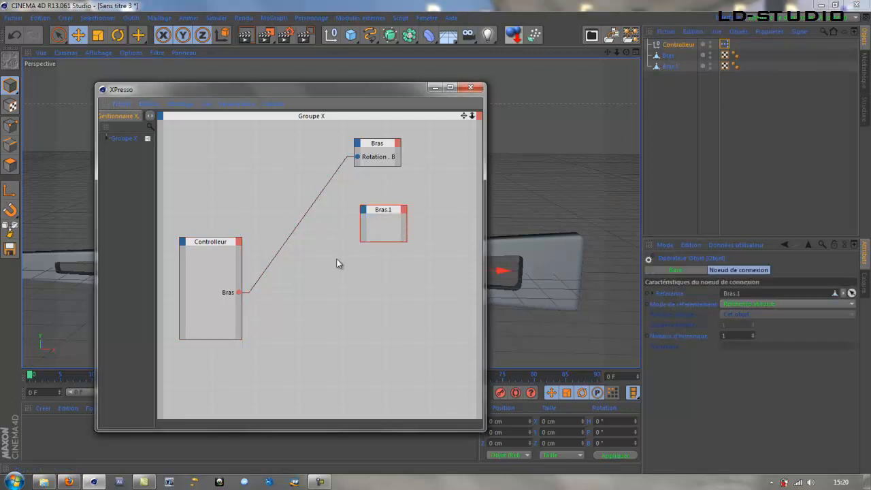
{"action": "left_click", "coordinate": [238, 242]}
{"action": "mouse_move", "coordinate": [262, 258]}
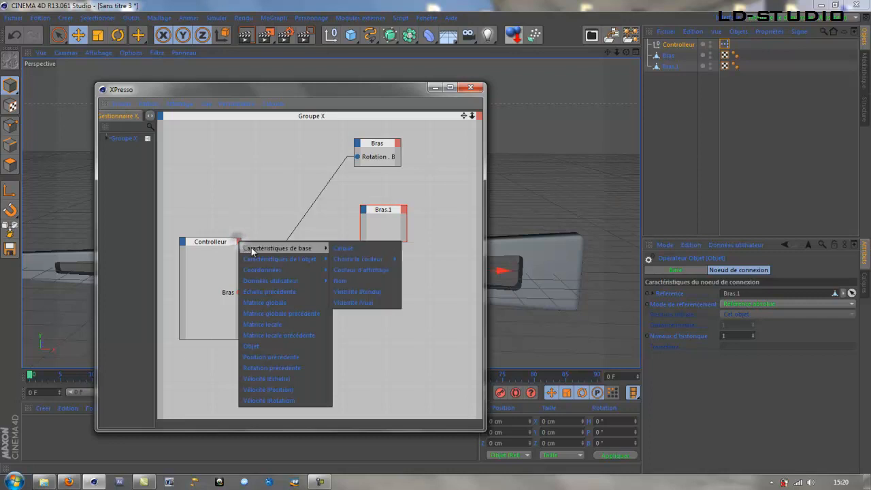
{"action": "mouse_move", "coordinate": [264, 279]}
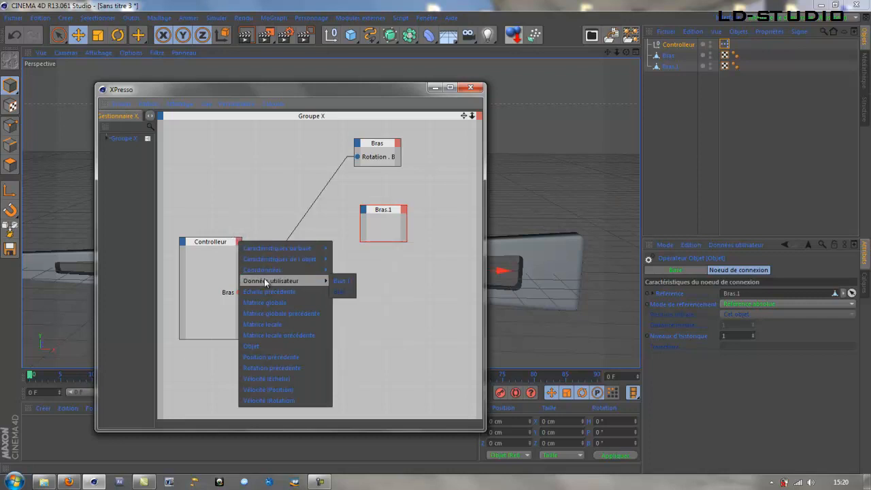
{"action": "left_click", "coordinate": [338, 280]}
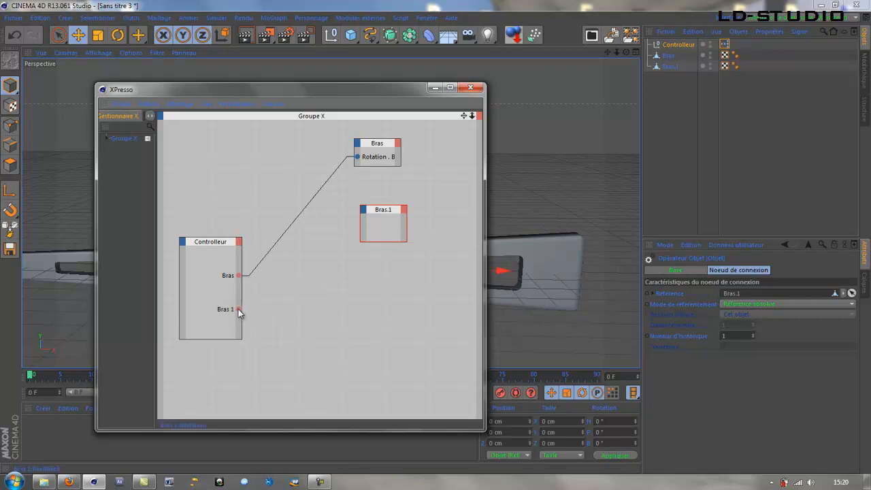
- Connect the Controlleur's Bras 1 output to the Rotation . B input of the Bras.1 node and close the XPresso editor
{"action": "left_click_drag", "start_coordinate": [239, 309], "coordinate": [364, 210]}
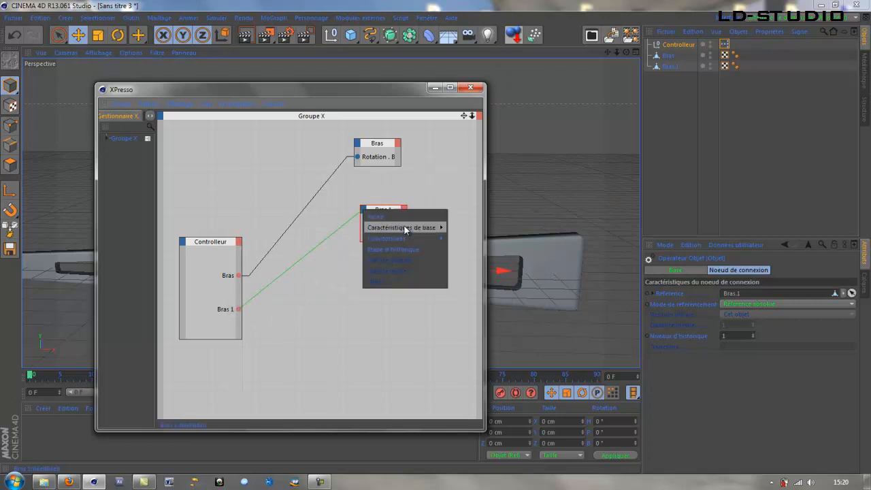
{"action": "mouse_move", "coordinate": [394, 240]}
{"action": "mouse_move", "coordinate": [475, 293]}
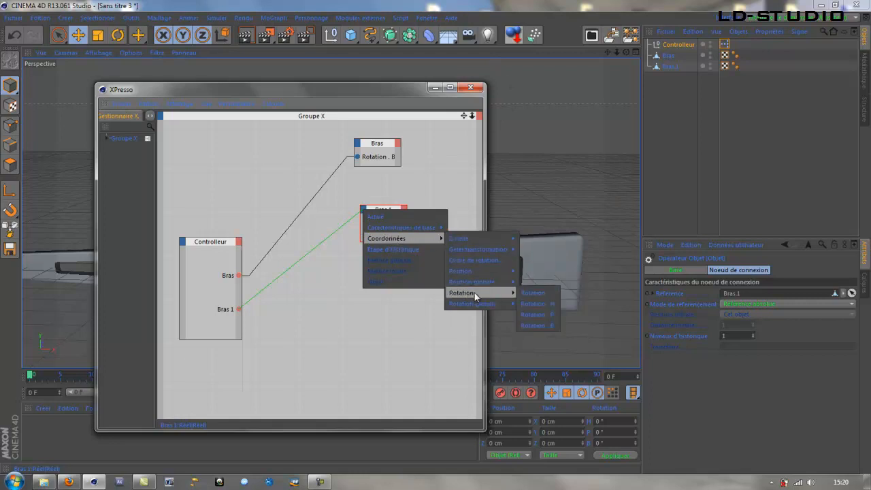
{"action": "left_click", "coordinate": [536, 325]}
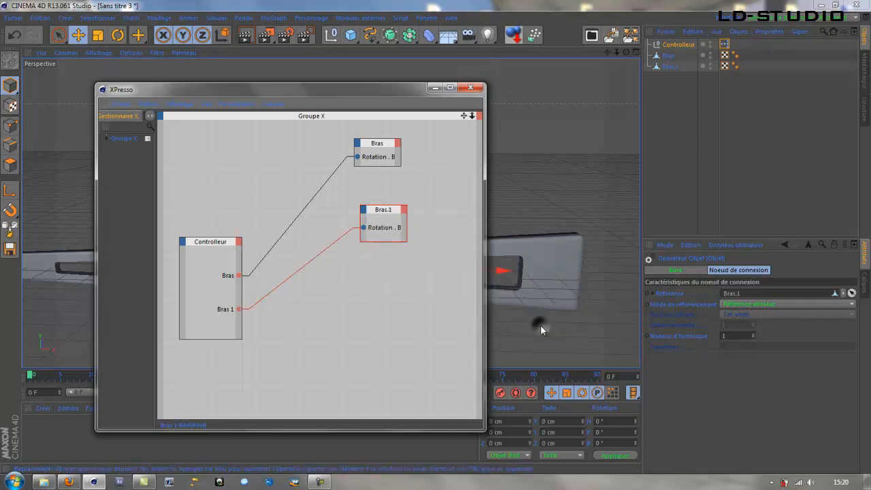
{"action": "left_click", "coordinate": [471, 88]}
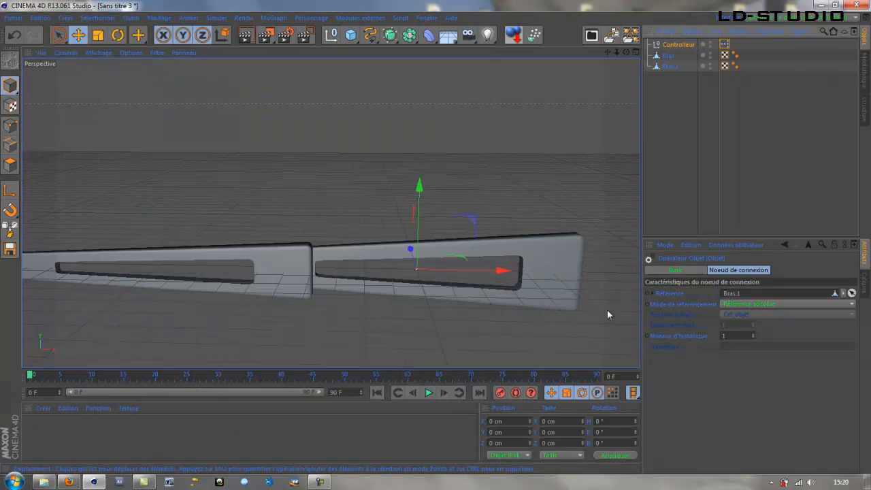
- Test the Controlleur's Bras and Bras 1 sliders, returning both to 0°
{"action": "left_click", "coordinate": [677, 44]}
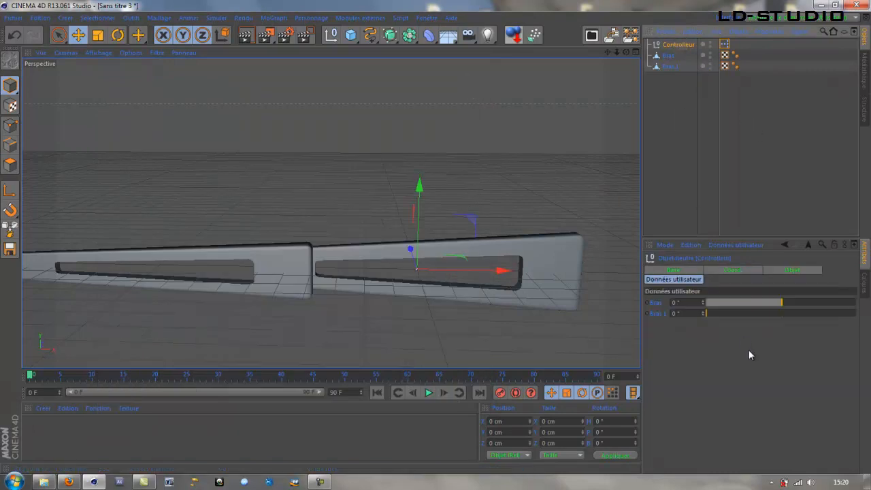
{"action": "mouse_move", "coordinate": [713, 313]}
{"action": "left_mouse_down"}
{"action": "mouse_move", "coordinate": [722, 311]}
{"action": "mouse_move", "coordinate": [701, 314]}
{"action": "left_mouse_up"}
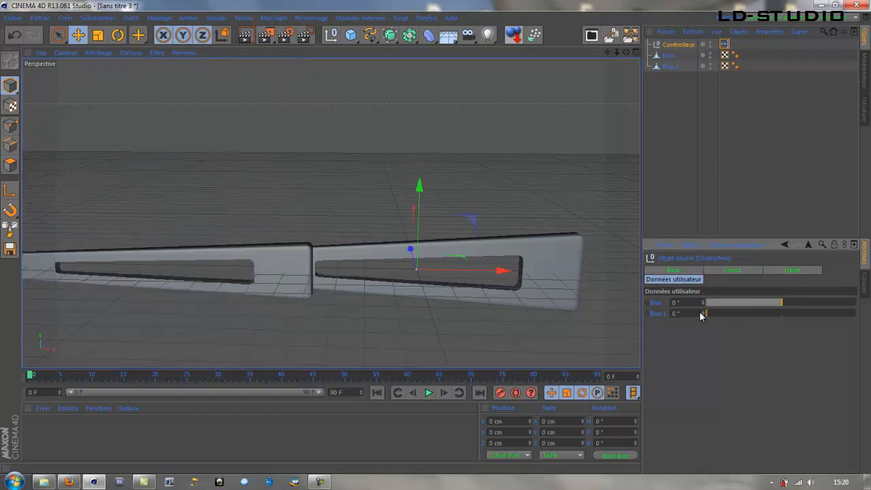
{"action": "left_click_drag", "start_coordinate": [782, 308], "coordinate": [803, 309]}
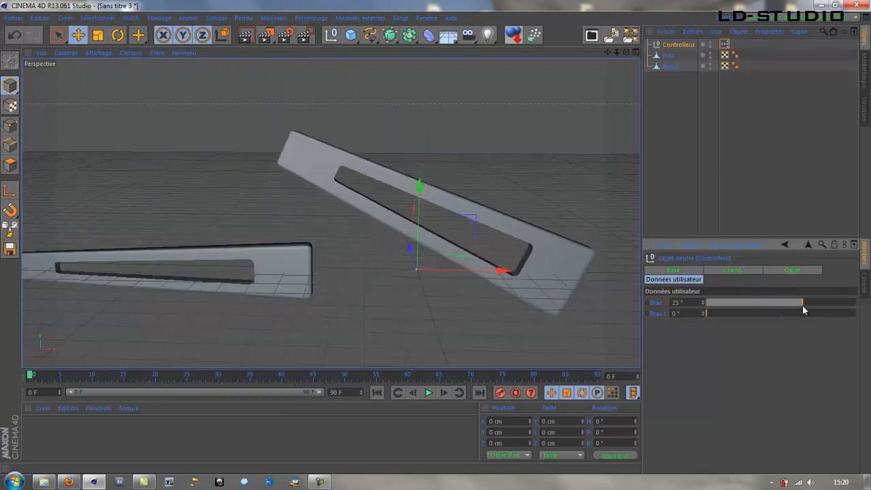
{"action": "mouse_move", "coordinate": [712, 311]}
{"action": "left_mouse_down"}
{"action": "mouse_move", "coordinate": [724, 312]}
{"action": "mouse_move", "coordinate": [703, 323]}
{"action": "left_mouse_up"}
{"action": "left_click_drag", "start_coordinate": [799, 304], "coordinate": [783, 307]}
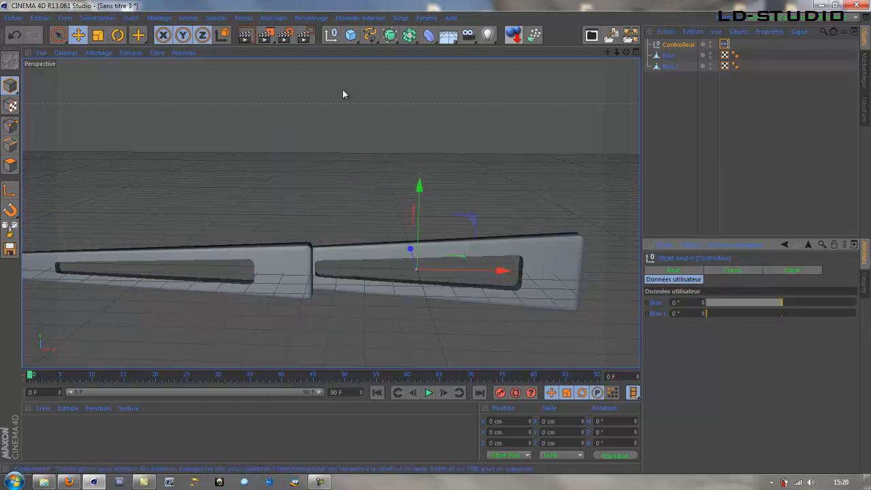
- Make Bras.1 a child of Bras and test both Controlleur sliders, leaving Bras at 1° and Bras 1 at 0°
{"action": "left_click", "coordinate": [670, 68]}
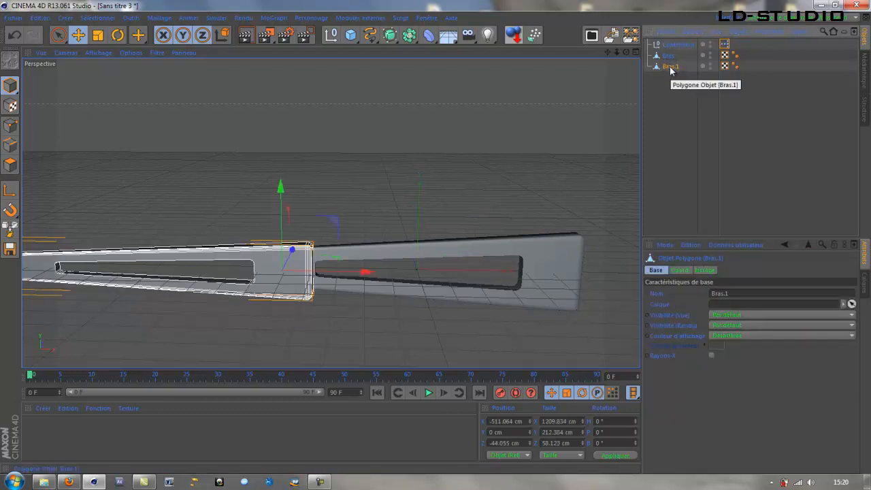
{"action": "left_click_drag", "start_coordinate": [670, 68], "coordinate": [670, 58]}
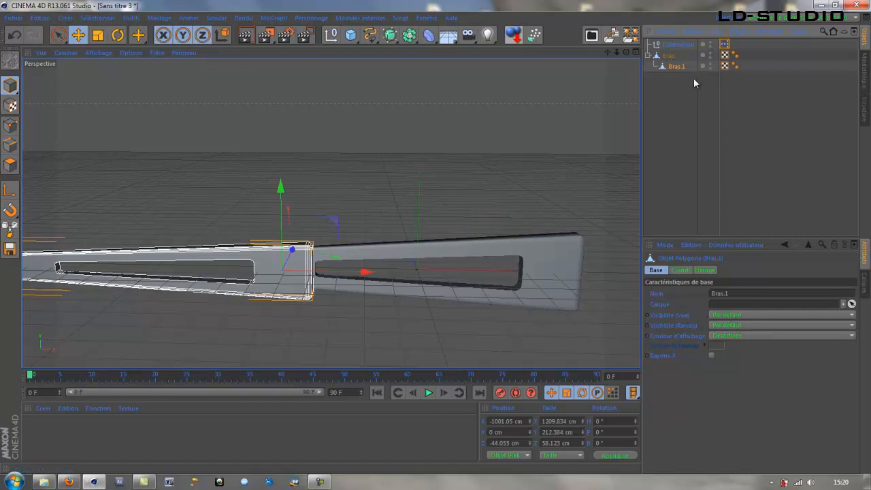
{"action": "left_click", "coordinate": [678, 44]}
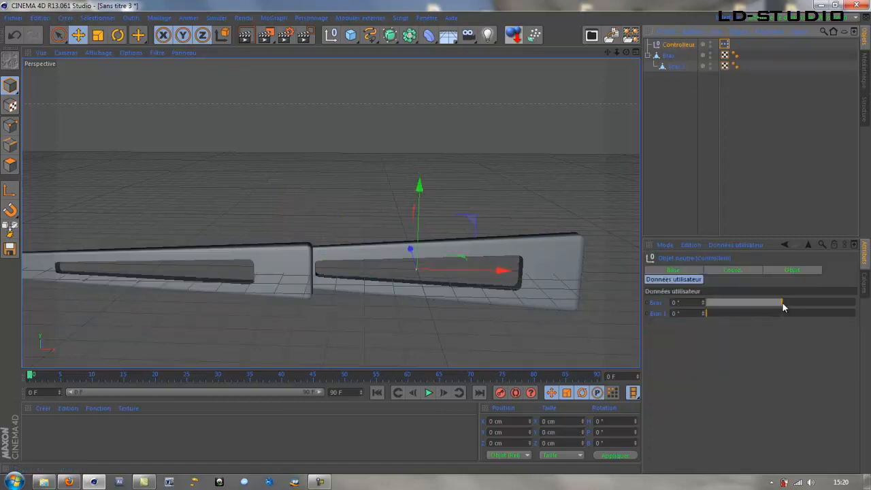
{"action": "mouse_move", "coordinate": [782, 304]}
{"action": "left_mouse_down"}
{"action": "mouse_move", "coordinate": [802, 303]}
{"action": "mouse_move", "coordinate": [782, 304]}
{"action": "left_mouse_up"}
{"action": "left_click_drag", "start_coordinate": [717, 314], "coordinate": [684, 316]}
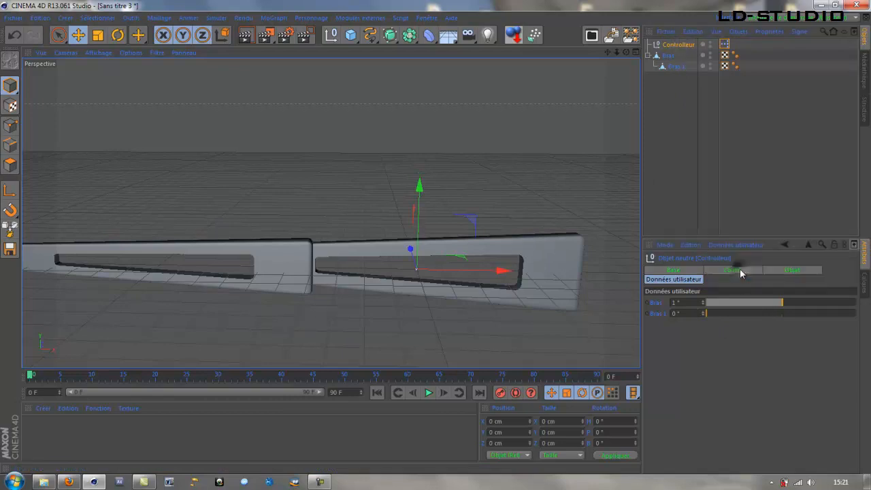
- Set the Bras 1 user data's minimum limit to -180° and maximum limit to 180°, and test its slider
{"action": "left_click_drag", "start_coordinate": [601, 118], "coordinate": [296, 110]}
{"action": "left_click", "coordinate": [282, 170]}
{"action": "double_click", "coordinate": [466, 235]}
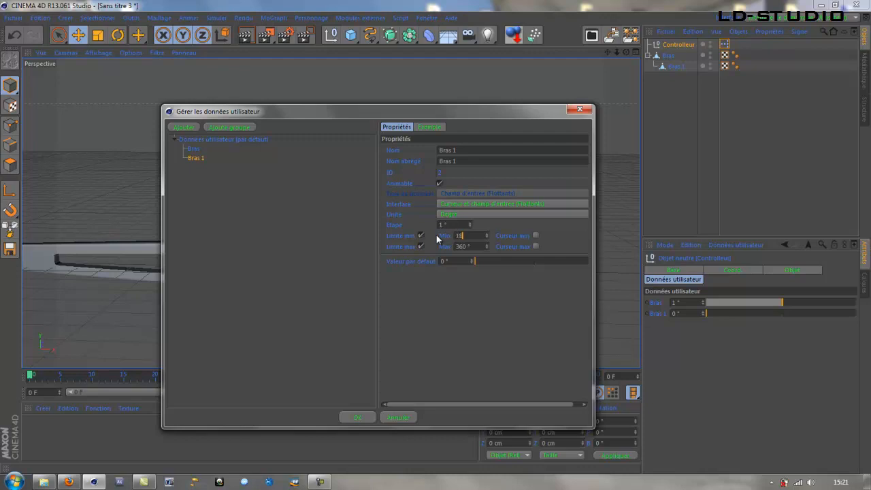
{"action": "type", "text": "-180"}
{"action": "key", "text": "Return"}
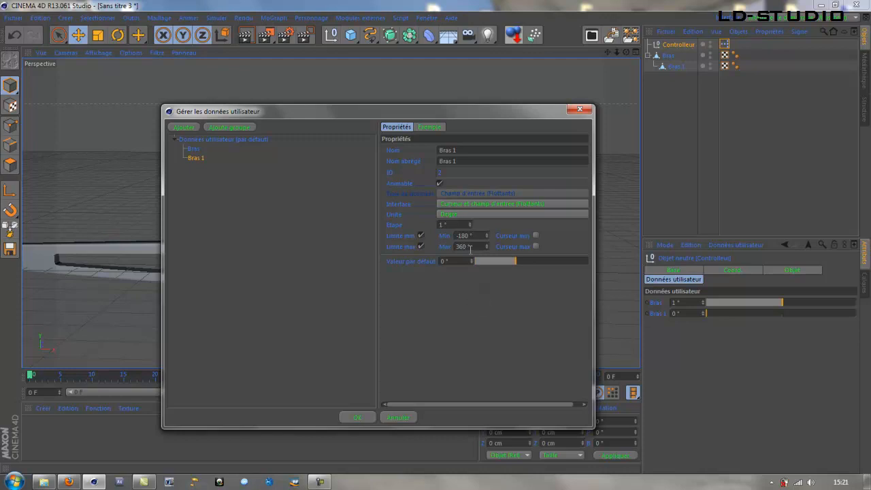
{"action": "double_click", "coordinate": [466, 246]}
{"action": "type", "text": "180"}
{"action": "key", "text": "Return"}
{"action": "left_click", "coordinate": [357, 419]}
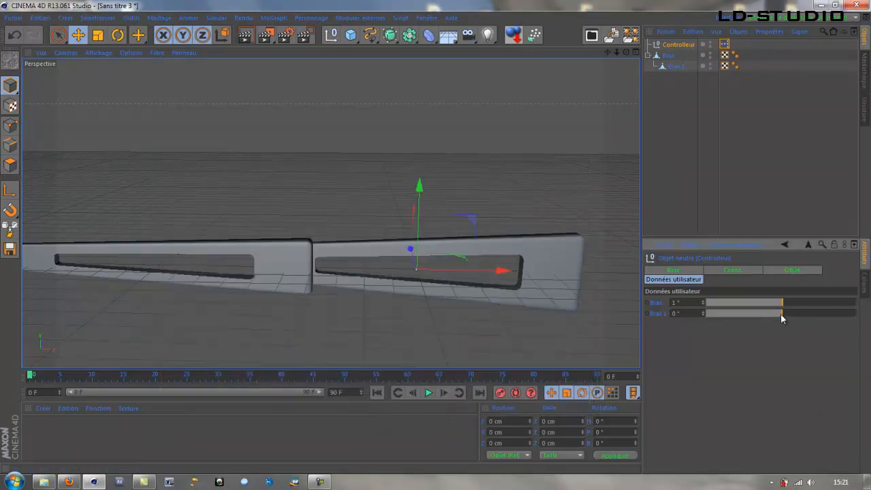
{"action": "mouse_move", "coordinate": [780, 314]}
{"action": "left_mouse_down"}
{"action": "mouse_move", "coordinate": [708, 314]}
{"action": "mouse_move", "coordinate": [854, 313]}
{"action": "mouse_move", "coordinate": [717, 315]}
{"action": "mouse_move", "coordinate": [782, 319]}
{"action": "left_mouse_up"}
- Duplicate the Bras.1 arm and position the copy at about -1525 cm in X, 35 cm in Y and 22 cm in Z
{"action": "left_click", "coordinate": [674, 66]}
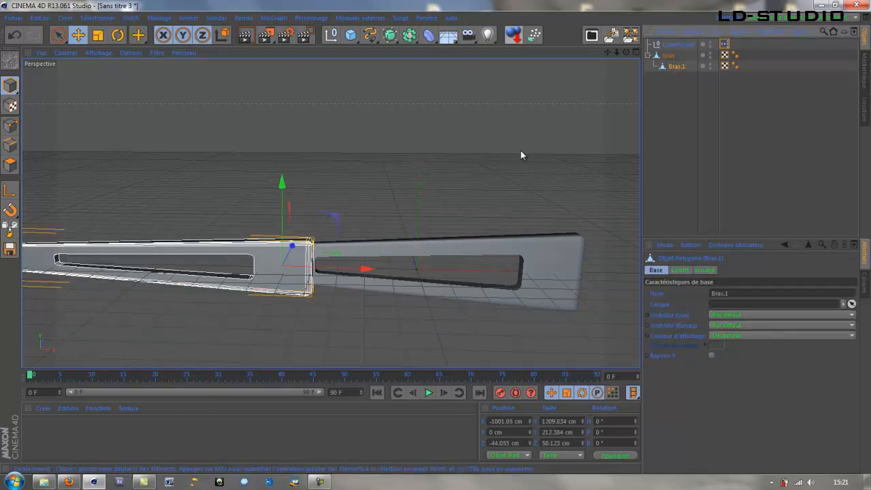
{"action": "key", "text": "ctrl+v"}
{"action": "left_click_drag", "start_coordinate": [468, 262], "coordinate": [306, 103], "text": "alt"}
{"action": "scroll", "coordinate": [244, 74], "scroll_direction": "up", "scroll_amount": 2}
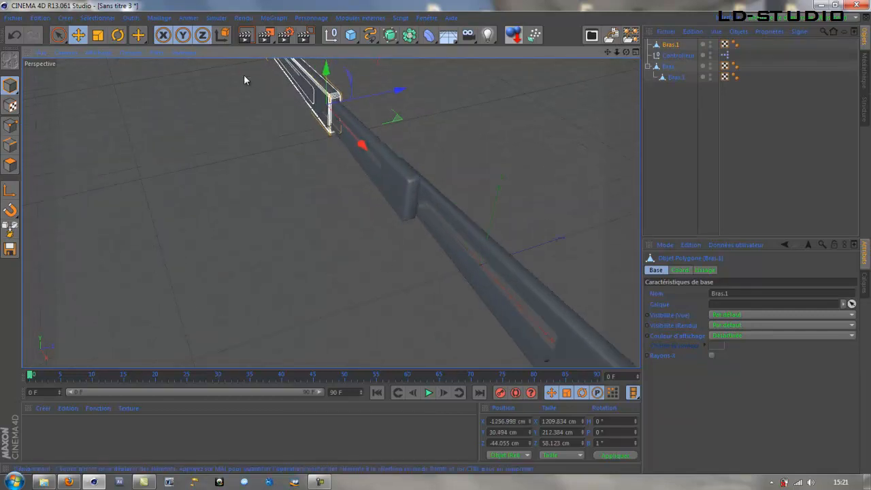
{"action": "middle_click_drag", "start_coordinate": [243, 75], "coordinate": [253, 190], "text": "alt"}
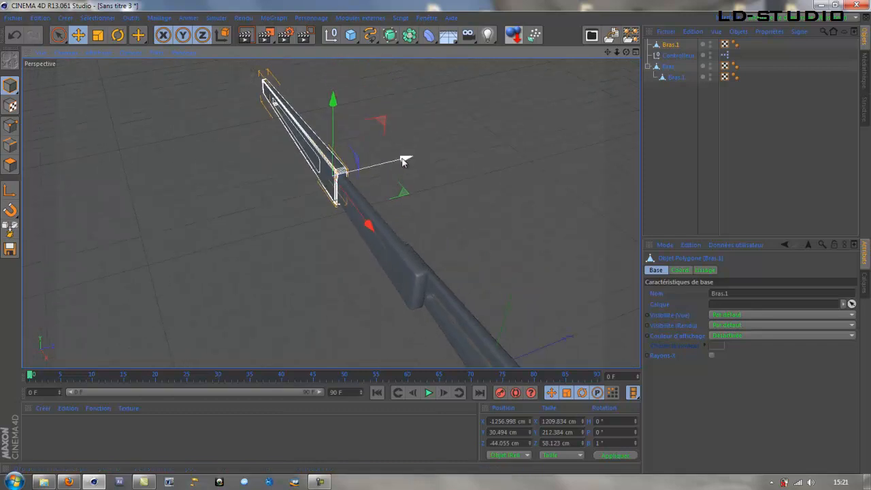
{"action": "left_click_drag", "start_coordinate": [404, 161], "coordinate": [433, 188]}
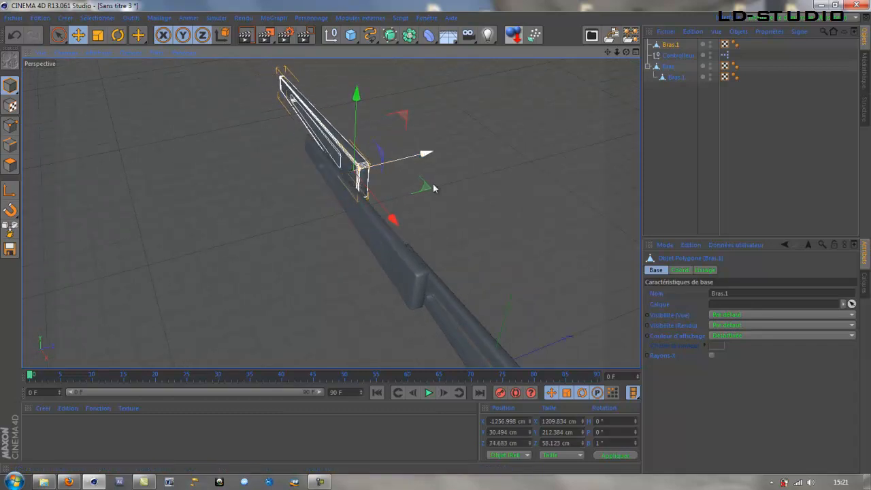
{"action": "left_click_drag", "start_coordinate": [449, 234], "coordinate": [334, 246], "text": "alt"}
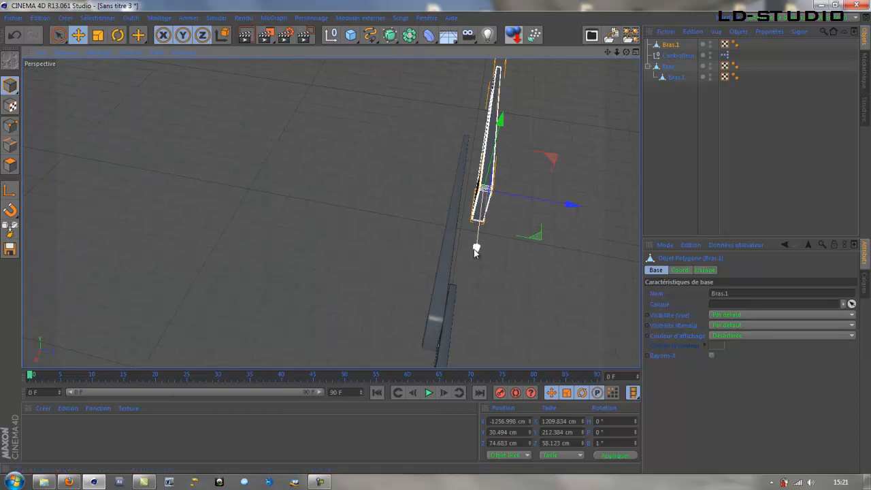
{"action": "left_click_drag", "start_coordinate": [476, 251], "coordinate": [480, 206]}
{"action": "left_click_drag", "start_coordinate": [550, 181], "coordinate": [563, 171]}
{"action": "left_click_drag", "start_coordinate": [438, 219], "coordinate": [447, 278], "text": "alt"}
{"action": "left_click_drag", "start_coordinate": [349, 267], "coordinate": [350, 268]}
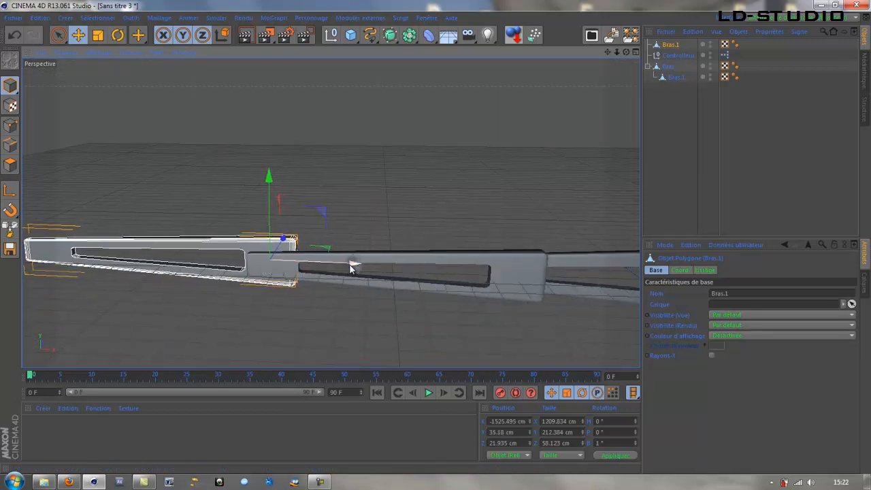
{"action": "left_click_drag", "start_coordinate": [375, 298], "coordinate": [401, 286], "text": "alt"}
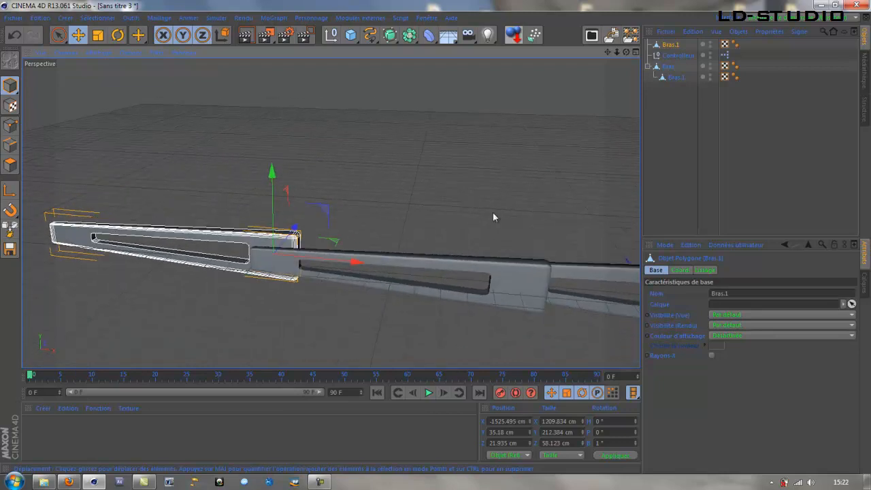
- Rename the copied arm Bras 2 and make it a child of Bras.1
{"action": "double_click", "coordinate": [682, 45]}
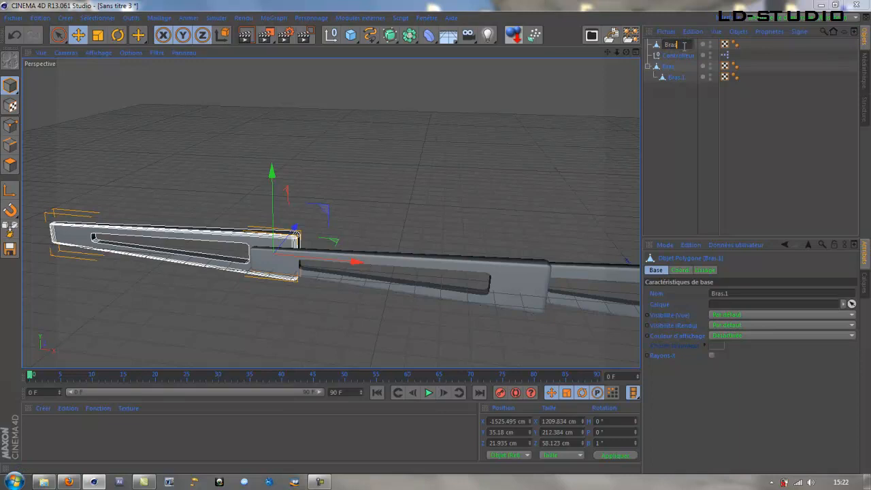
{"action": "key", "text": "Return"}
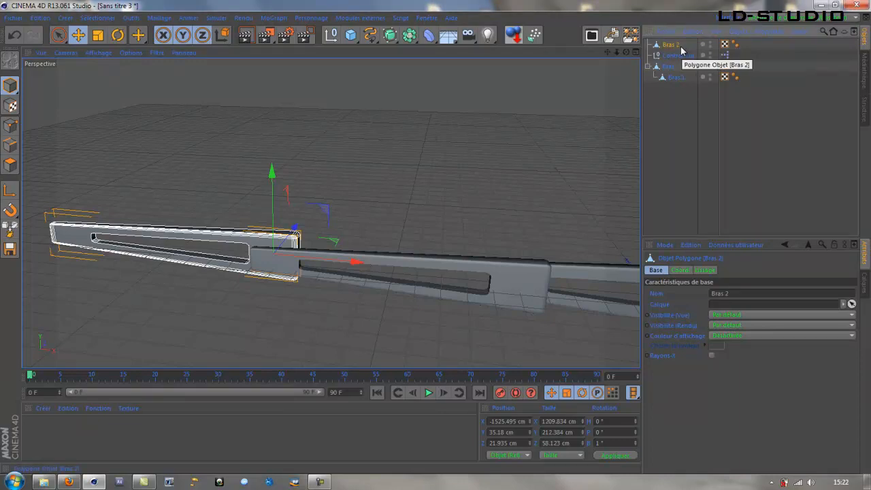
{"action": "left_click_drag", "start_coordinate": [683, 51], "coordinate": [680, 82]}
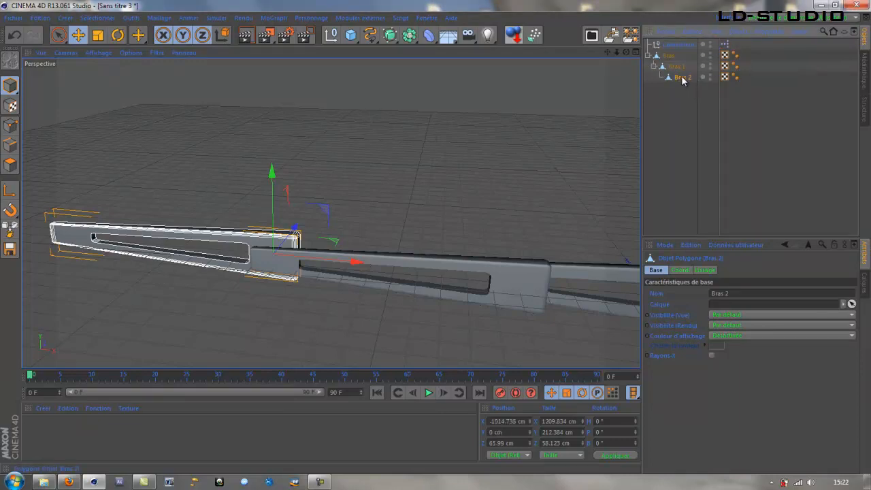
- Add the Bras 2 object as a node in the Controlleur's XPresso graph below Bras.1, and close the editor
{"action": "double_click", "coordinate": [724, 45]}
{"action": "left_click_drag", "start_coordinate": [683, 77], "coordinate": [380, 268]}
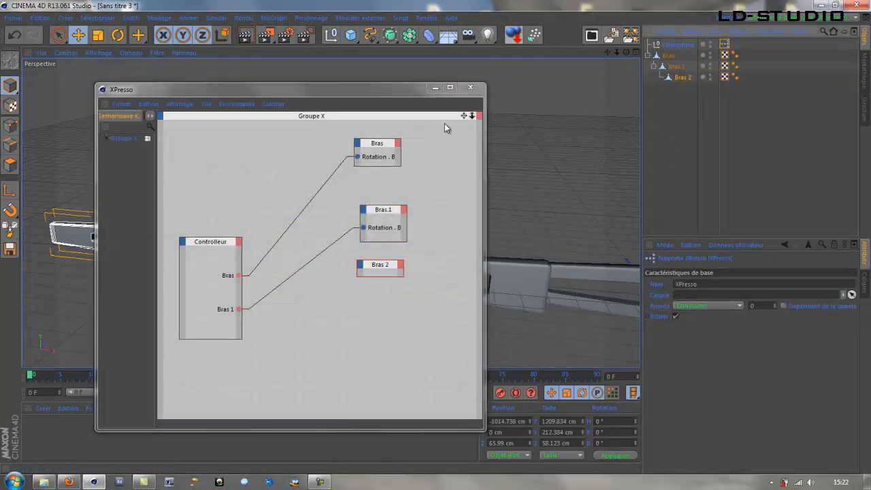
{"action": "left_click", "coordinate": [470, 87]}
- Add a new user data entry named Bras 2 to the Controlleur null
{"action": "left_click", "coordinate": [673, 45]}
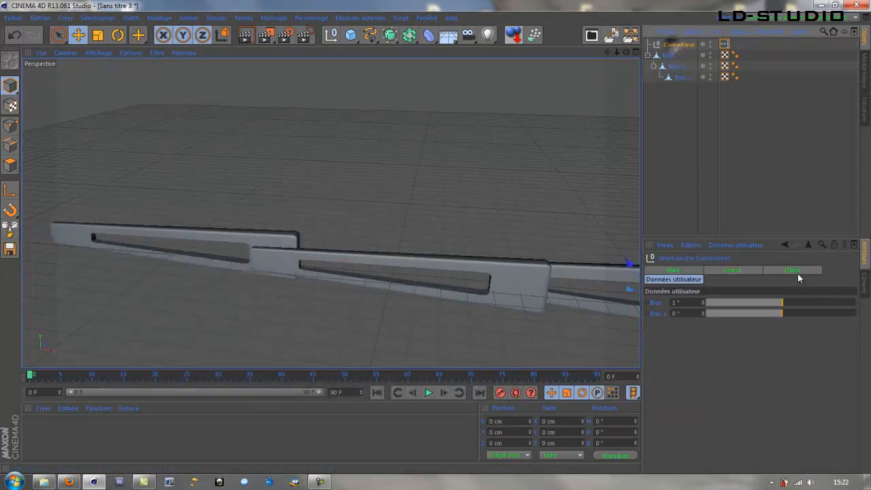
{"action": "left_click", "coordinate": [737, 244]}
{"action": "left_click", "coordinate": [748, 266]}
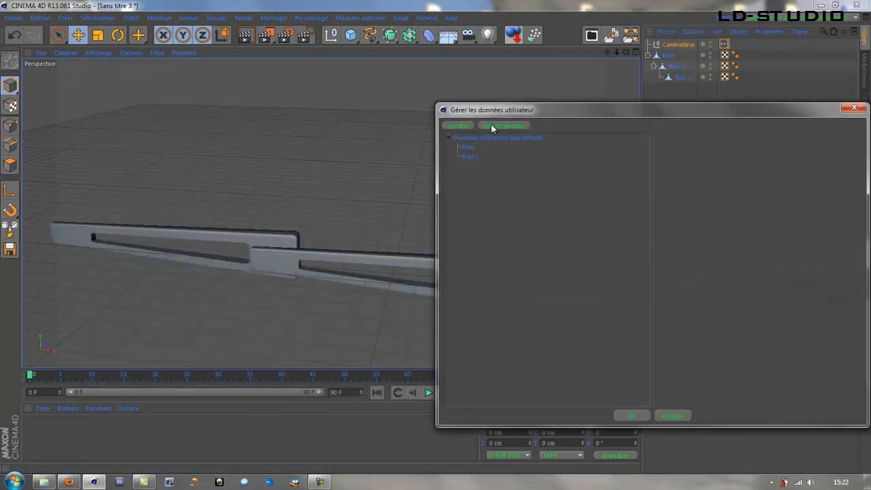
{"action": "left_click", "coordinate": [466, 126]}
{"action": "left_click", "coordinate": [746, 147]}
{"action": "left_click_drag", "start_coordinate": [746, 147], "coordinate": [682, 147]}
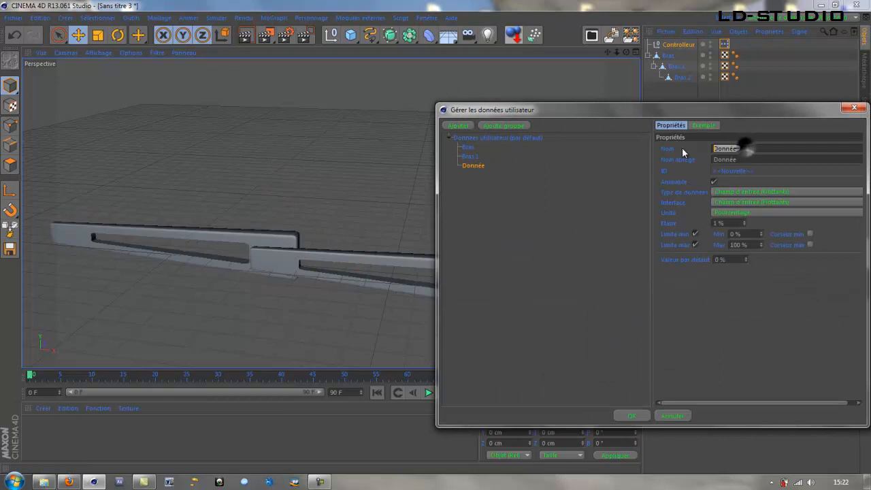
{"action": "type", "text": "Bras 2"}
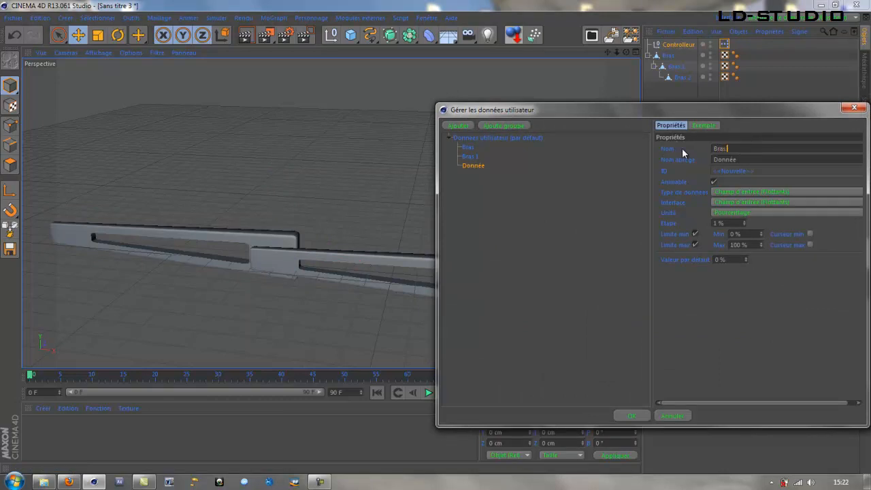
- Set the Bras 2 user data's interface to a slider with a float input field and its unit to degrees
{"action": "left_click", "coordinate": [718, 203]}
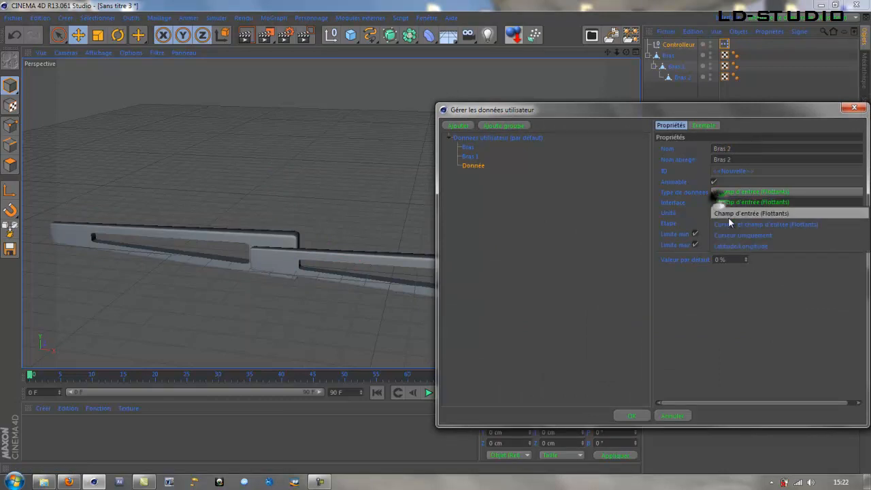
{"action": "left_click", "coordinate": [731, 222]}
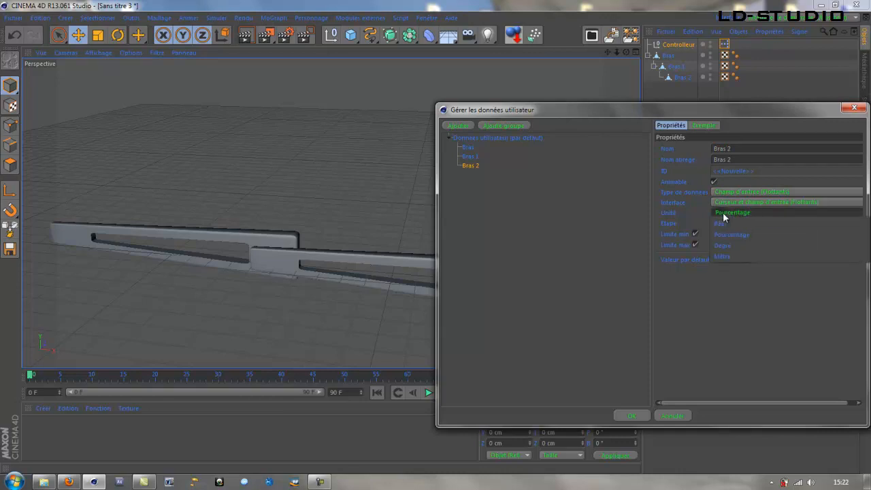
{"action": "left_click", "coordinate": [722, 212]}
{"action": "left_click", "coordinate": [739, 245]}
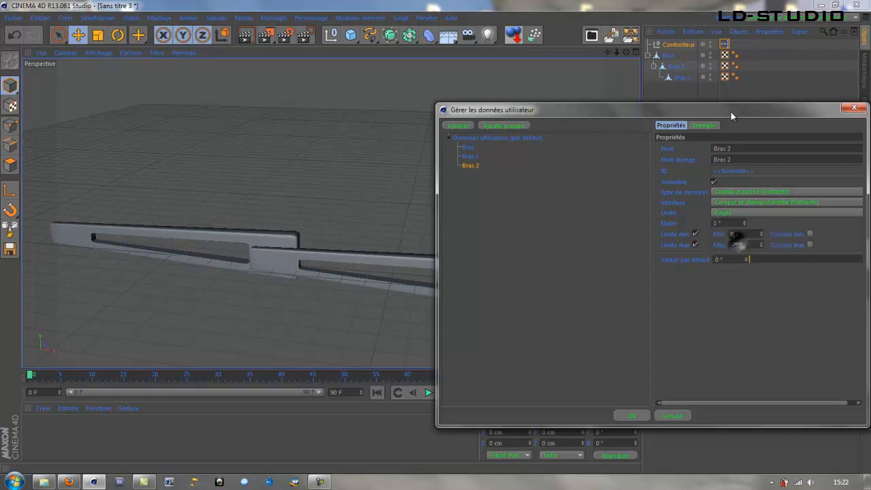
- Limit the Bras 2 user data to a range from -90° to 90° and confirm the entry
{"action": "left_click_drag", "start_coordinate": [729, 111], "coordinate": [519, 119]}
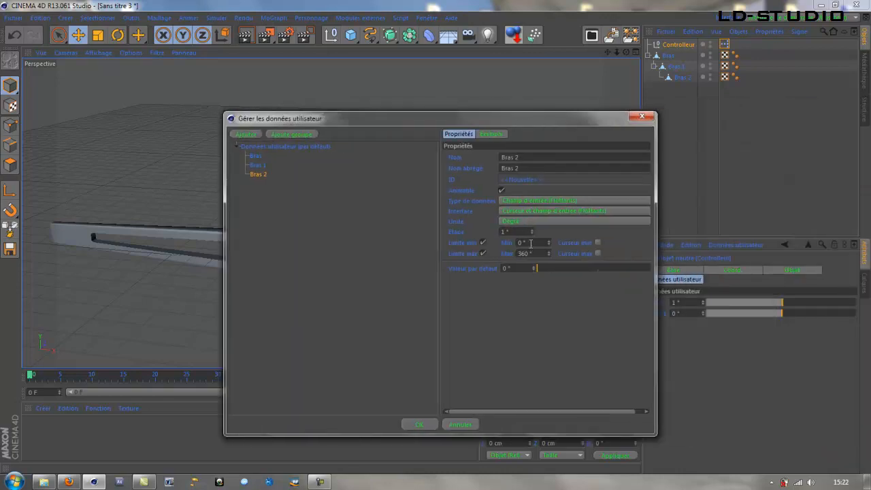
{"action": "left_click_drag", "start_coordinate": [530, 243], "coordinate": [514, 246]}
{"action": "type", "text": "-90"}
{"action": "key", "text": "Return"}
{"action": "left_click_drag", "start_coordinate": [539, 254], "coordinate": [519, 255]}
{"action": "type", "text": "90"}
{"action": "key", "text": "Return"}
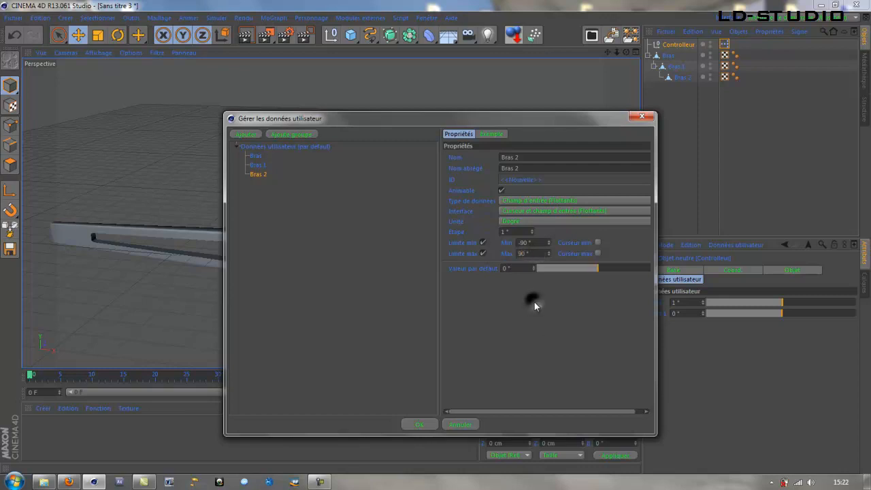
{"action": "left_click", "coordinate": [420, 423]}
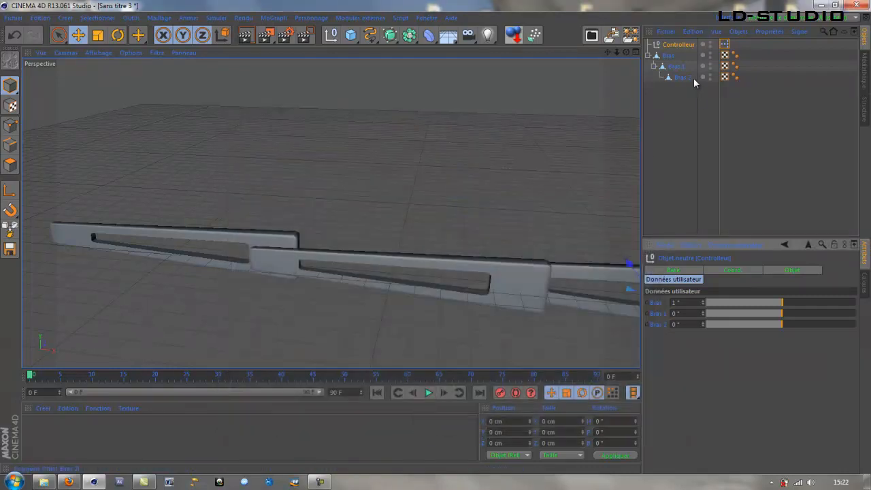
- Add the Bras 2 user data as an output port on the Controlleur node in the XPresso graph
{"action": "double_click", "coordinate": [725, 46]}
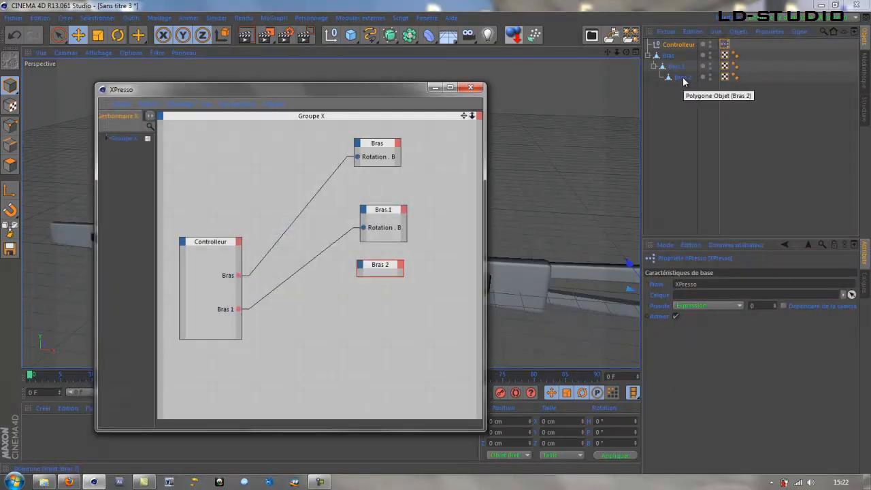
{"action": "left_click", "coordinate": [238, 242]}
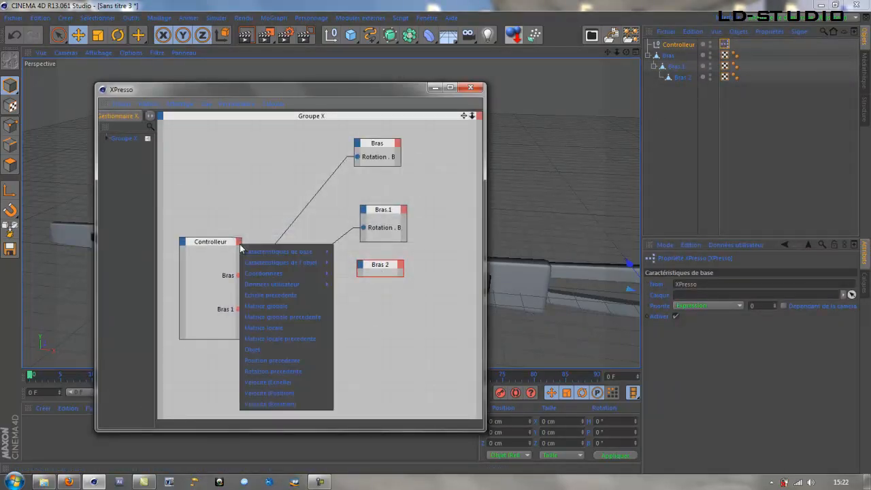
{"action": "mouse_move", "coordinate": [267, 272]}
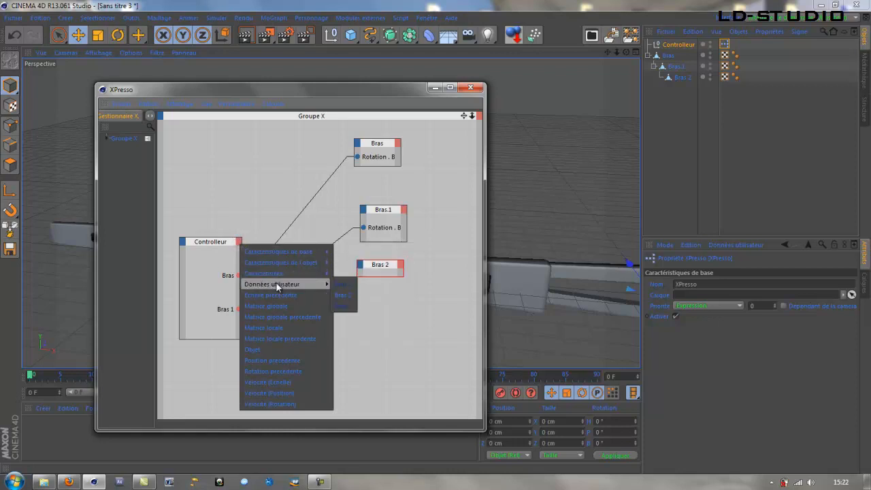
{"action": "left_click", "coordinate": [340, 297]}
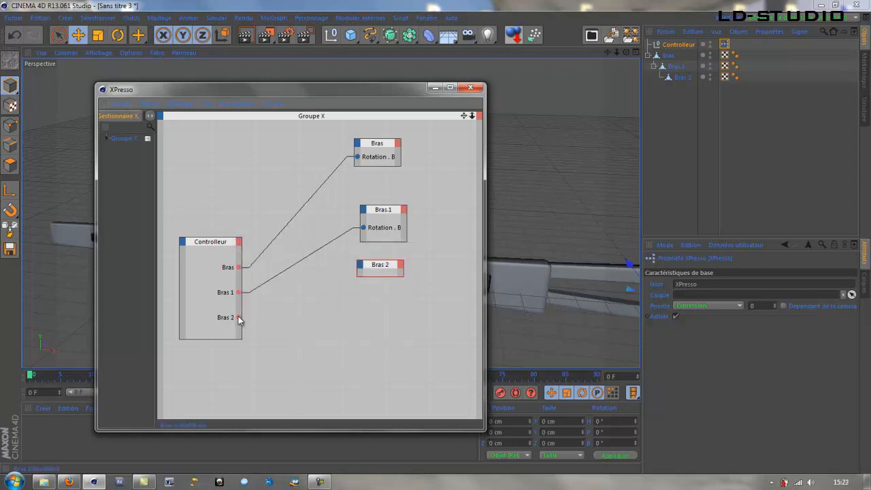
- Connect the Controlleur's Bras 2 output to the Rotation . B input of the Bras 2 node, and close the editor
{"action": "left_click_drag", "start_coordinate": [238, 317], "coordinate": [362, 268]}
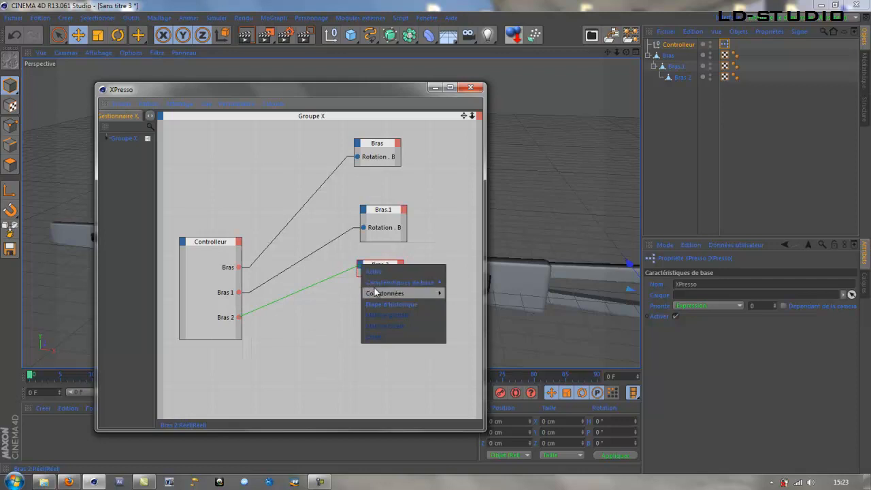
{"action": "mouse_move", "coordinate": [378, 293]}
{"action": "mouse_move", "coordinate": [489, 347]}
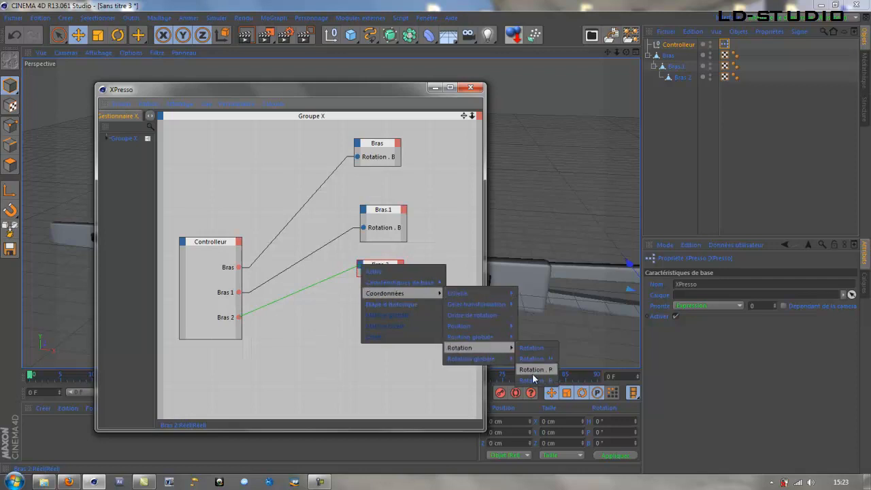
{"action": "left_click", "coordinate": [534, 380]}
{"action": "left_click", "coordinate": [470, 88]}
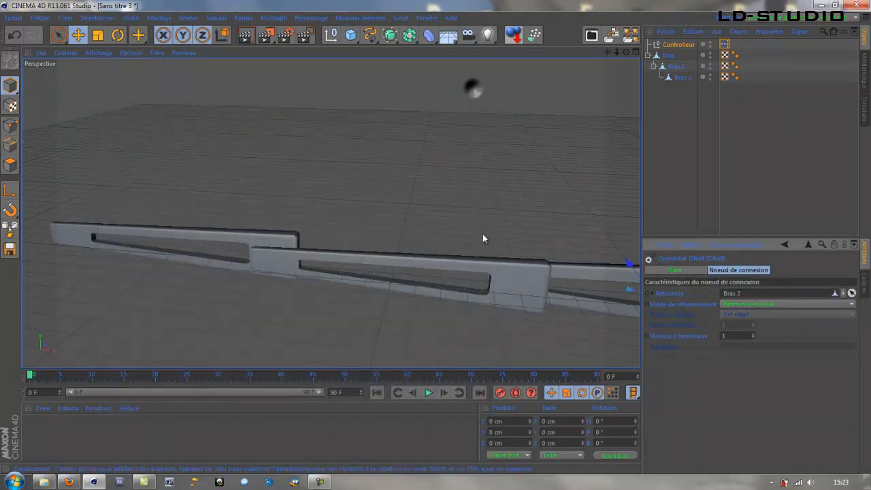
- Try out the Controlleur's Bras 2 slider, and set the Bras value to 0°
{"action": "left_click", "coordinate": [678, 46]}
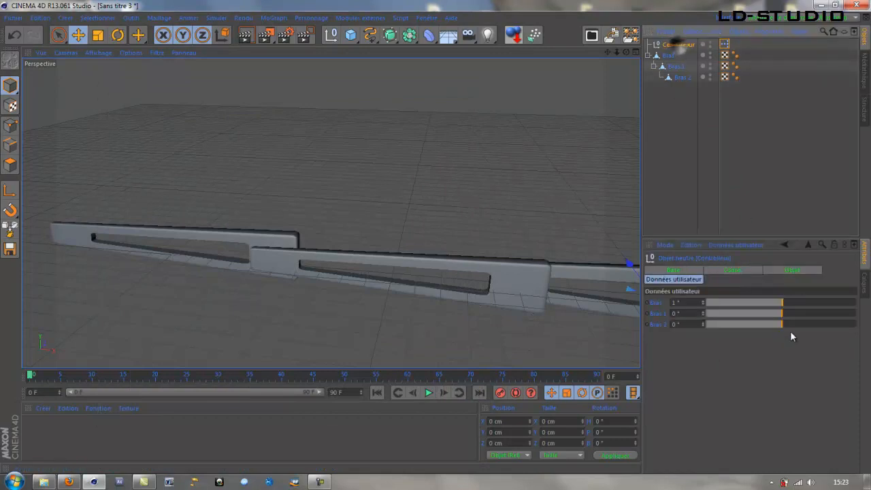
{"action": "mouse_move", "coordinate": [781, 326]}
{"action": "left_mouse_down"}
{"action": "mouse_move", "coordinate": [757, 328]}
{"action": "mouse_move", "coordinate": [793, 324]}
{"action": "mouse_move", "coordinate": [784, 300]}
{"action": "mouse_move", "coordinate": [790, 303]}
{"action": "mouse_move", "coordinate": [781, 333]}
{"action": "left_mouse_up"}
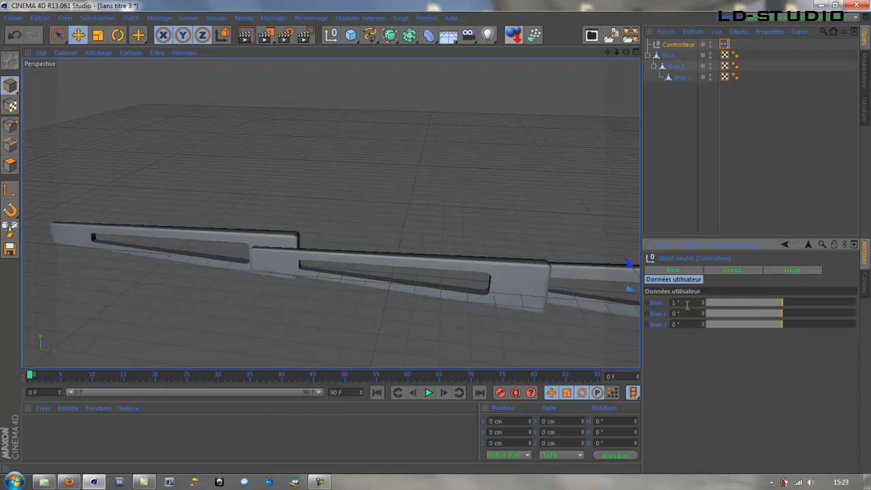
{"action": "double_click", "coordinate": [686, 304]}
{"action": "type", "text": "0"}
{"action": "key", "text": "Return"}
- Add a capsule and move it to the free end of the last arm, at about 594 cm in X
{"action": "scroll", "coordinate": [479, 245], "scroll_direction": "down", "scroll_amount": 2}
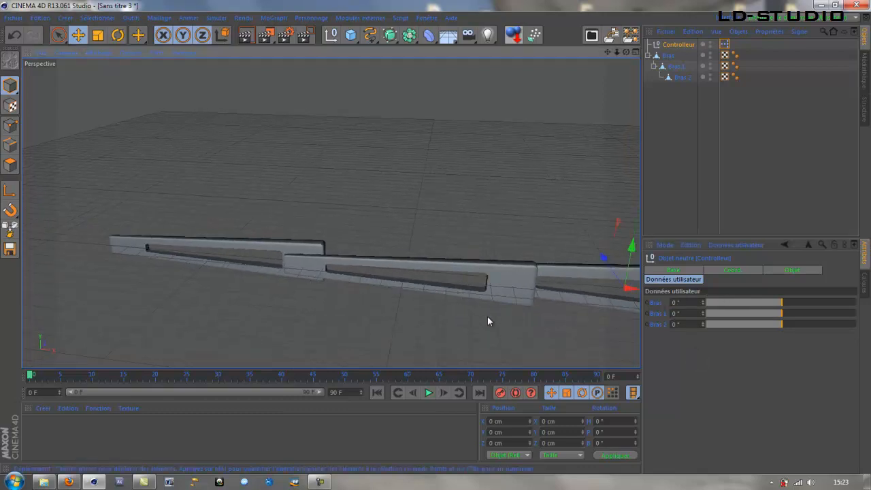
{"action": "middle_click_drag", "start_coordinate": [487, 321], "coordinate": [349, 304], "text": "alt"}
{"action": "middle_click_drag", "start_coordinate": [466, 323], "coordinate": [431, 317], "text": "alt"}
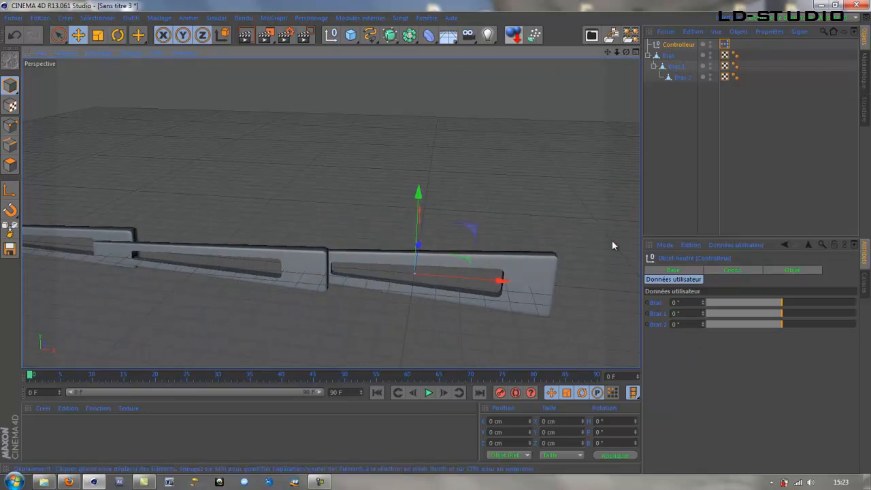
{"action": "middle_click_drag", "start_coordinate": [564, 318], "coordinate": [430, 243], "text": "alt"}
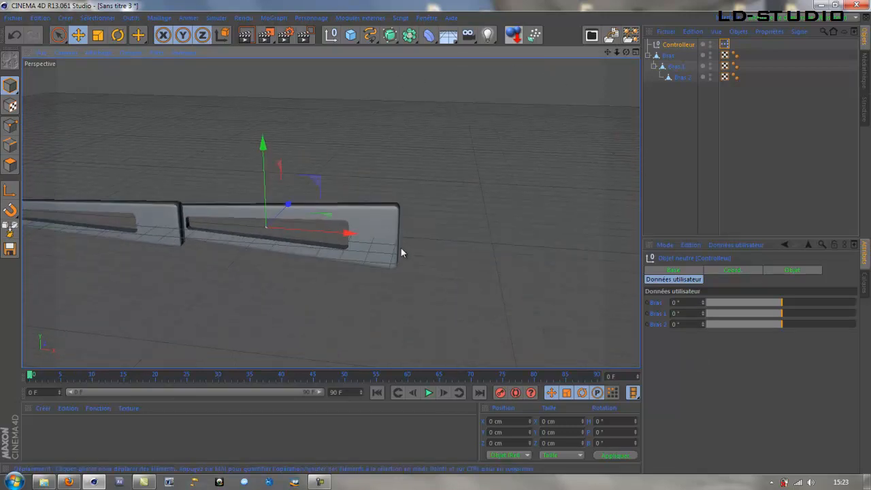
{"action": "left_click", "coordinate": [352, 38]}
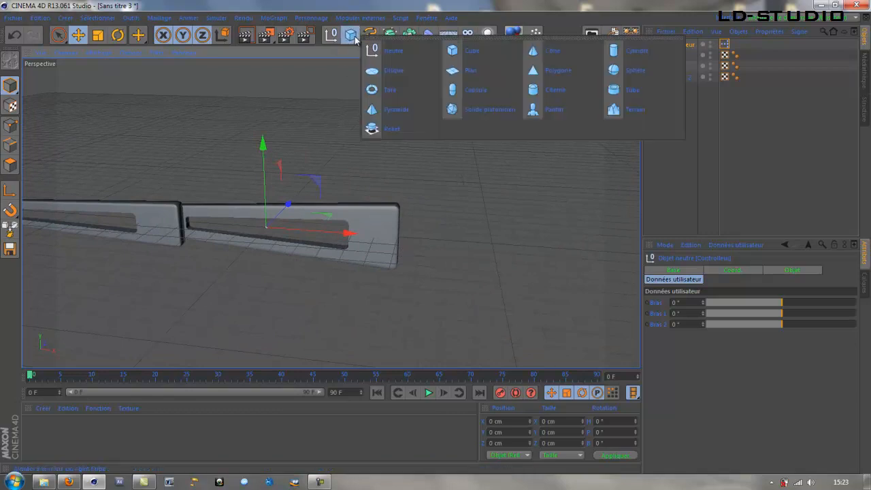
{"action": "left_click", "coordinate": [468, 89]}
{"action": "left_click_drag", "start_coordinate": [346, 235], "coordinate": [480, 271]}
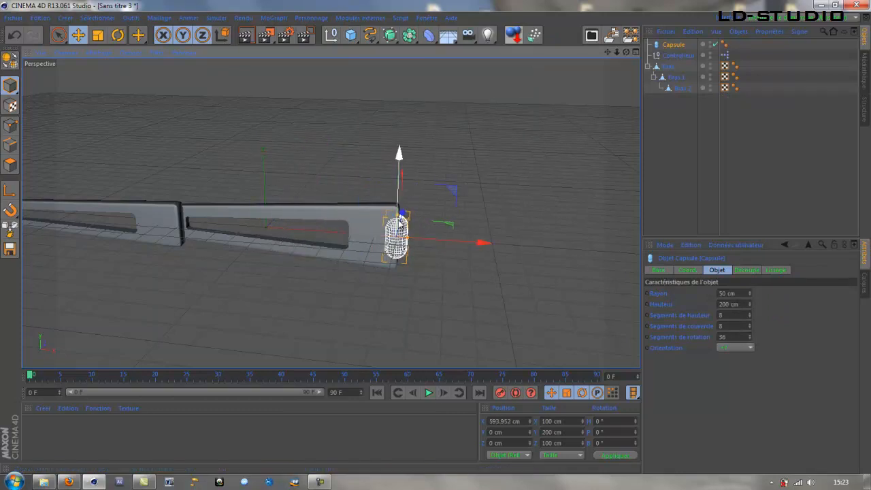
- Enlarge the capsule to a radius of about 202 cm and a height of about 679 cm, and lower it to about -258 cm in Y
{"action": "left_click_drag", "start_coordinate": [396, 218], "coordinate": [399, 177]}
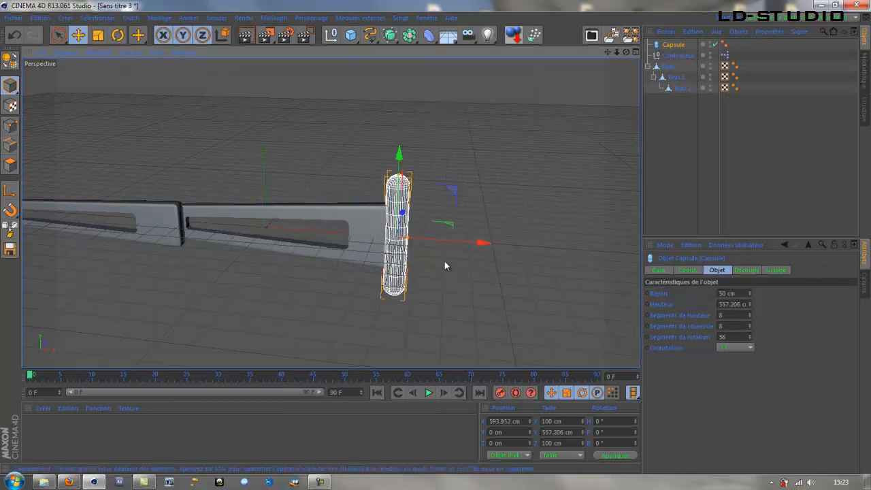
{"action": "left_click_drag", "start_coordinate": [445, 261], "coordinate": [381, 238], "text": "alt"}
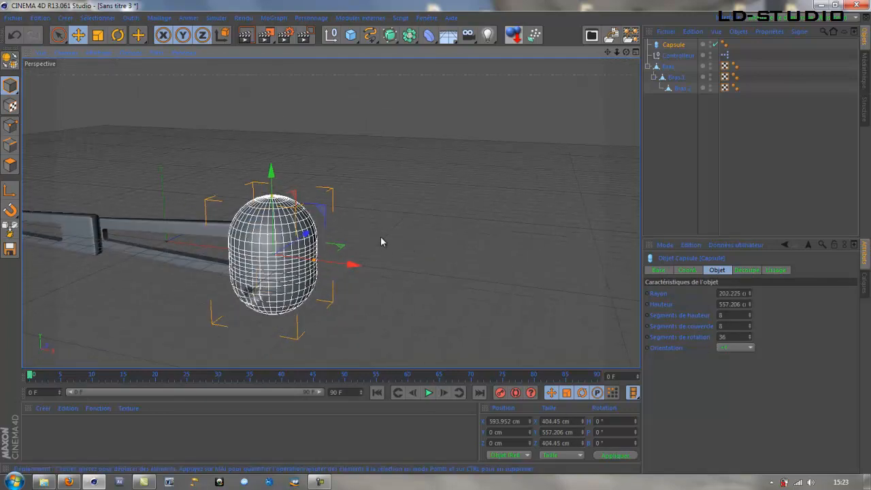
{"action": "left_click_drag", "start_coordinate": [272, 197], "coordinate": [273, 236]}
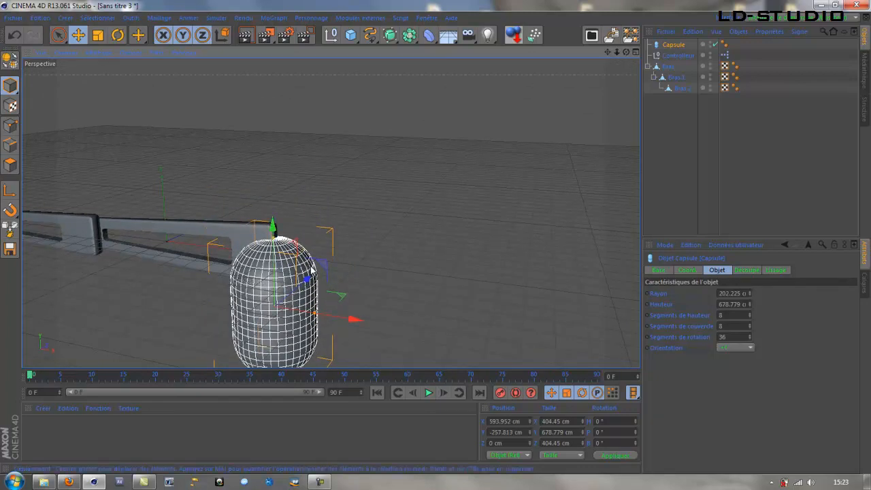
- Add a cube over the capsule's upper part at about 605 cm in X, sized about 558 × 499 × 106 cm
{"action": "left_click_drag", "start_coordinate": [310, 264], "coordinate": [298, 306], "text": "alt"}
{"action": "left_click", "coordinate": [350, 35]}
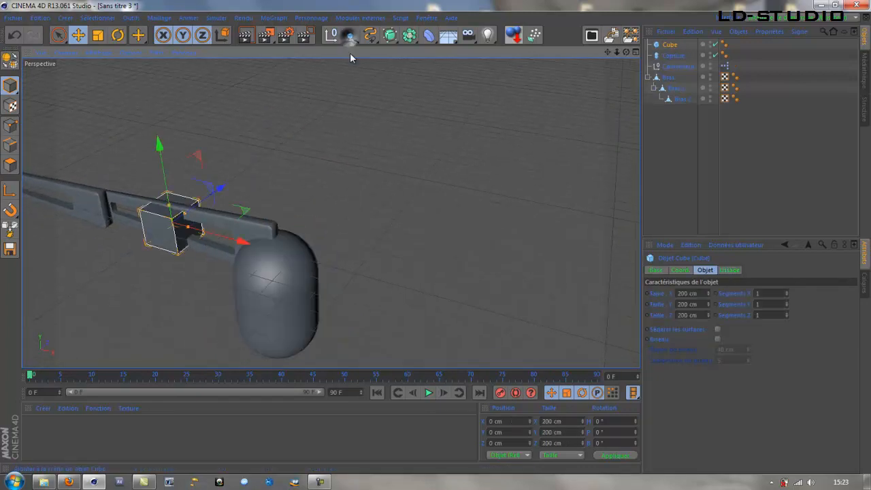
{"action": "left_click_drag", "start_coordinate": [238, 246], "coordinate": [347, 313]}
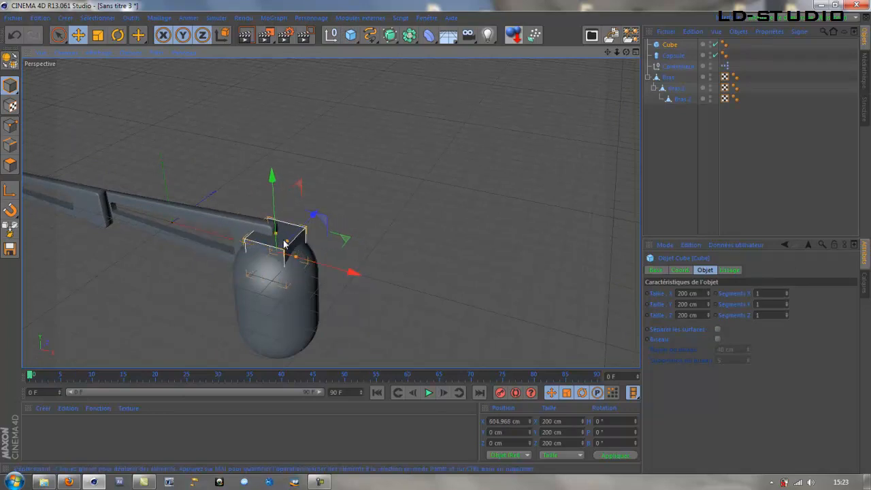
{"action": "left_click_drag", "start_coordinate": [286, 241], "coordinate": [274, 209]}
{"action": "left_click_drag", "start_coordinate": [240, 288], "coordinate": [329, 187], "text": "alt"}
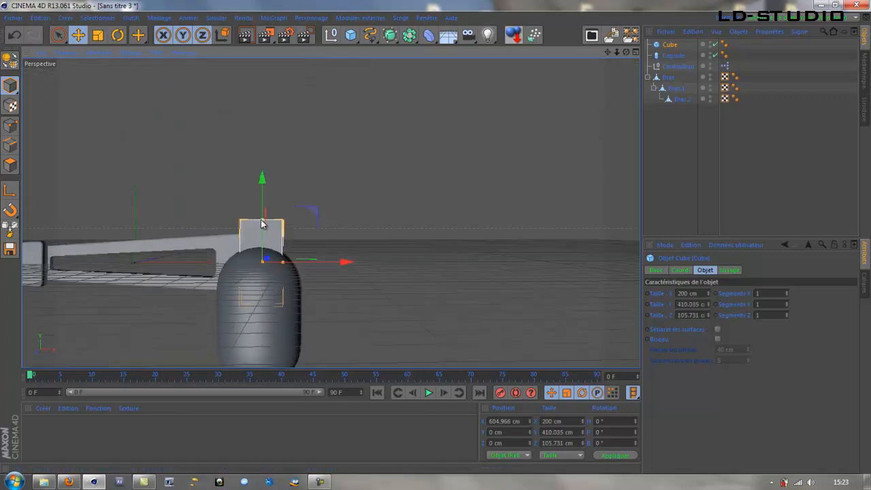
{"action": "left_click_drag", "start_coordinate": [262, 220], "coordinate": [263, 210]}
{"action": "left_click_drag", "start_coordinate": [283, 262], "coordinate": [320, 262]}
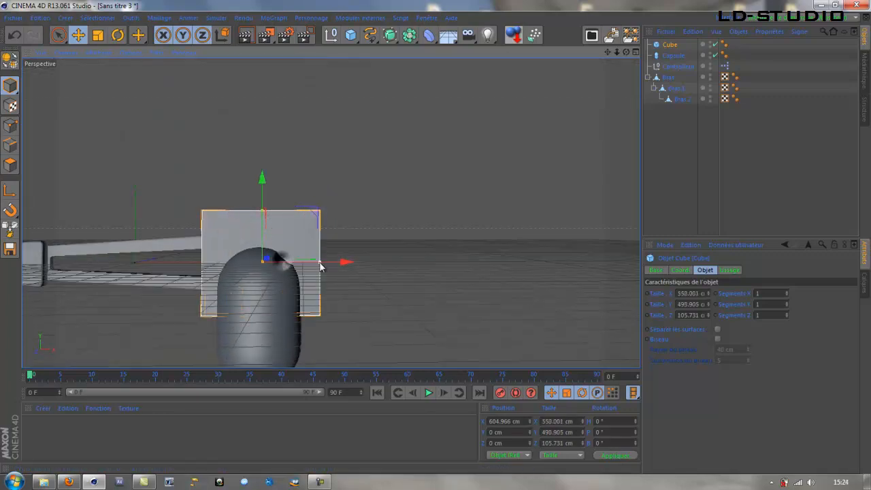
- Create a Boolean object with the capsule as first child and the cube as second, subtracting the cube from the capsule
{"action": "left_click_drag", "start_coordinate": [401, 270], "coordinate": [370, 328], "text": "alt"}
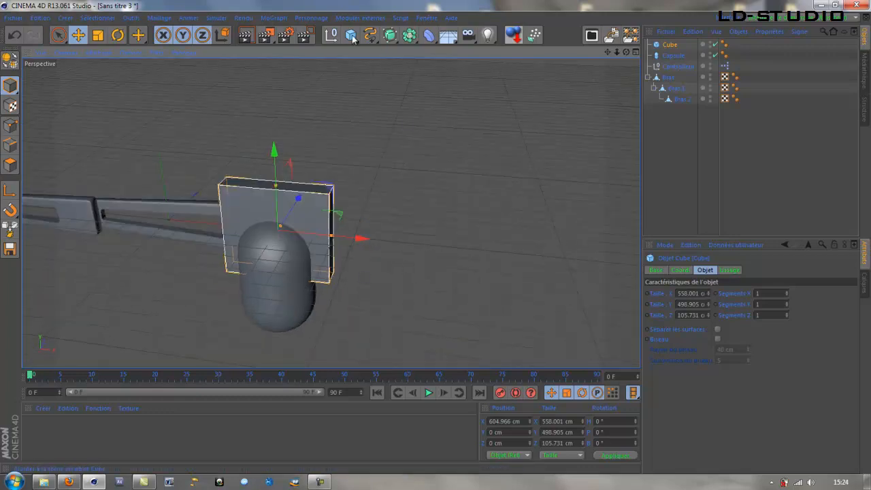
{"action": "left_click_drag", "start_coordinate": [408, 35], "coordinate": [673, 48]}
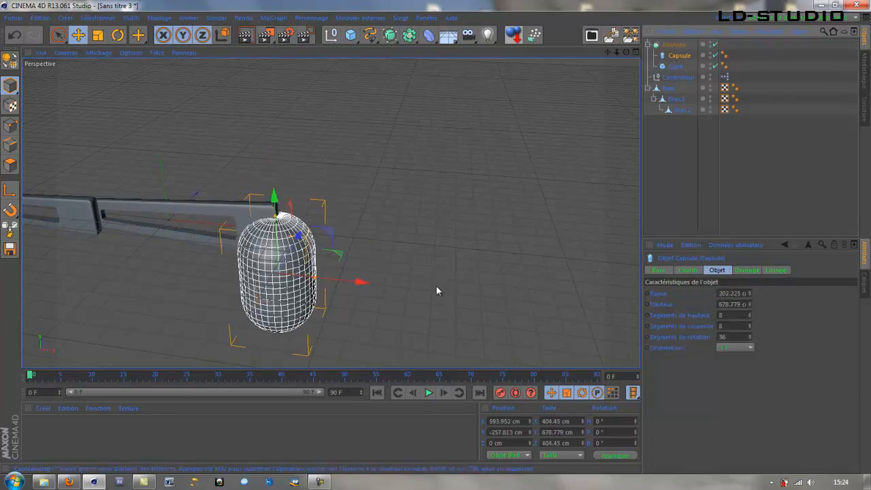
{"action": "left_click_drag", "start_coordinate": [437, 289], "coordinate": [344, 315], "text": "alt"}
{"action": "scroll", "coordinate": [320, 244], "scroll_direction": "up", "scroll_amount": 5}
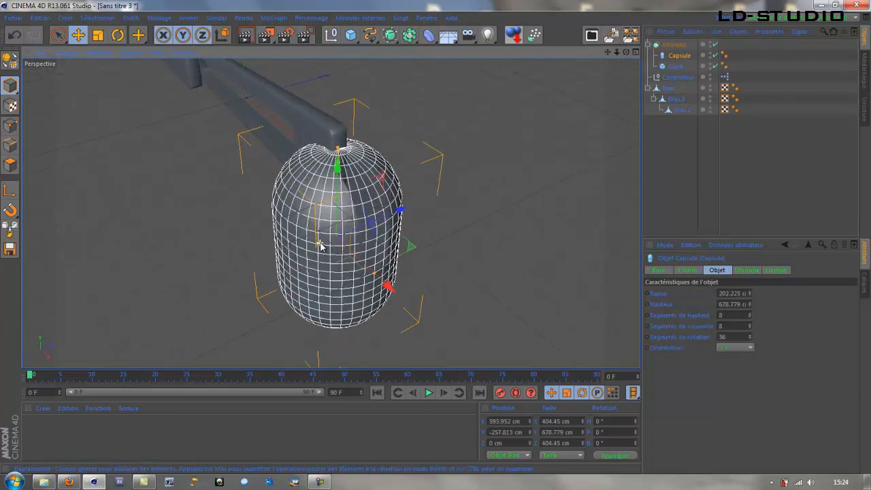
{"action": "scroll", "coordinate": [320, 245], "scroll_direction": "up", "scroll_amount": 3}
{"action": "left_click_drag", "start_coordinate": [321, 245], "coordinate": [397, 244], "text": "alt"}
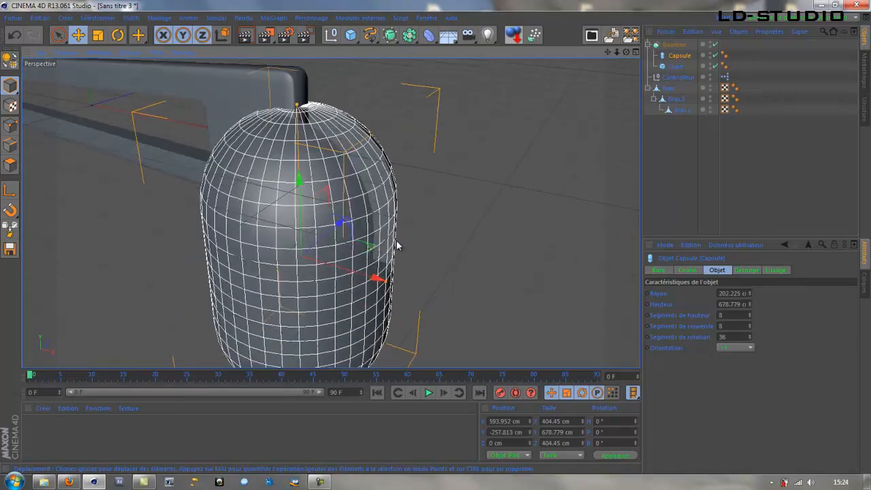
- Enable hiding new edges and creating a single object on the Boolean, and make it editable
{"action": "left_click", "coordinate": [674, 46]}
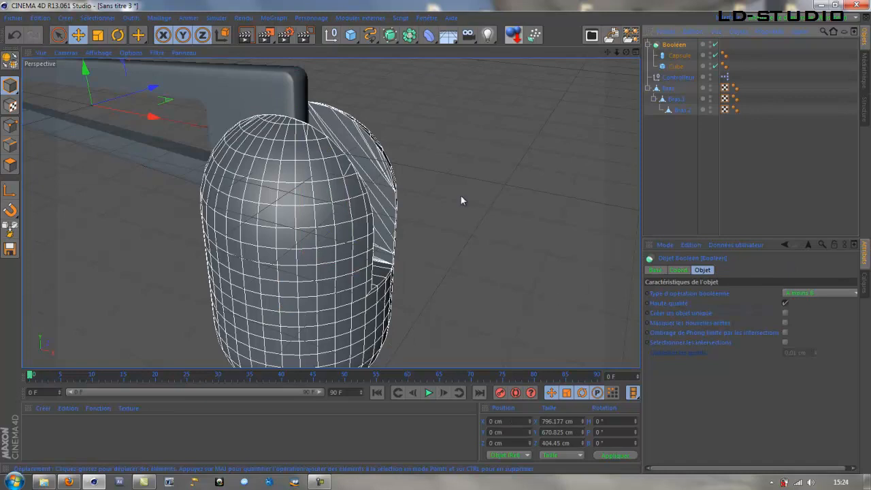
{"action": "left_click", "coordinate": [785, 323]}
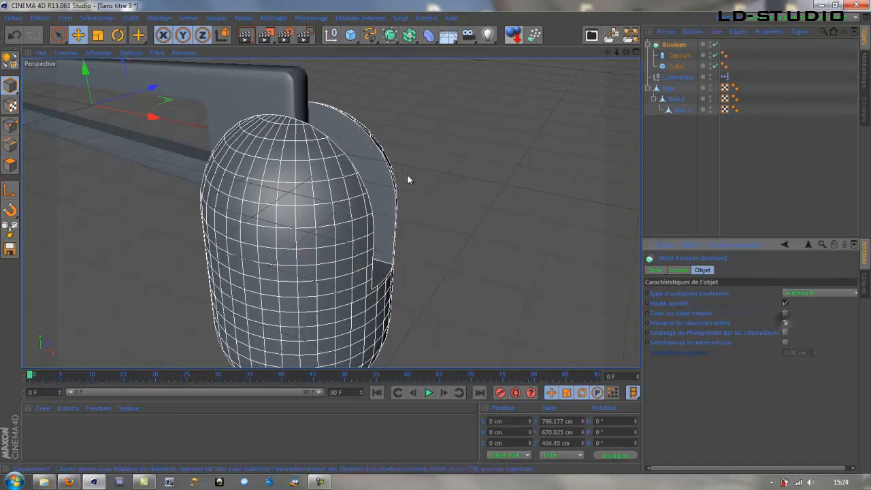
{"action": "left_click", "coordinate": [785, 313]}
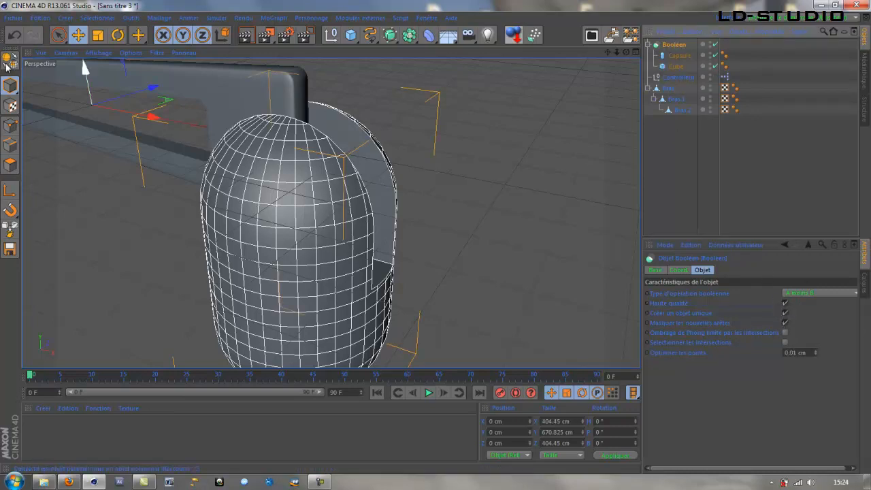
{"action": "key", "text": "c"}
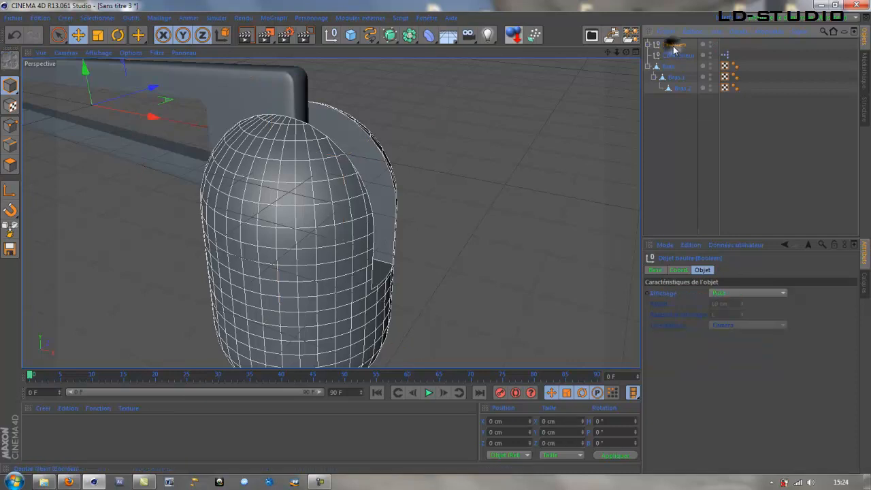
- Rename the null object holding the slotted capsule as Base
{"action": "double_click", "coordinate": [674, 44]}
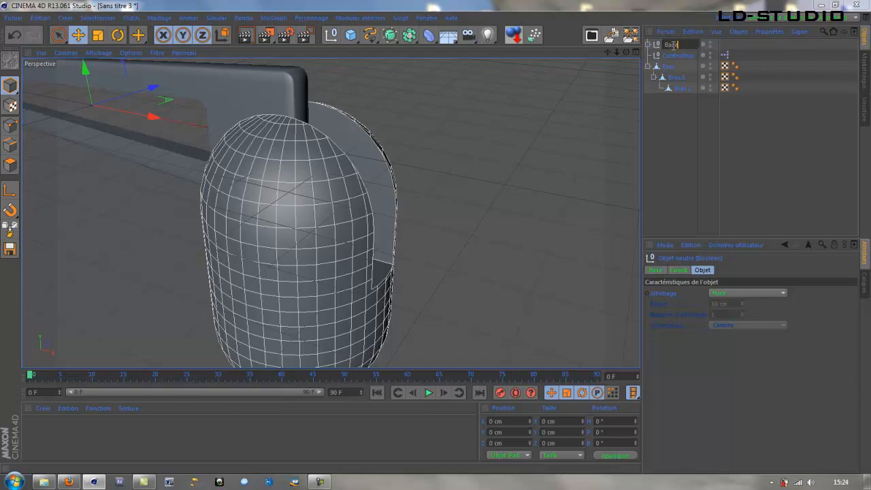
{"action": "key", "text": "Return"}
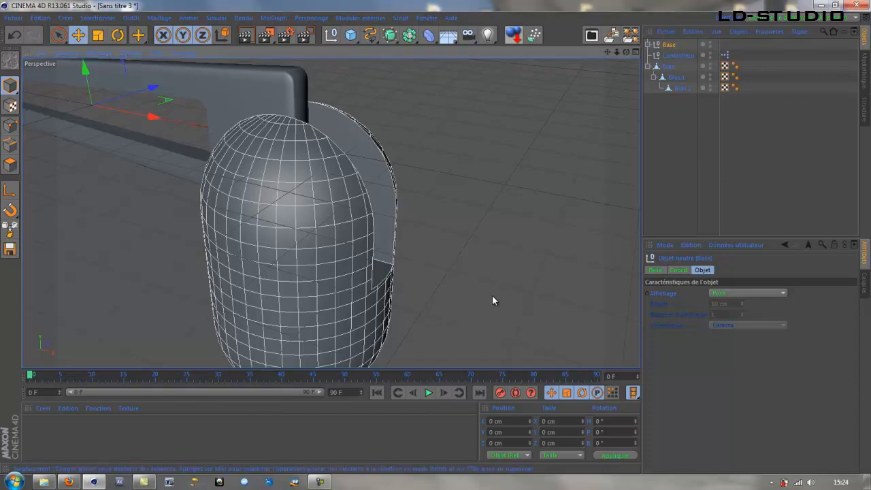
{"action": "left_click_drag", "start_coordinate": [491, 295], "coordinate": [452, 291], "text": "alt"}
{"action": "middle_click_drag", "start_coordinate": [485, 309], "coordinate": [454, 273], "text": "alt"}
{"action": "left_click_drag", "start_coordinate": [485, 286], "coordinate": [447, 278], "text": "alt"}
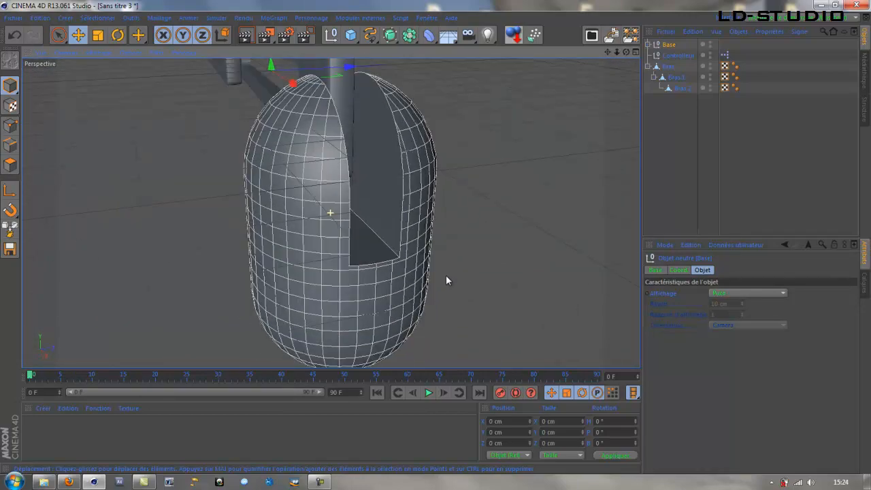
- Add a cylinder as a collar around the capsule's lower part, radius about 234 cm, height about 91 cm, at about 495 cm in X and -381 cm in Y
{"action": "left_click", "coordinate": [351, 36]}
{"action": "left_click", "coordinate": [630, 50]}
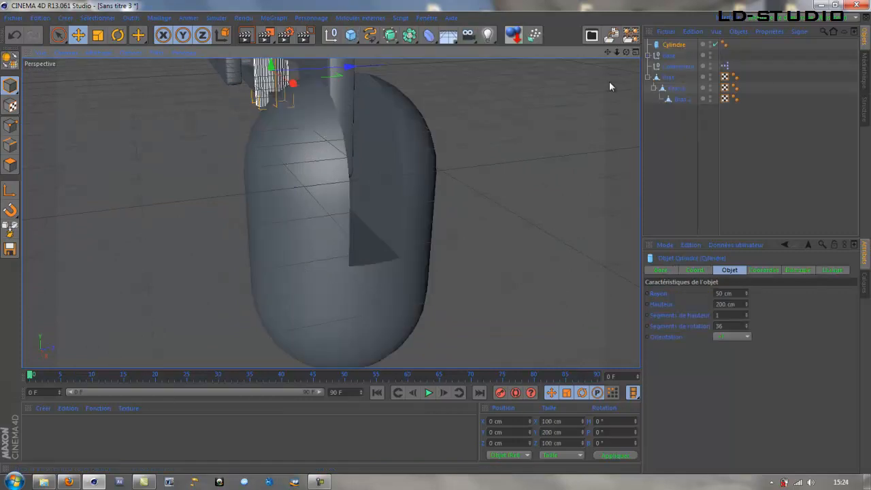
{"action": "left_click_drag", "start_coordinate": [212, 228], "coordinate": [373, 281], "text": "alt"}
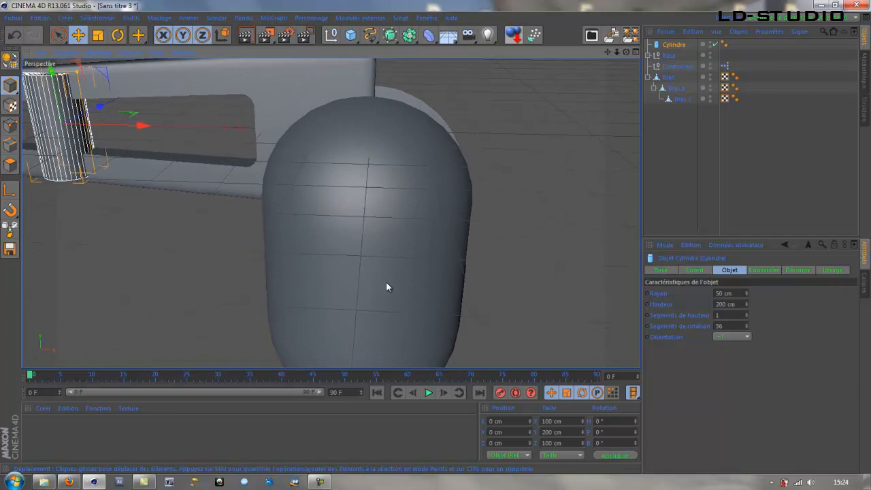
{"action": "left_click", "coordinate": [386, 282]}
{"action": "left_click_drag", "start_coordinate": [449, 259], "coordinate": [394, 287]}
{"action": "left_click", "coordinate": [87, 108]}
{"action": "left_click_drag", "start_coordinate": [170, 138], "coordinate": [401, 215]}
{"action": "left_click_drag", "start_coordinate": [324, 72], "coordinate": [447, 159]}
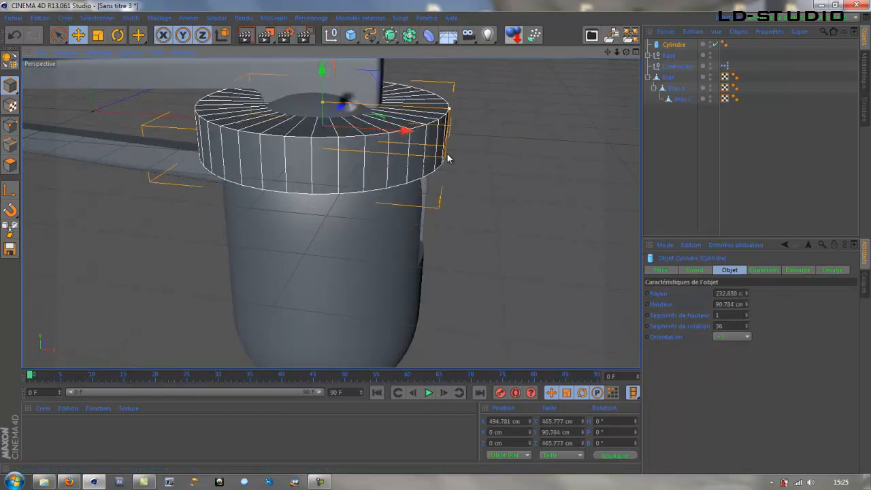
{"action": "left_click_drag", "start_coordinate": [325, 68], "coordinate": [328, 243]}
{"action": "left_click_drag", "start_coordinate": [329, 244], "coordinate": [280, 237], "text": "alt"}
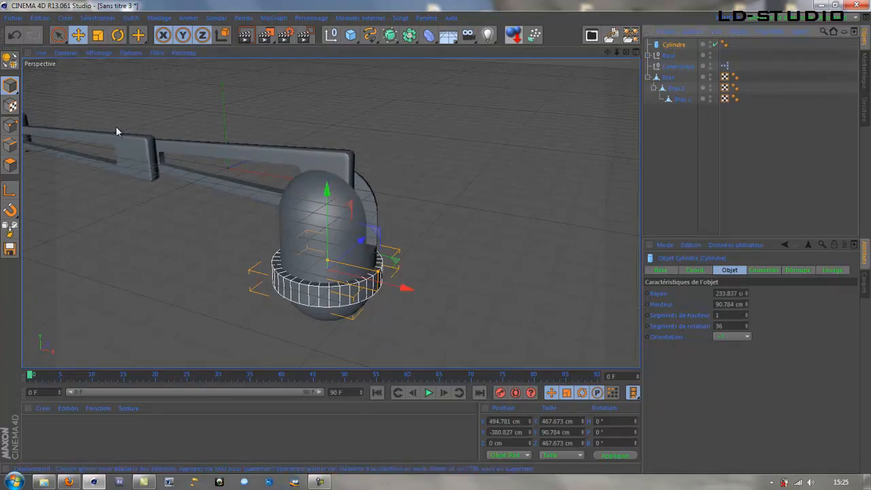
- Move the Capsule-Cube object out of the Base null to the root level and delete the empty null
{"action": "left_click", "coordinate": [670, 57]}
{"action": "left_click", "coordinate": [647, 55]}
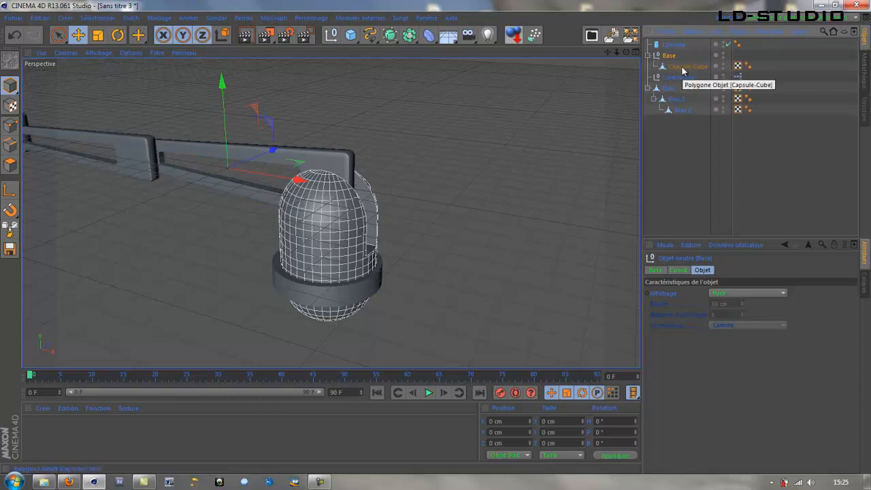
{"action": "left_click", "coordinate": [682, 68]}
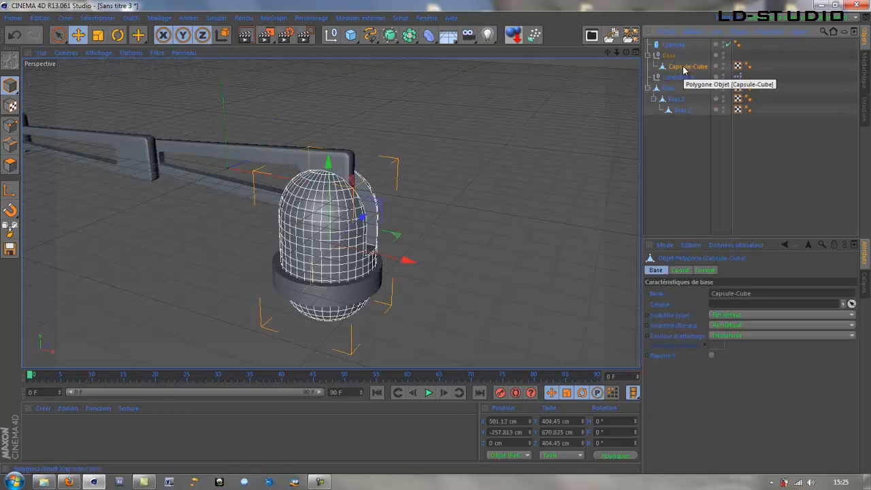
{"action": "left_click_drag", "start_coordinate": [683, 68], "coordinate": [677, 115]}
{"action": "left_click", "coordinate": [671, 56]}
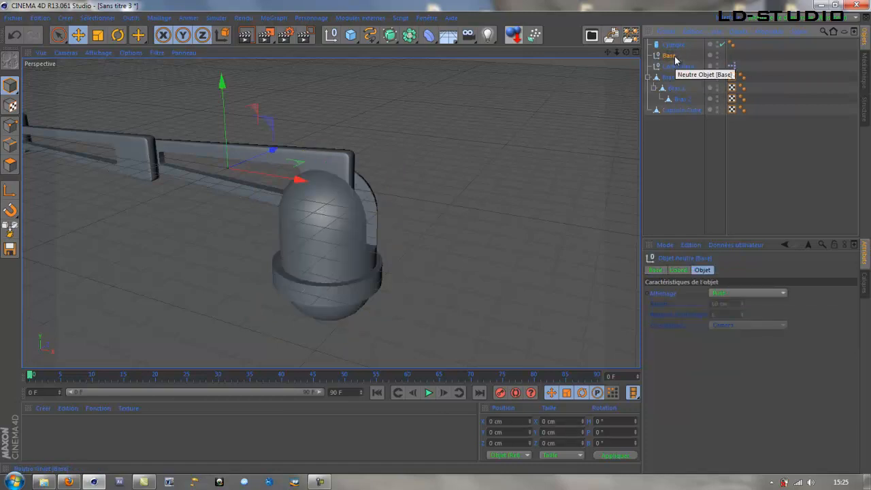
{"action": "key", "text": "Delete"}
- Rename the Capsule-Cube object as Base and make the Bras hierarchy its child
{"action": "left_click", "coordinate": [675, 101]}
{"action": "double_click", "coordinate": [673, 99]}
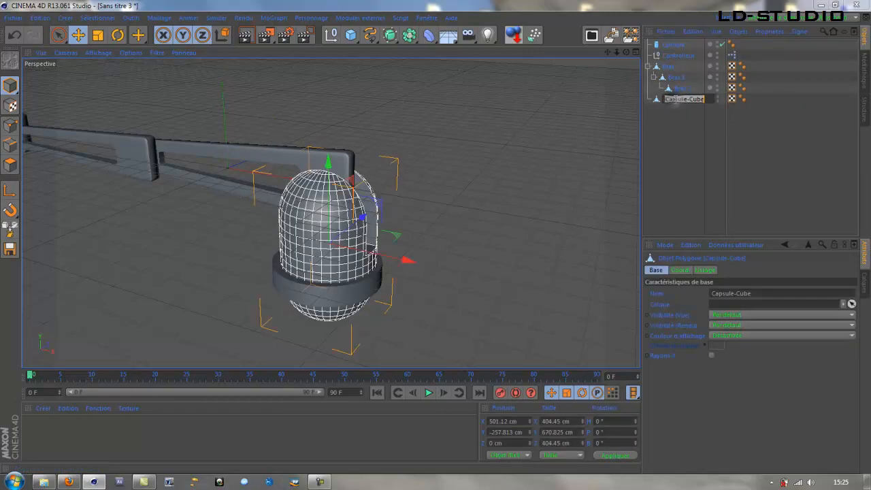
{"action": "type", "text": "Base"}
{"action": "key", "text": "Return"}
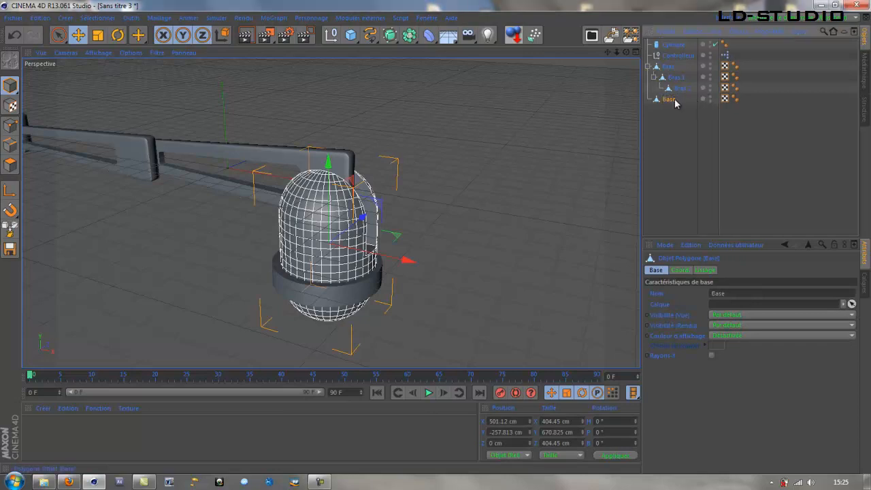
{"action": "mouse_move", "coordinate": [675, 103]}
{"action": "left_mouse_down"}
{"action": "mouse_move", "coordinate": [663, 68]}
{"action": "mouse_move", "coordinate": [673, 112]}
{"action": "mouse_move", "coordinate": [670, 103]}
{"action": "left_mouse_up"}
{"action": "left_click", "coordinate": [669, 67]}
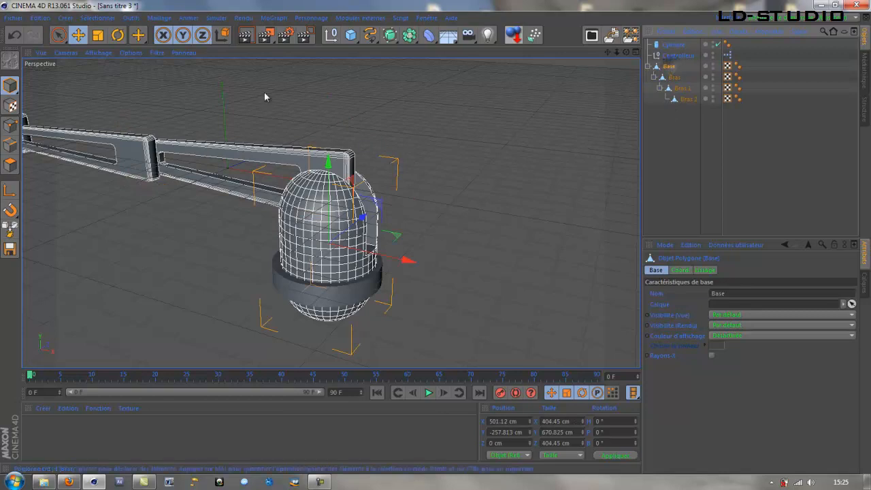
- Try rotating the Base and its arm around the vertical axis, and undo the rotation
{"action": "left_click", "coordinate": [117, 35]}
{"action": "left_click_drag", "start_coordinate": [327, 267], "coordinate": [312, 272]}
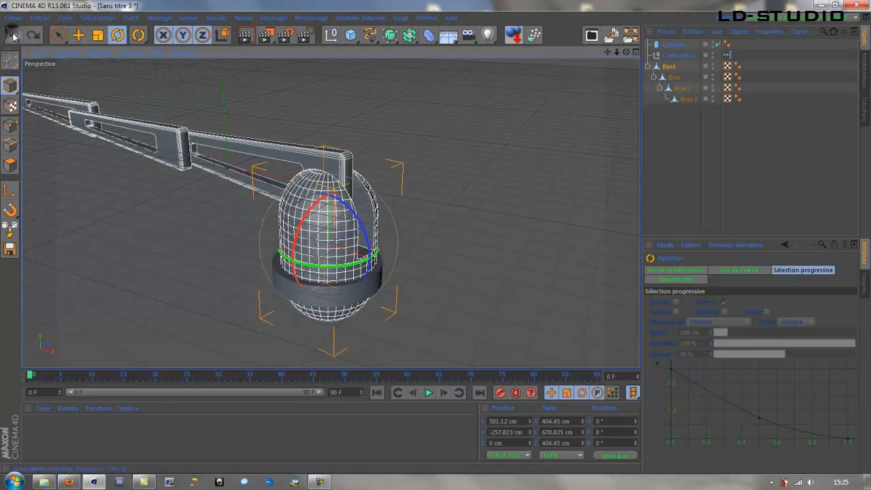
{"action": "left_click", "coordinate": [14, 35]}
- Test the Base's heading rotation through its coordinates and reset Rotation H to 0°
{"action": "left_click", "coordinate": [675, 142]}
{"action": "left_click", "coordinate": [670, 66]}
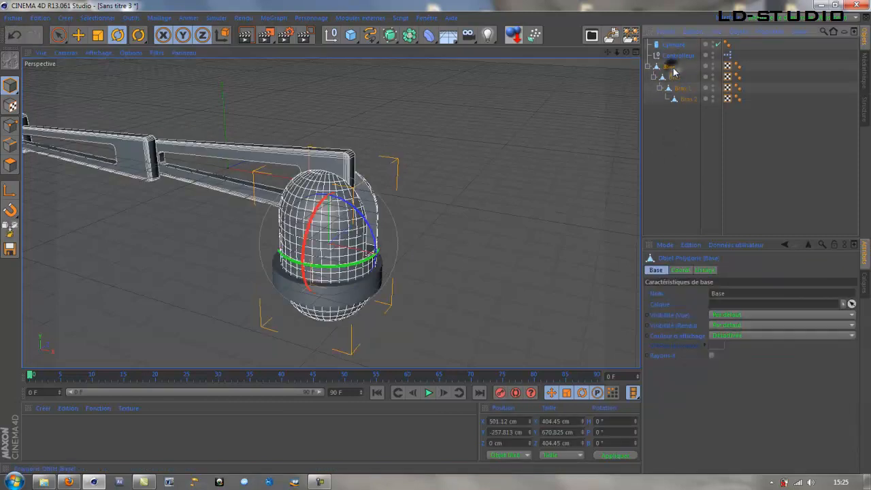
{"action": "left_click", "coordinate": [679, 271]}
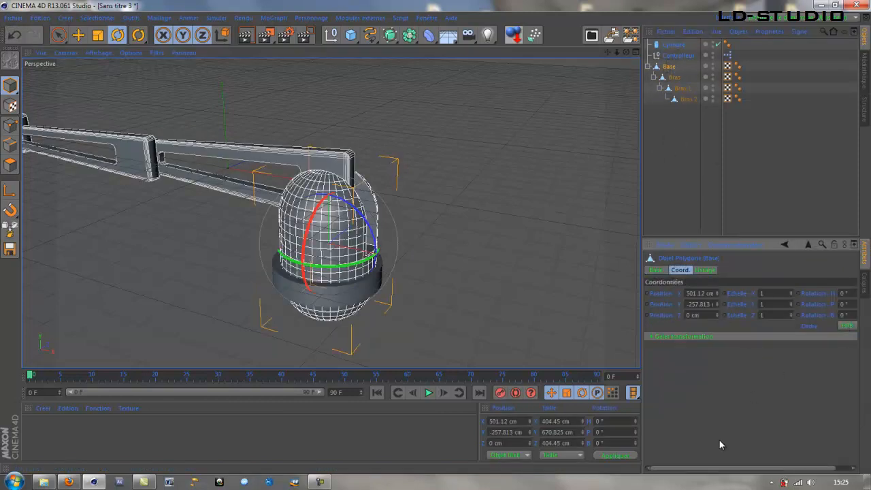
{"action": "left_click_drag", "start_coordinate": [716, 470], "coordinate": [742, 468]}
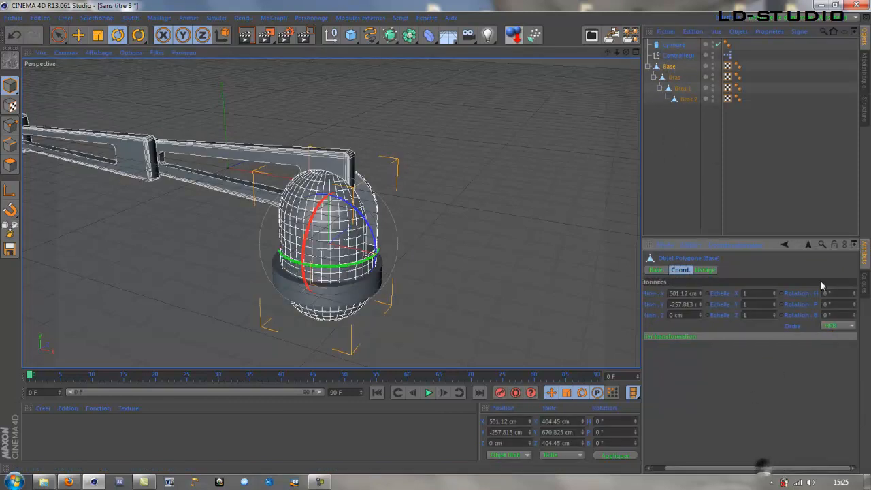
{"action": "left_click_drag", "start_coordinate": [855, 304], "coordinate": [815, 294]}
{"action": "type", "text": "0"}
{"action": "key", "text": "Return"}
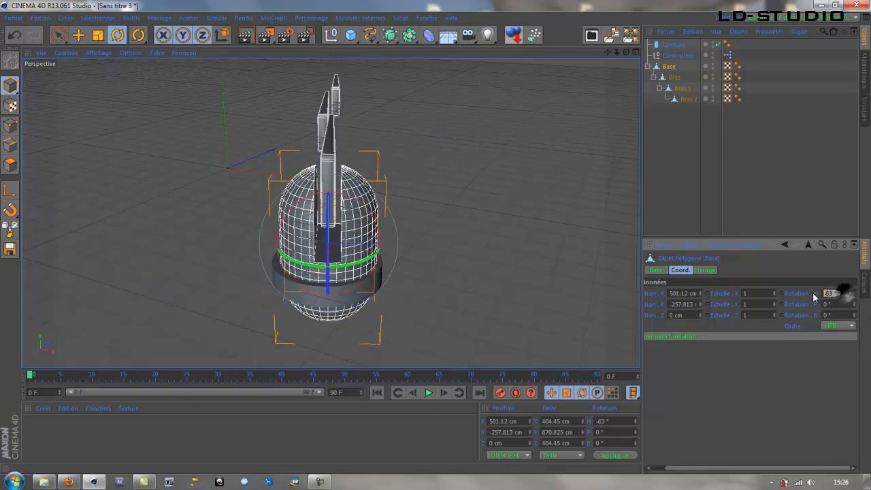
{"action": "type", "text": "0"}
{"action": "key", "text": "Return"}
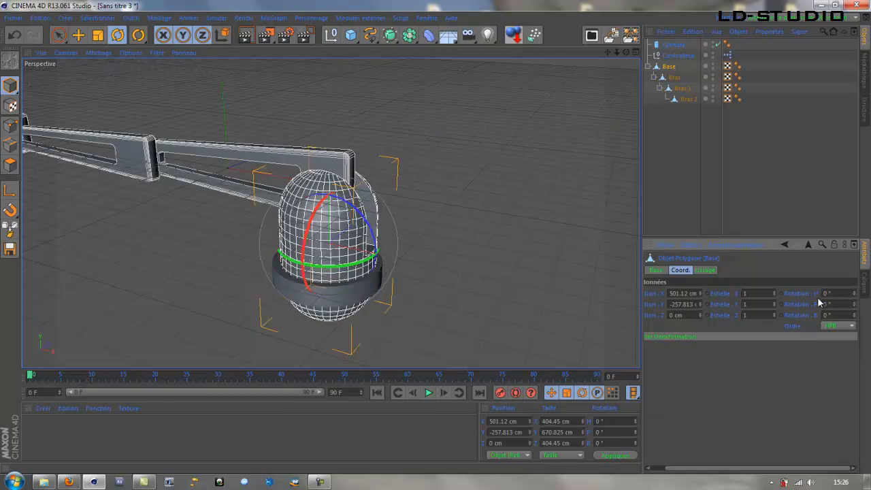
- Add a user data entry named Base rotation to the Controlleur null
{"action": "left_click", "coordinate": [677, 56]}
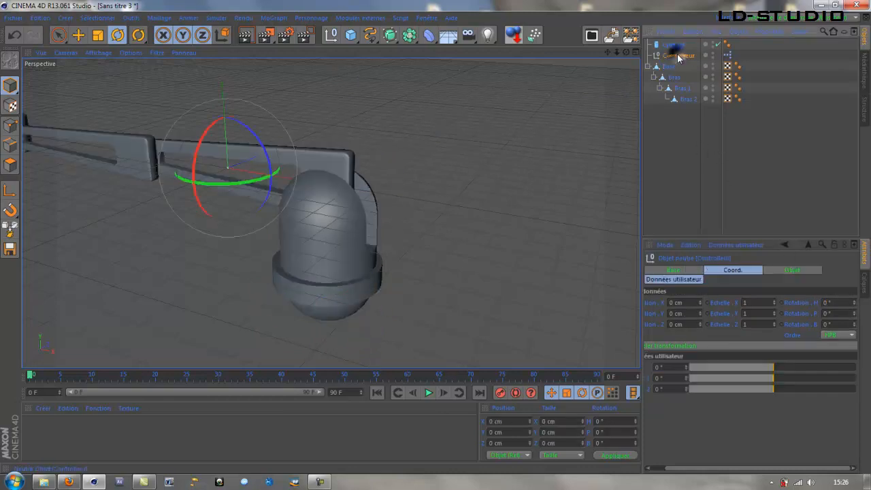
{"action": "left_click", "coordinate": [753, 245]}
{"action": "left_click", "coordinate": [757, 267]}
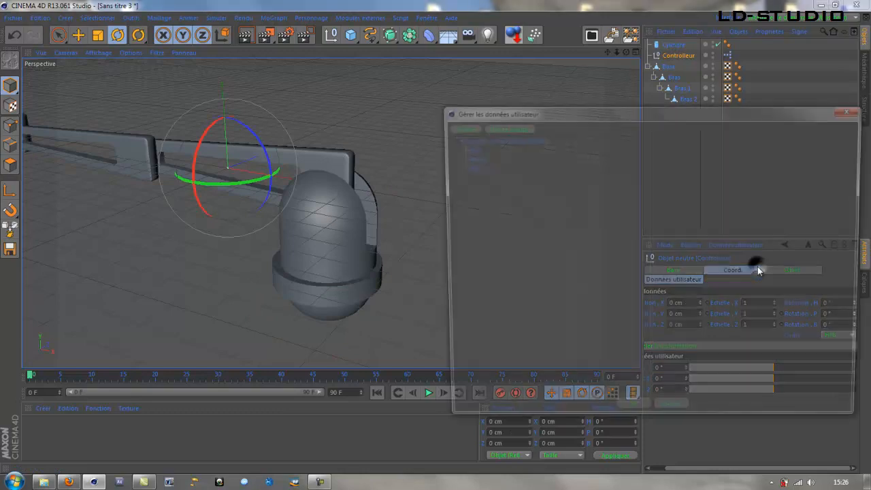
{"action": "left_click", "coordinate": [459, 127]}
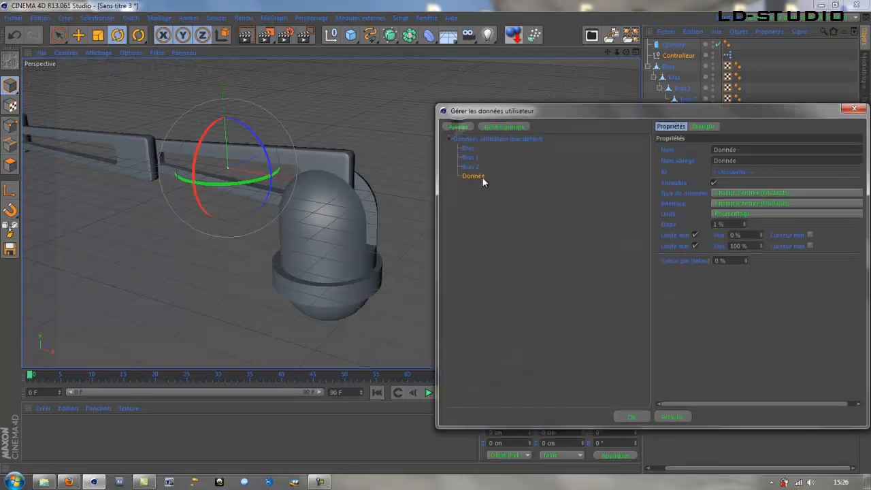
{"action": "double_click", "coordinate": [742, 153]}
{"action": "type", "text": "Base rotation"}
{"action": "left_click_drag", "start_coordinate": [670, 108], "coordinate": [446, 102]}
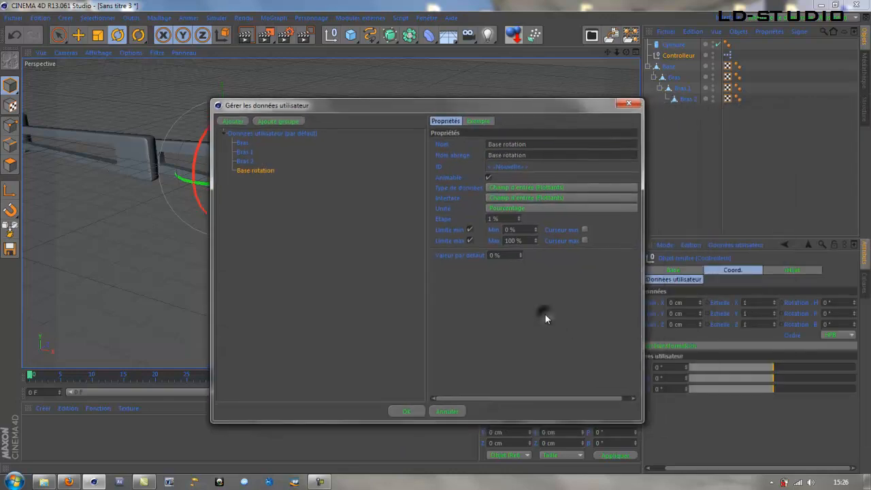
- Set Base rotation to a slider with input field in degrees, limited from -360° to 360°, and confirm the user data
{"action": "left_click", "coordinate": [505, 195]}
{"action": "left_click", "coordinate": [510, 219]}
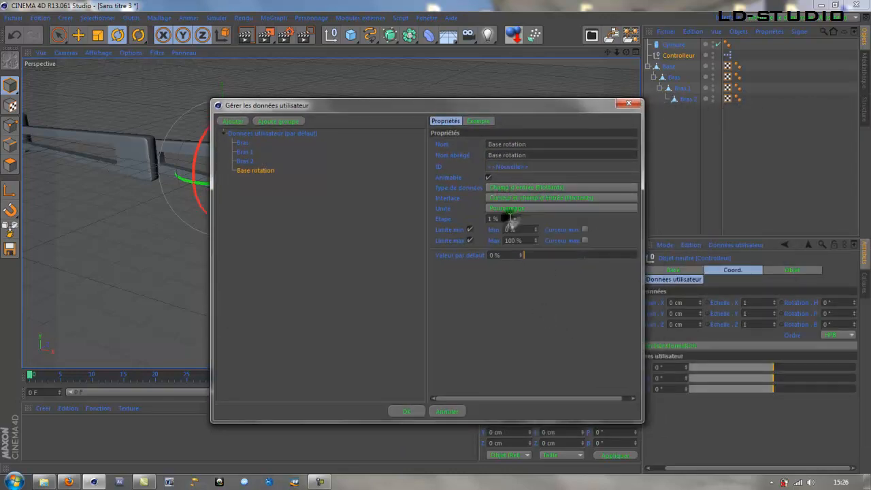
{"action": "left_click", "coordinate": [506, 208]}
{"action": "left_click", "coordinate": [506, 238]}
{"action": "left_click_drag", "start_coordinate": [515, 230], "coordinate": [467, 230]}
{"action": "type", "text": "-360"}
{"action": "key", "text": "Return"}
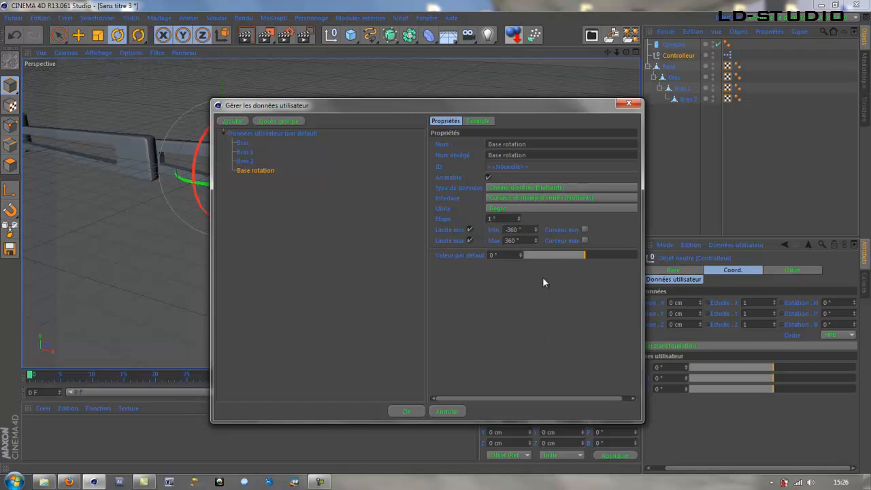
{"action": "left_click", "coordinate": [402, 410]}
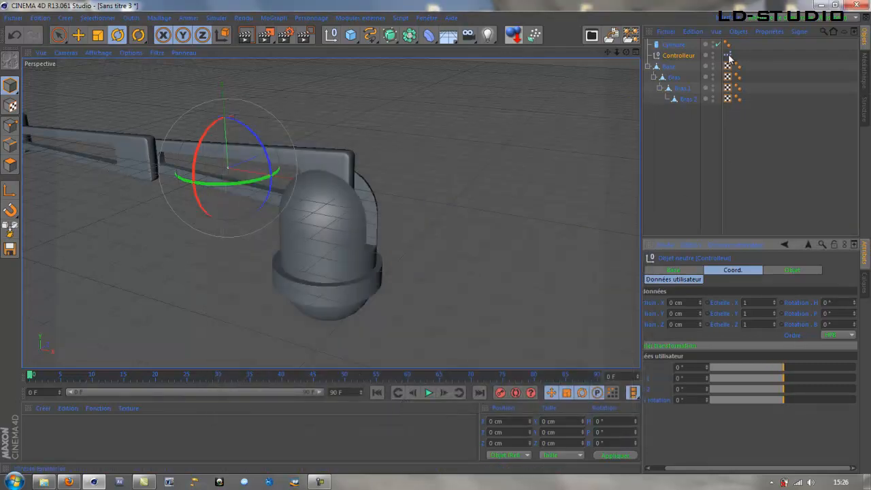
- Add the Base object as a node in the Controlleur's XPresso and expose the Base rotation output on the Controlleur node
{"action": "double_click", "coordinate": [727, 55]}
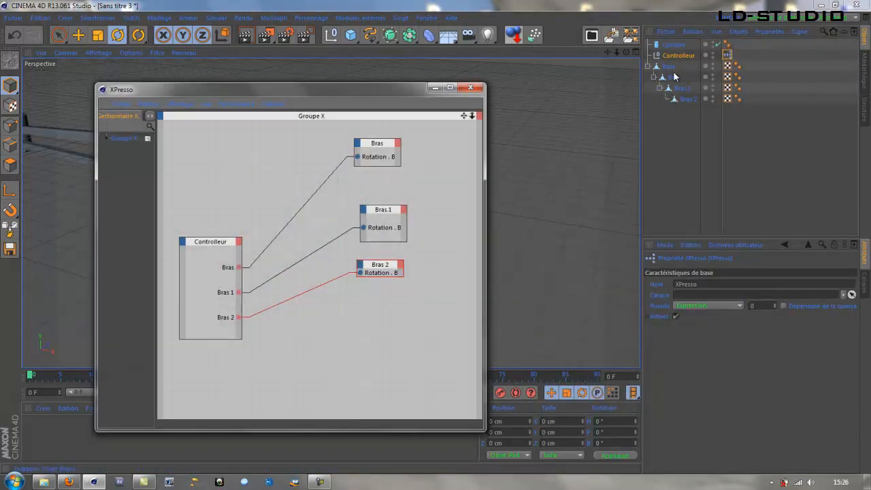
{"action": "left_click_drag", "start_coordinate": [669, 66], "coordinate": [400, 299]}
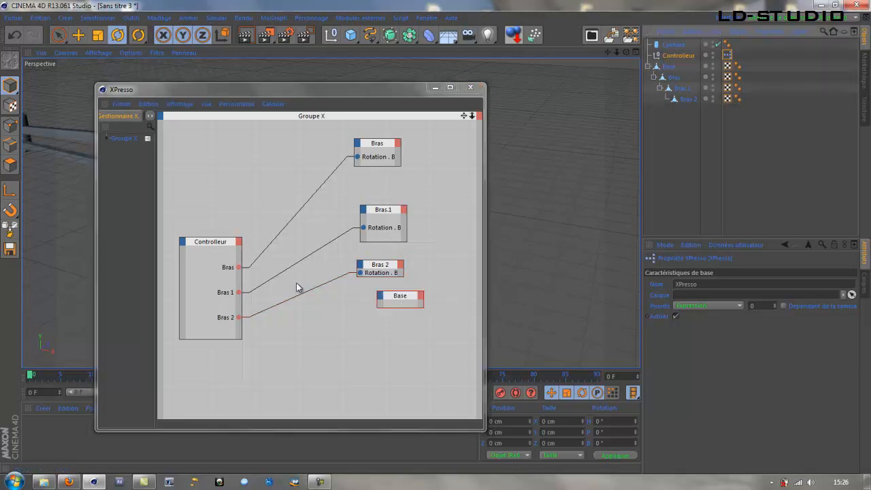
{"action": "left_click", "coordinate": [238, 245]}
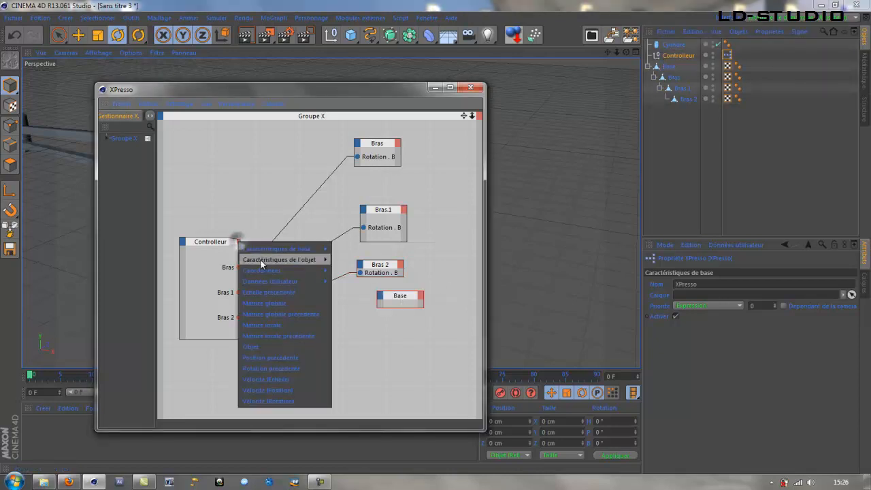
{"action": "left_click", "coordinate": [350, 281]}
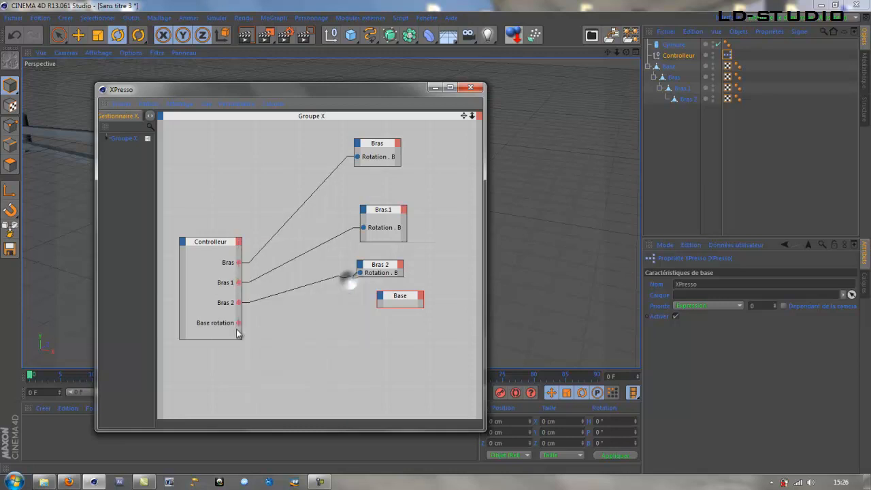
- Connect the Base rotation output to the Base node's Rotation H input and close the XPresso editor
{"action": "left_click_drag", "start_coordinate": [238, 322], "coordinate": [382, 297]}
{"action": "mouse_move", "coordinate": [404, 324]}
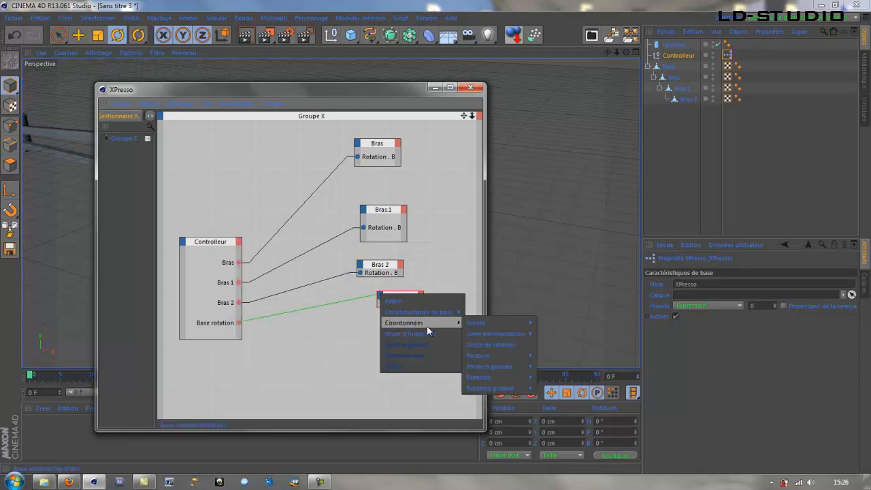
{"action": "mouse_move", "coordinate": [506, 383]}
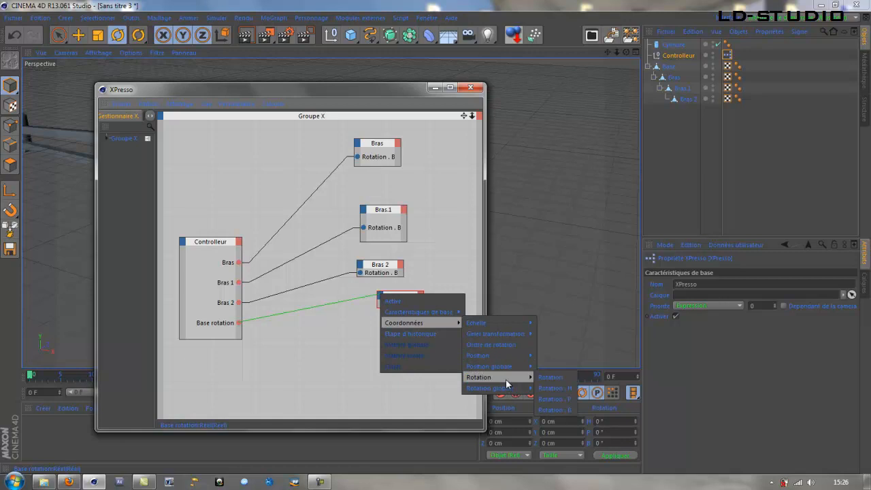
{"action": "left_click", "coordinate": [555, 387]}
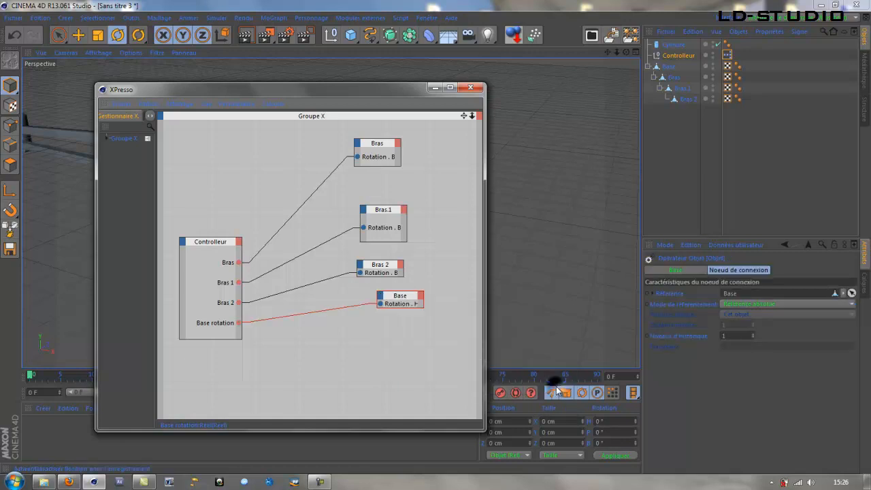
{"action": "left_click", "coordinate": [470, 88]}
- Pose the arm with the Controlleur sliders: Bras 54°, Bras 1 about -43°, Bras 2 2°, and Base rotation -36°
{"action": "left_click", "coordinate": [672, 55]}
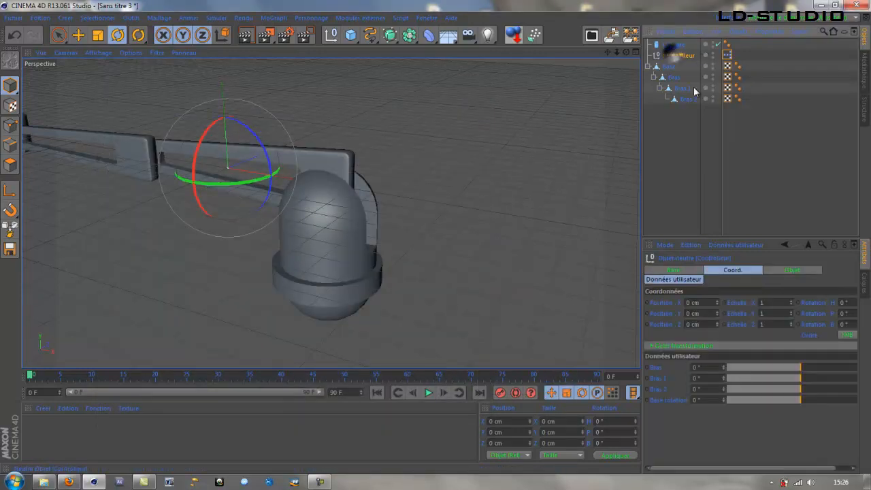
{"action": "left_click_drag", "start_coordinate": [799, 367], "coordinate": [800, 368]}
{"action": "left_click_drag", "start_coordinate": [802, 399], "coordinate": [838, 373]}
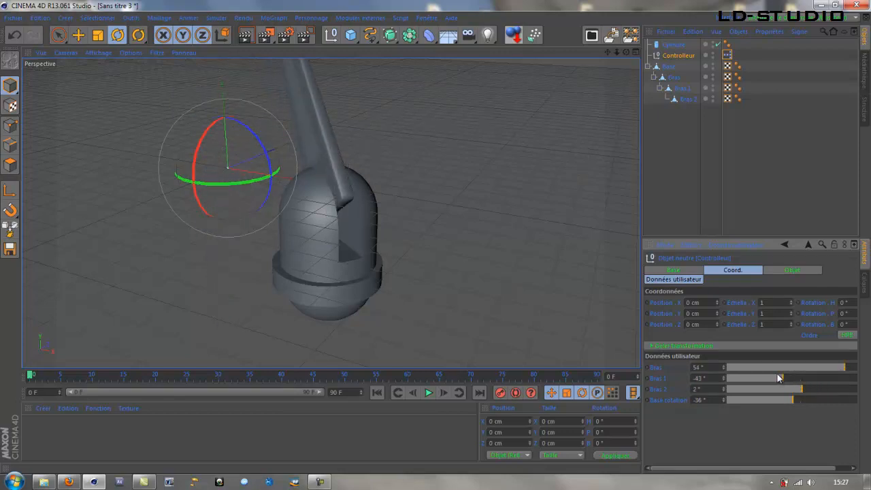
- Test the arm's pose with the Controlleur sliders: Bras 1 -109°, Bras 2 50° and Base rotation -17°
{"action": "left_click_drag", "start_coordinate": [777, 378], "coordinate": [756, 378]}
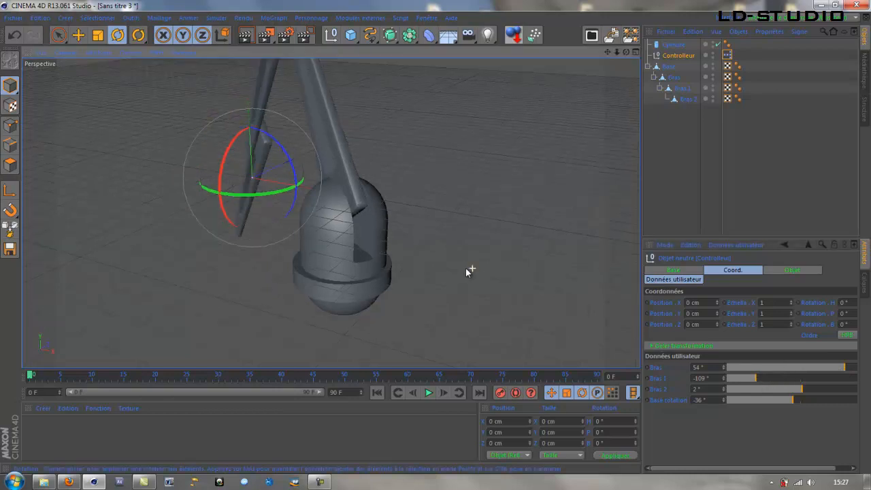
{"action": "left_click_drag", "start_coordinate": [466, 270], "coordinate": [438, 310], "text": "alt"}
{"action": "left_click_drag", "start_coordinate": [797, 393], "coordinate": [785, 416]}
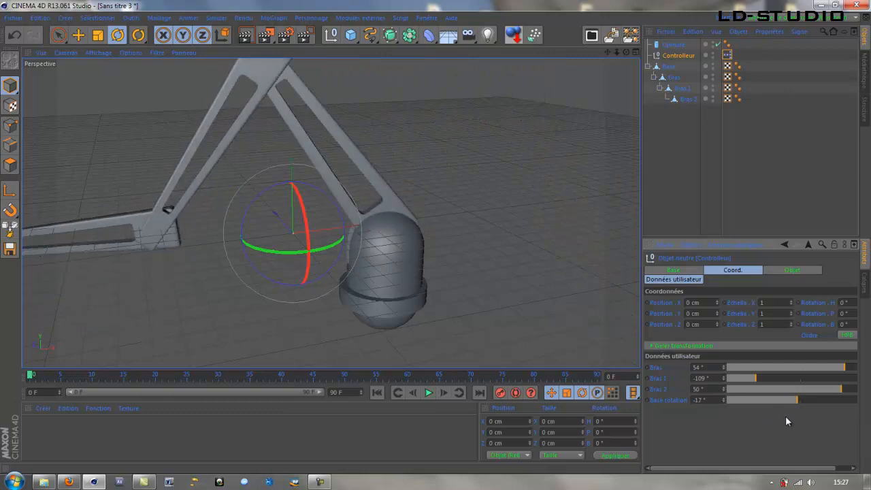
{"action": "left_click_drag", "start_coordinate": [483, 279], "coordinate": [327, 194], "text": "alt"}
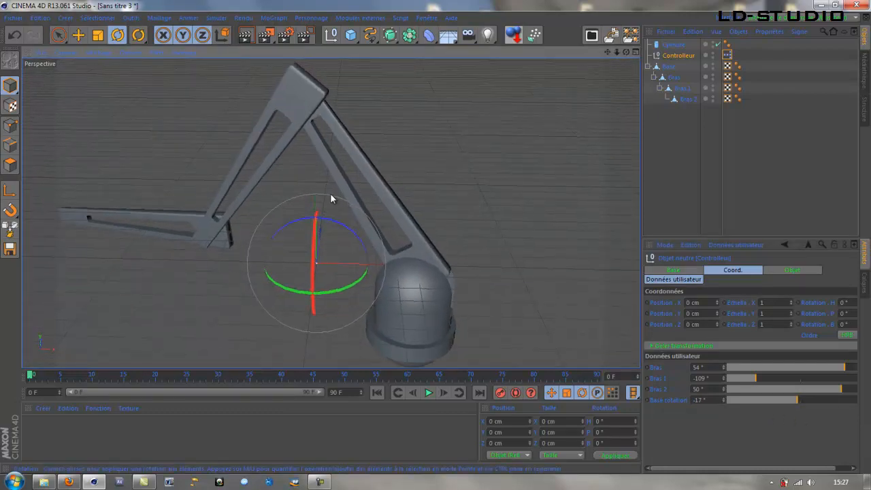
{"action": "left_click_drag", "start_coordinate": [294, 285], "coordinate": [338, 198], "text": "alt"}
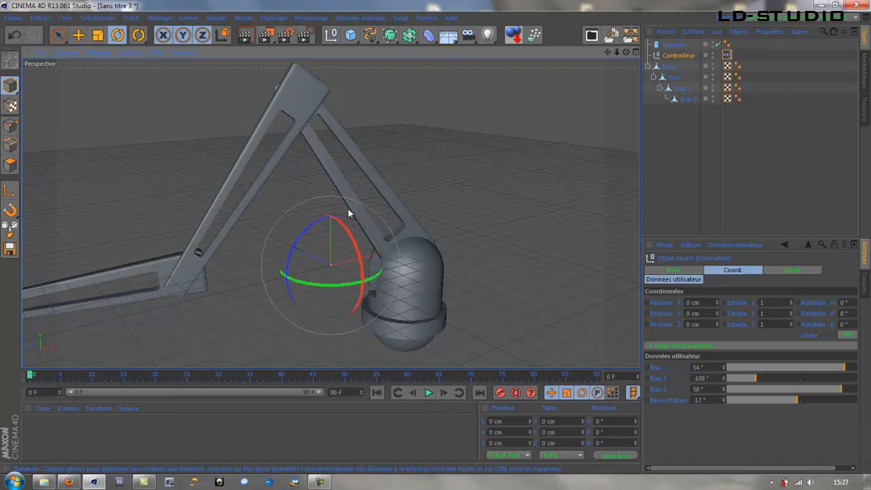
{"action": "left_click", "coordinate": [682, 88]}
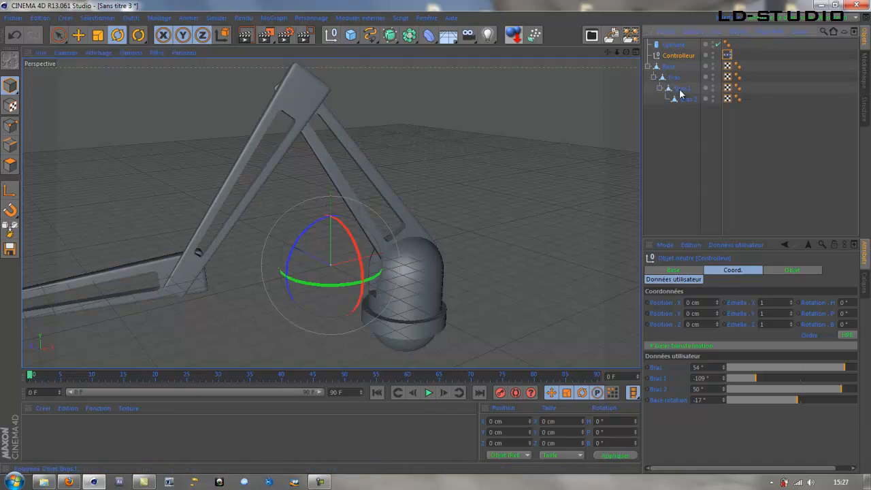
{"action": "left_click", "coordinate": [401, 212]}
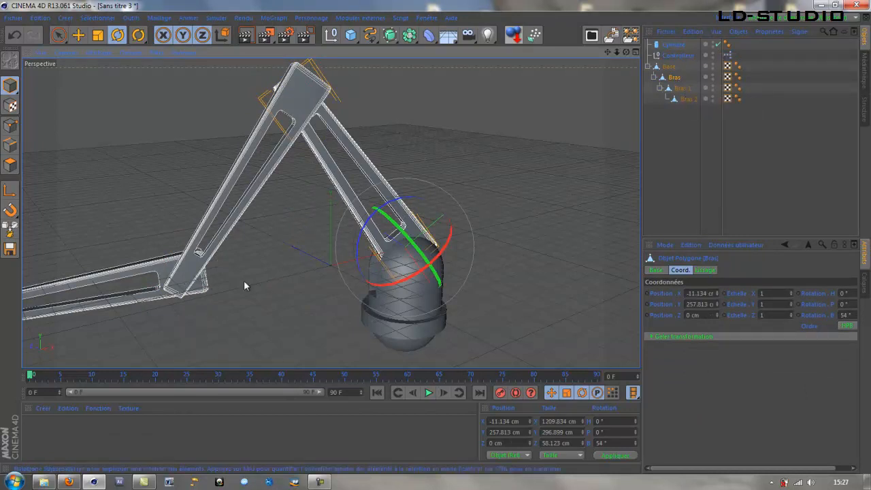
- Reset the Controlleur's Bras, Bras 1, Bras 2 and Base rotation values to 0°
{"action": "left_click", "coordinate": [676, 56]}
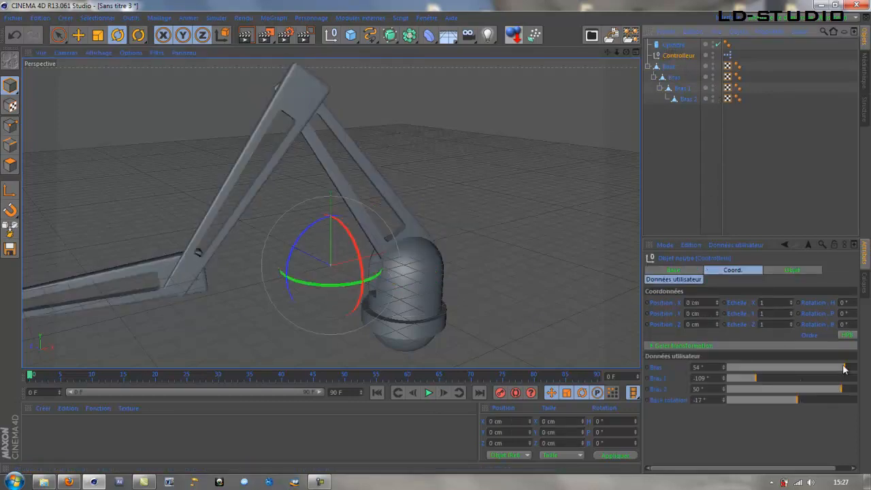
{"action": "left_click_drag", "start_coordinate": [843, 368], "coordinate": [801, 377]}
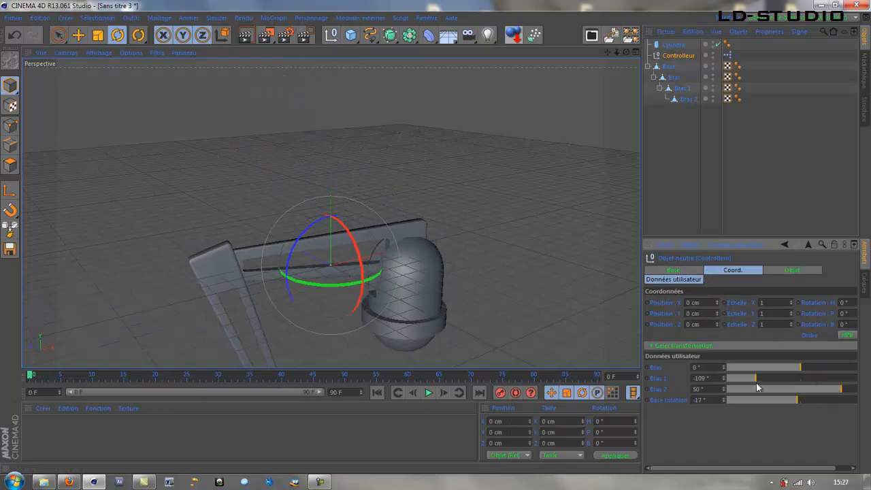
{"action": "double_click", "coordinate": [709, 377]}
{"action": "type", "text": "0"}
{"action": "left_click_drag", "start_coordinate": [711, 389], "coordinate": [669, 404]}
{"action": "type", "text": "0"}
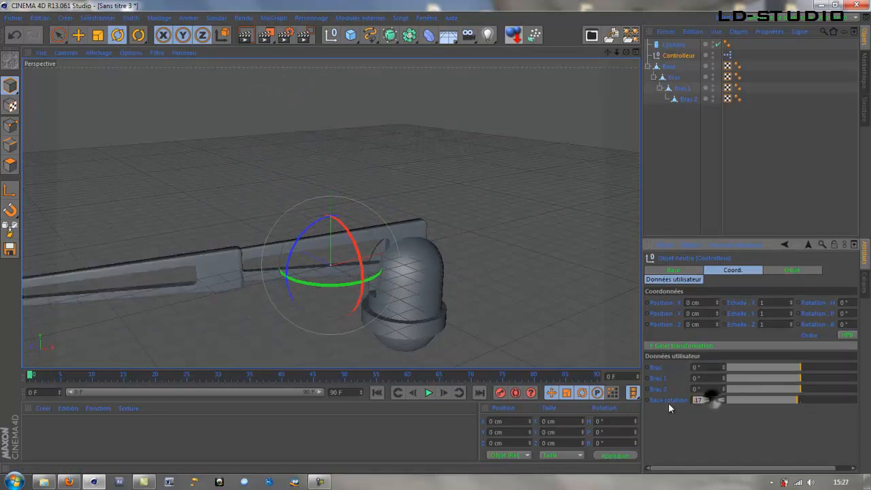
{"action": "type", "text": "0"}
{"action": "left_click", "coordinate": [704, 428]}
- Add a cylinder oriented along Z and move it to X about -493 cm, at the joint between Bras and Bras 1
{"action": "left_click_drag", "start_coordinate": [520, 301], "coordinate": [433, 328], "text": "alt"}
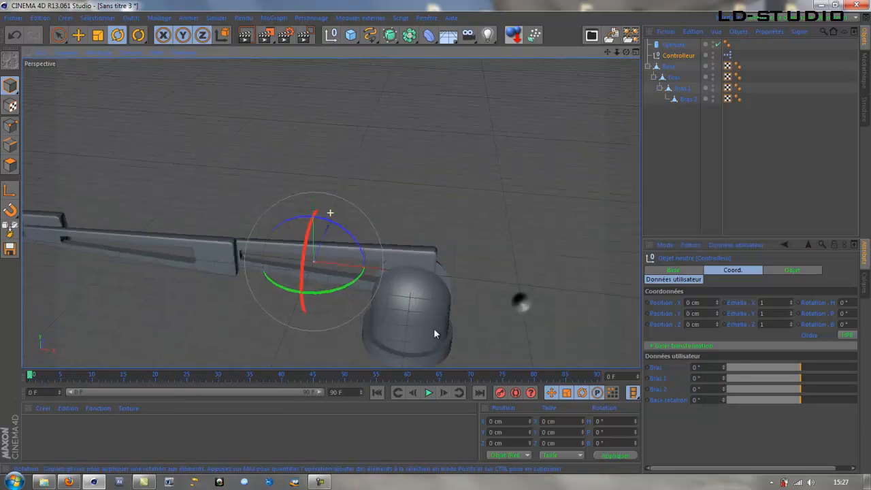
{"action": "left_click", "coordinate": [79, 36]}
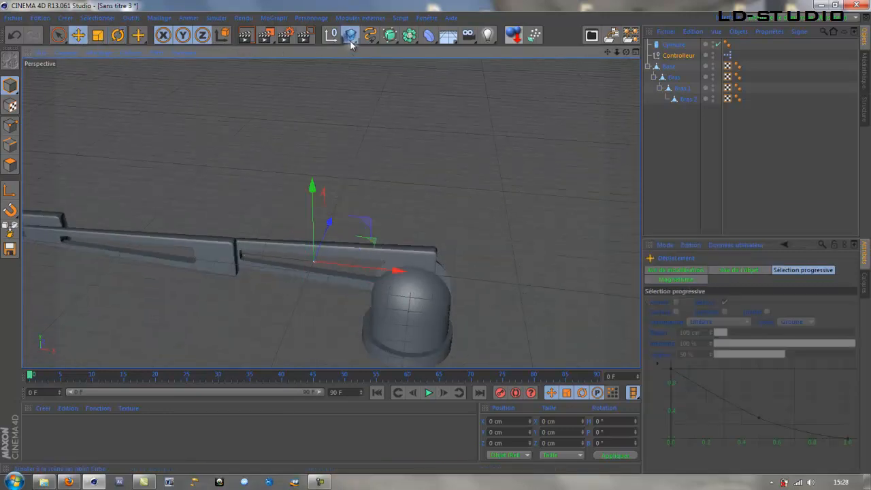
{"action": "left_click_drag", "start_coordinate": [349, 40], "coordinate": [621, 69]}
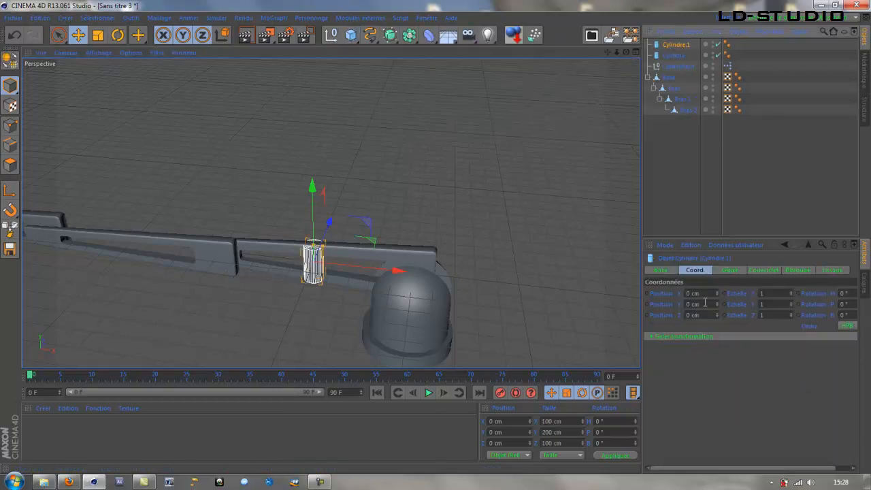
{"action": "left_click", "coordinate": [729, 270]}
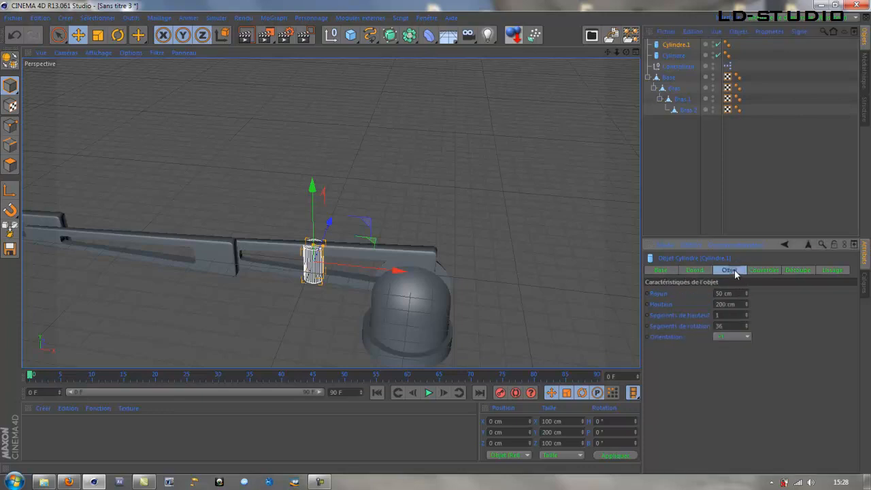
{"action": "left_click", "coordinate": [734, 336]}
{"action": "left_click", "coordinate": [732, 393]}
{"action": "left_click_drag", "start_coordinate": [396, 272], "coordinate": [297, 282]}
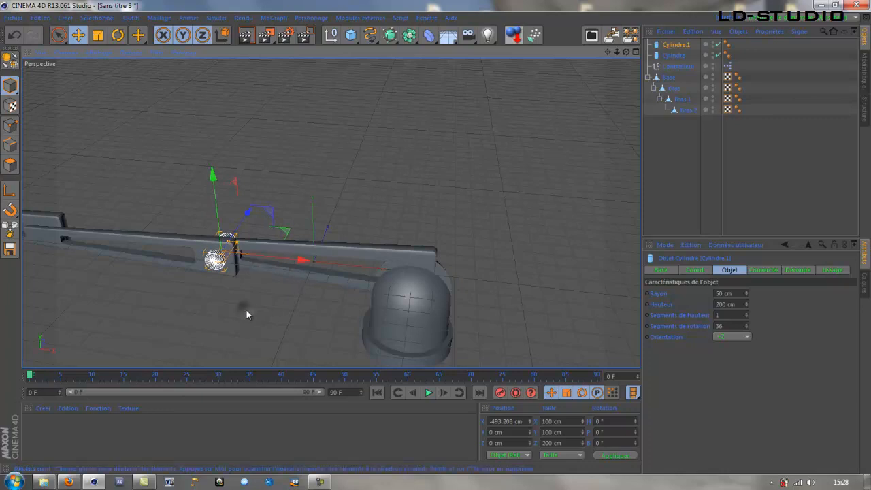
- Shorten the joint cylinder from one end to a height of about 105 cm and make it a child of Bras 1
{"action": "left_click_drag", "start_coordinate": [247, 311], "coordinate": [419, 320], "text": "alt"}
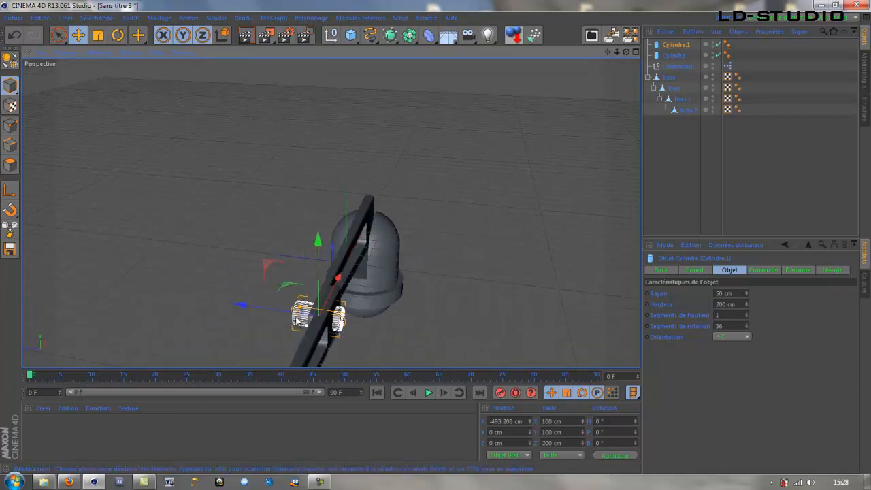
{"action": "left_click_drag", "start_coordinate": [297, 320], "coordinate": [247, 312]}
{"action": "left_click_drag", "start_coordinate": [249, 312], "coordinate": [91, 306], "text": "alt"}
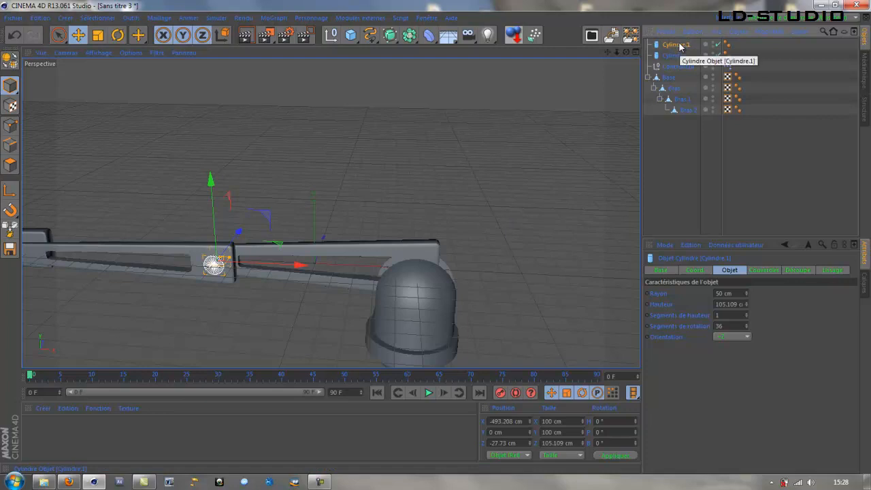
{"action": "left_click_drag", "start_coordinate": [679, 45], "coordinate": [681, 100]}
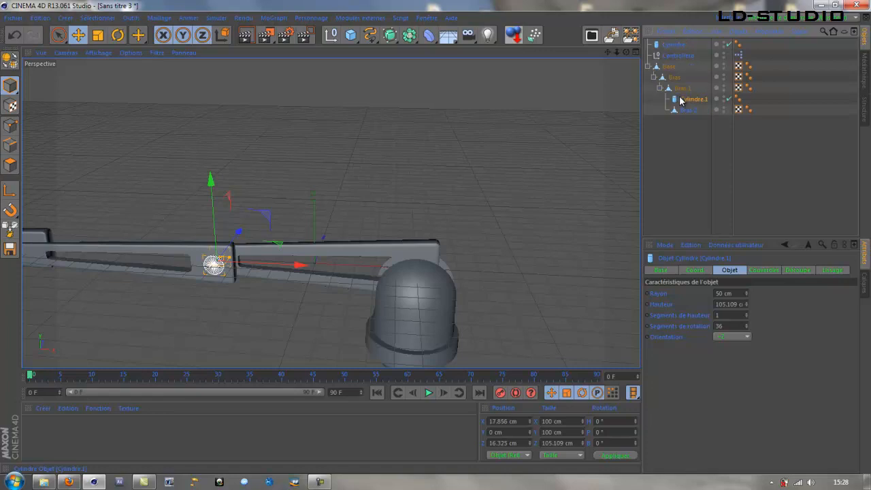
- Pose the arm with the Controlleur sliders: Bras 14°, Bras 1 2°, Bras 2 26° and Base rotation 3°
{"action": "left_click", "coordinate": [678, 55]}
{"action": "mouse_move", "coordinate": [792, 361]}
{"action": "left_mouse_down"}
{"action": "mouse_move", "coordinate": [801, 358]}
{"action": "mouse_move", "coordinate": [797, 372]}
{"action": "mouse_move", "coordinate": [787, 369]}
{"action": "mouse_move", "coordinate": [800, 372]}
{"action": "left_mouse_up"}
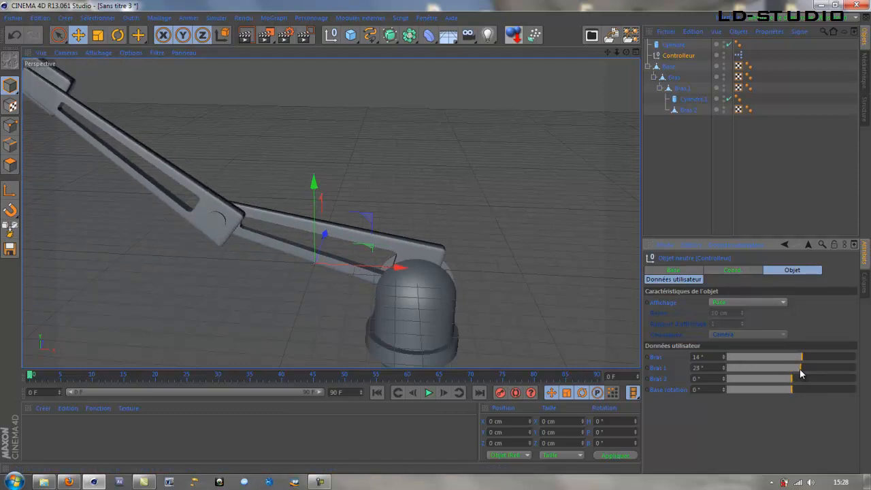
{"action": "left_click_drag", "start_coordinate": [799, 372], "coordinate": [792, 405]}
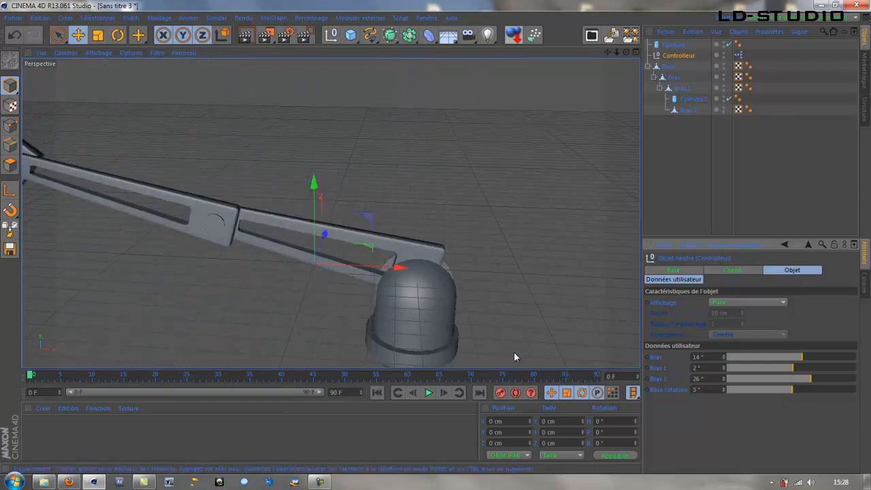
{"action": "left_click_drag", "start_coordinate": [321, 333], "coordinate": [398, 339], "text": "alt"}
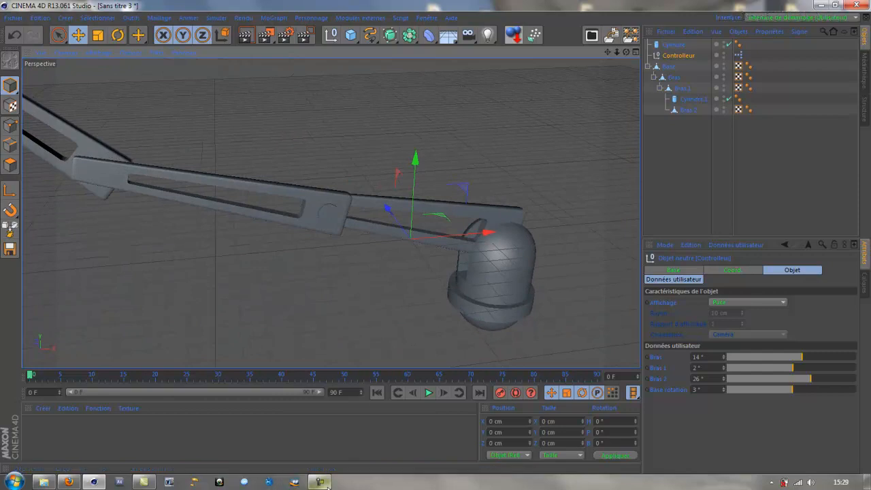
{"action": "left_click", "coordinate": [318, 481]}
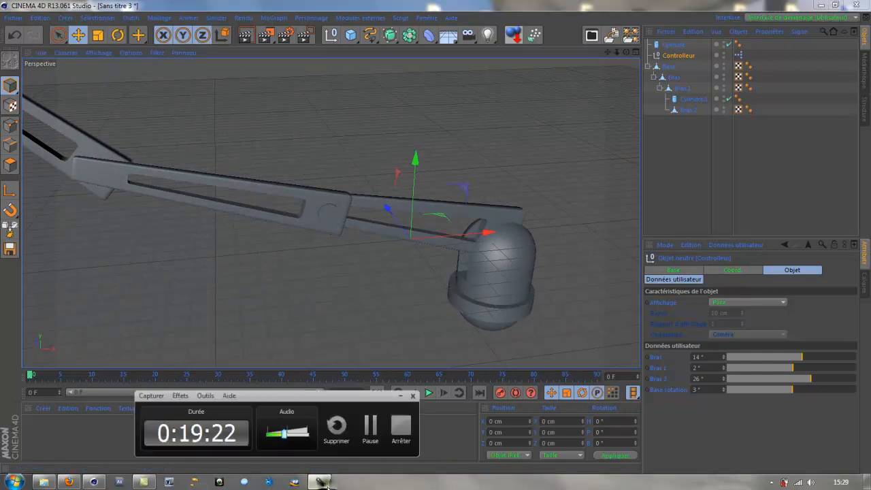
{"action": "left_click", "coordinate": [401, 430]}
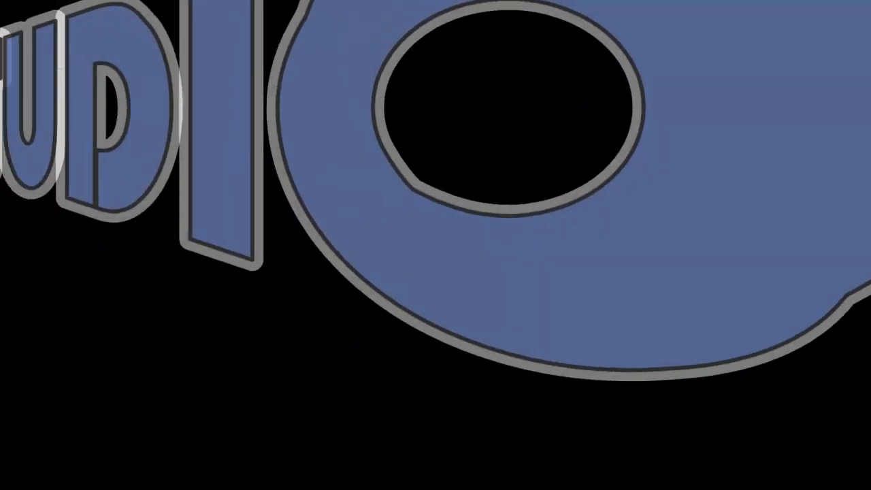